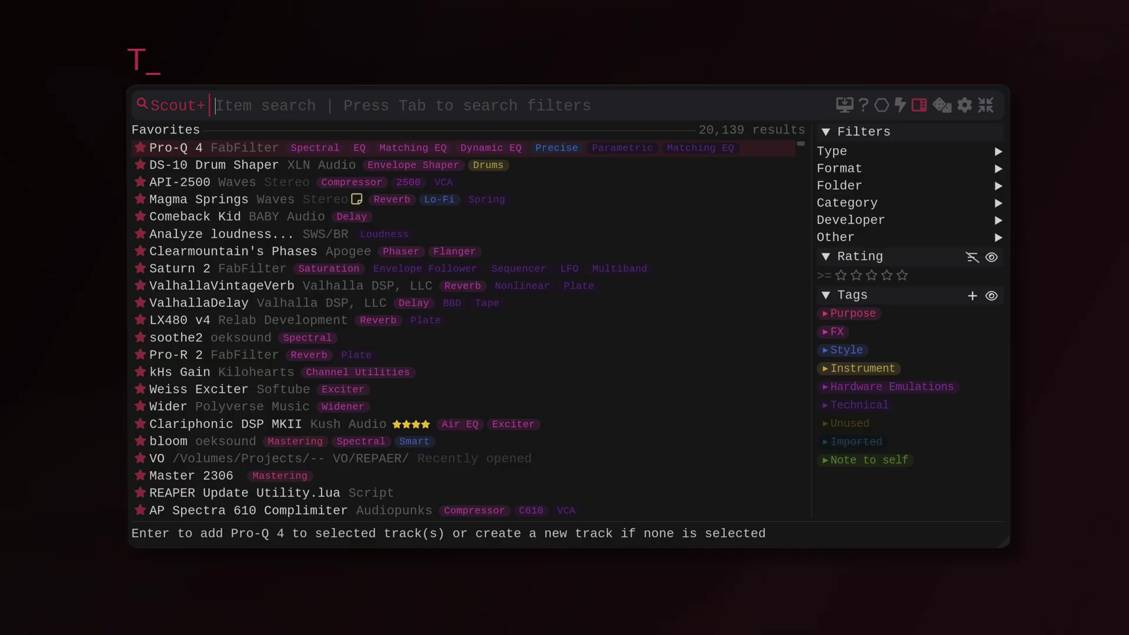
- Add Compressor and Mastering as required tag filters
key("Tab")
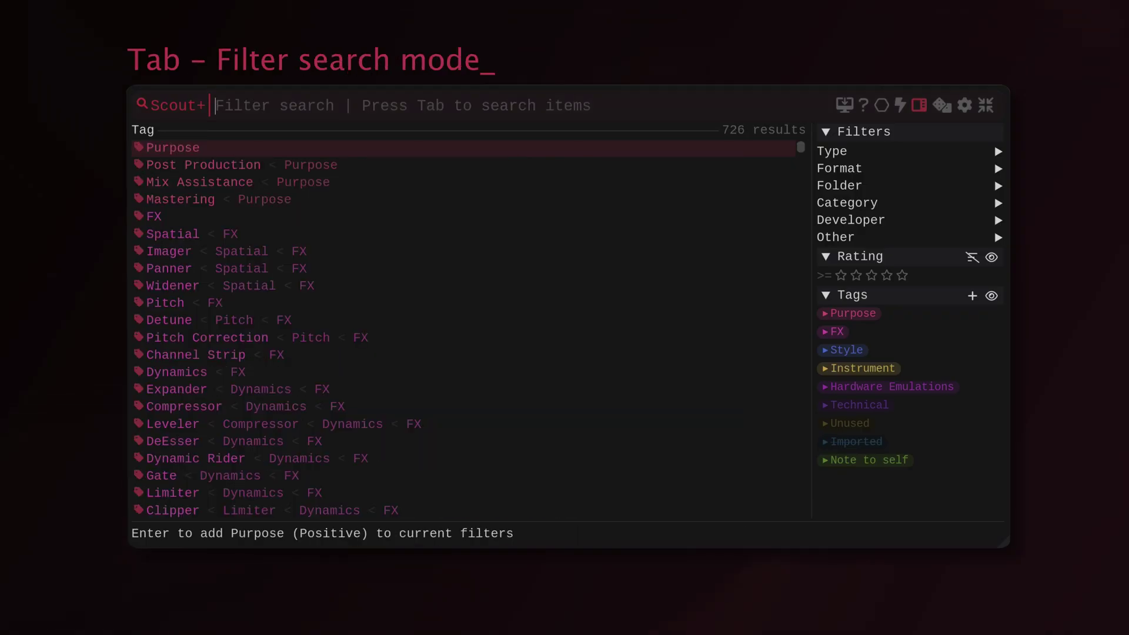
mouse_move(797, 147)
left_mouse_down()
mouse_move(798, 297)
mouse_move(799, 147)
left_mouse_up()
type("compr")
key("Return")
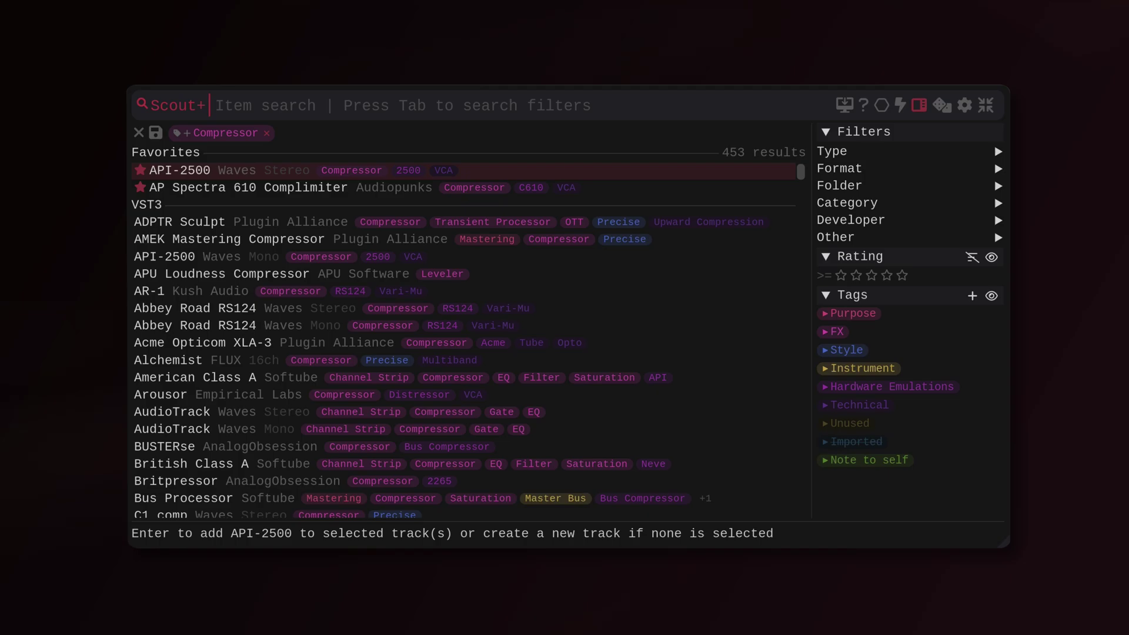
key("Tab")
type("maste")
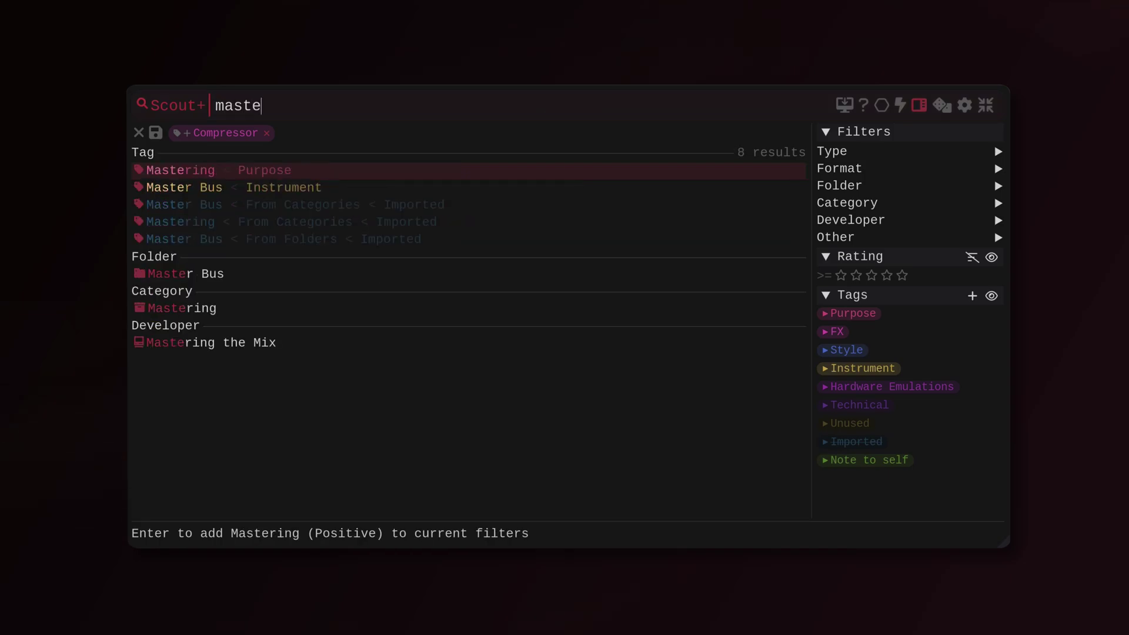
key("Return")
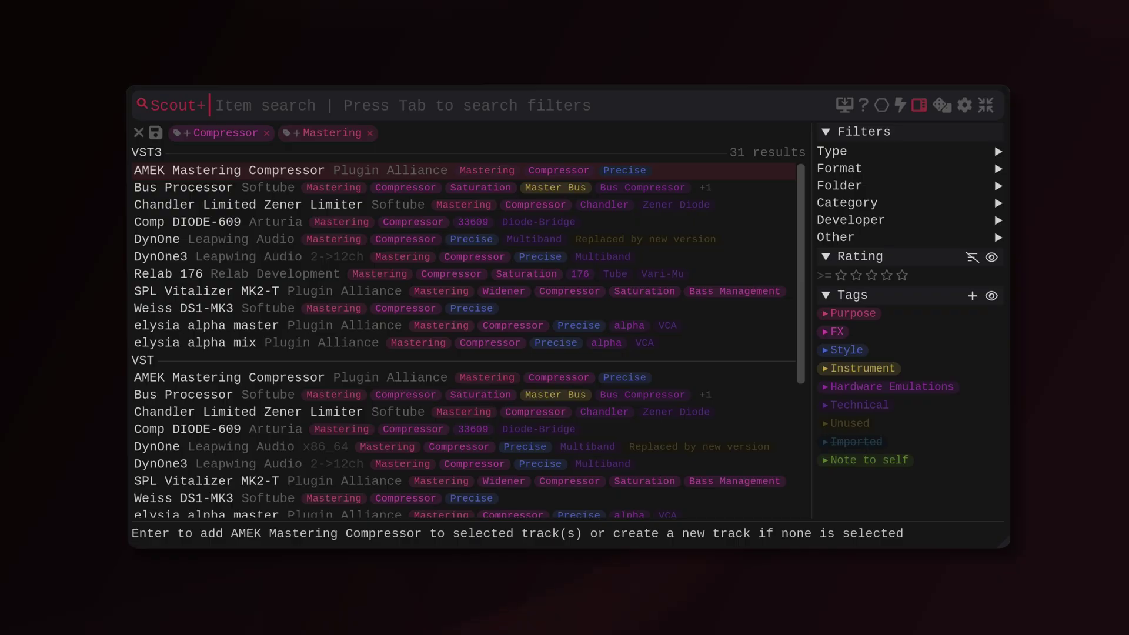
- Exclude plugins tagged Precise, narrowing the list to 13 results
key("Tab")
type("preci")
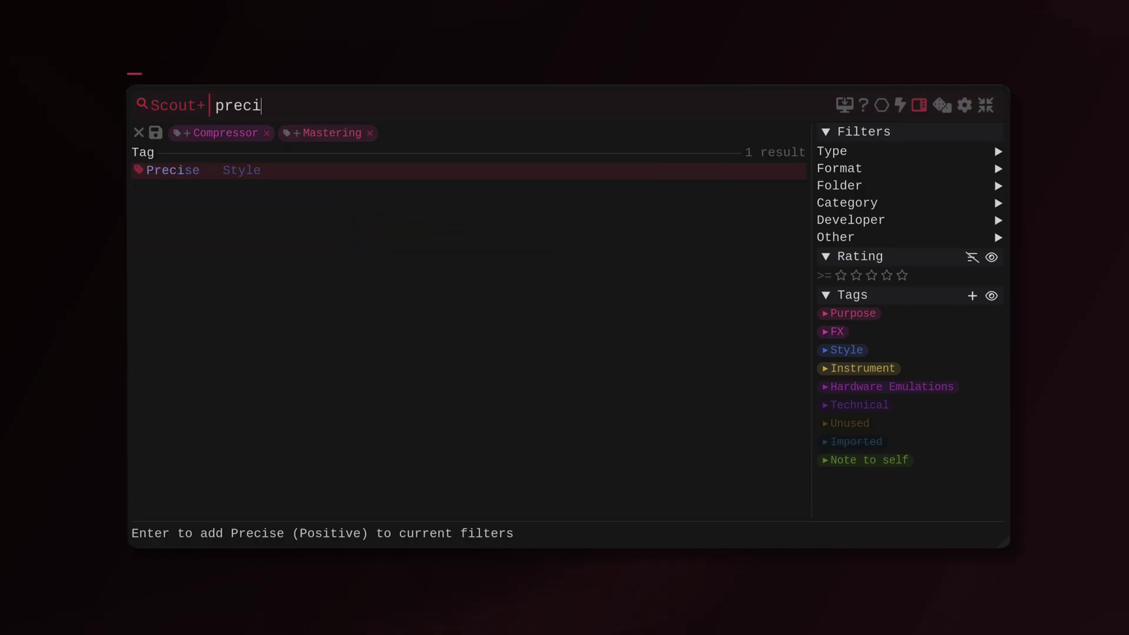
key("super")
key("super+Return")
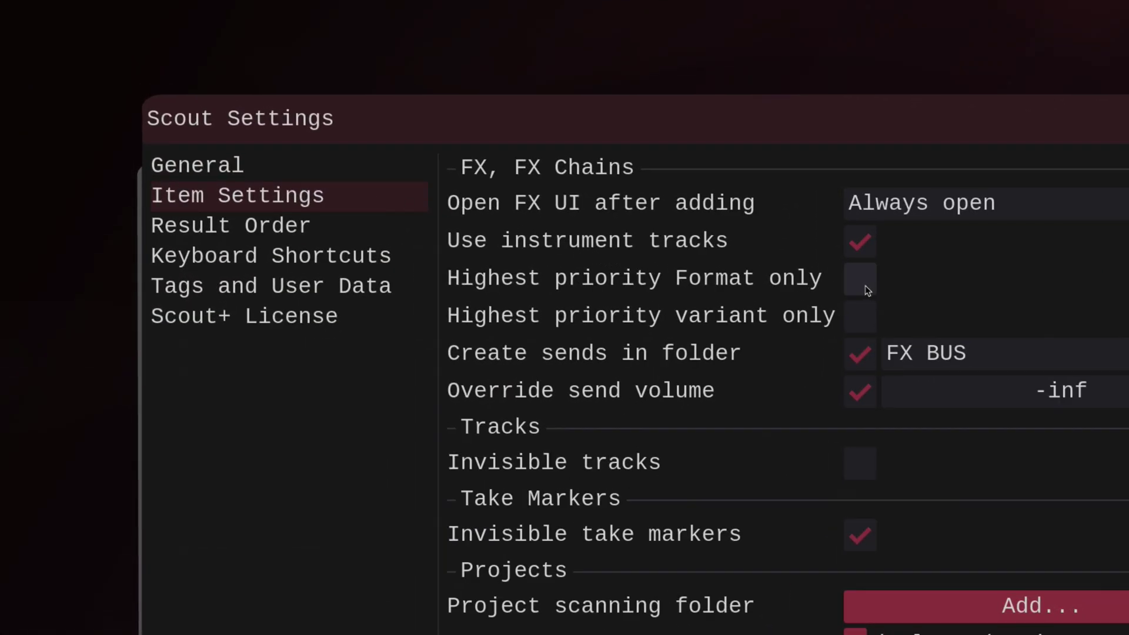
- Enable 'Highest priority Format only' in Item Settings, leaving five VST3 results
left_click(866, 289)
key("Escape")
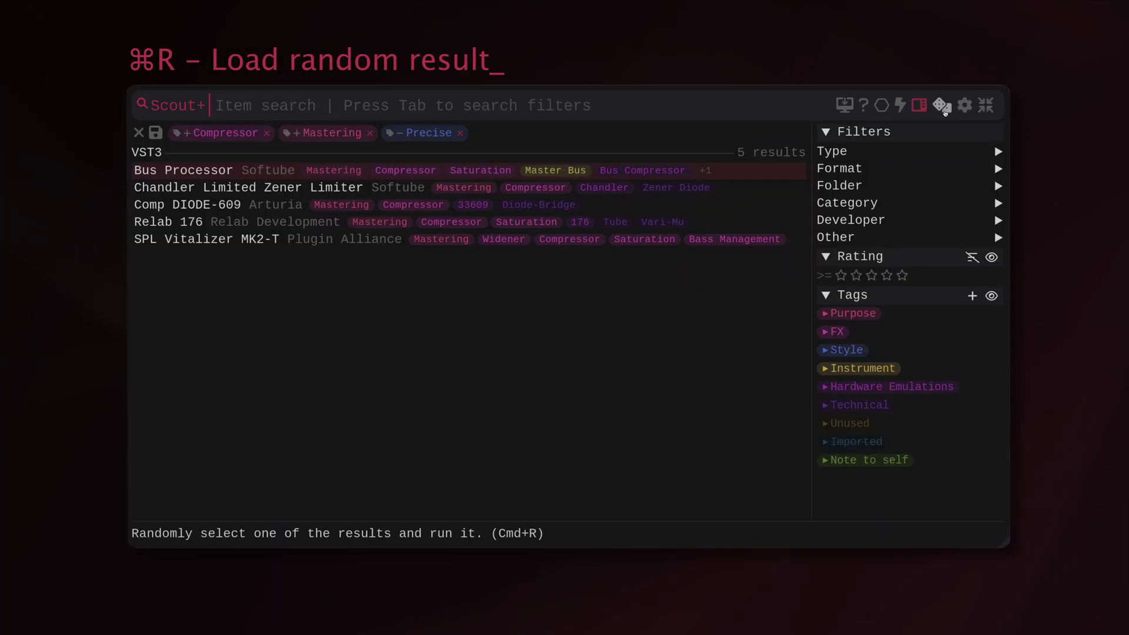
- Rate the random Bus Processor five stars and save preset 'Colorful Mastering Compressors'
left_click(943, 110)
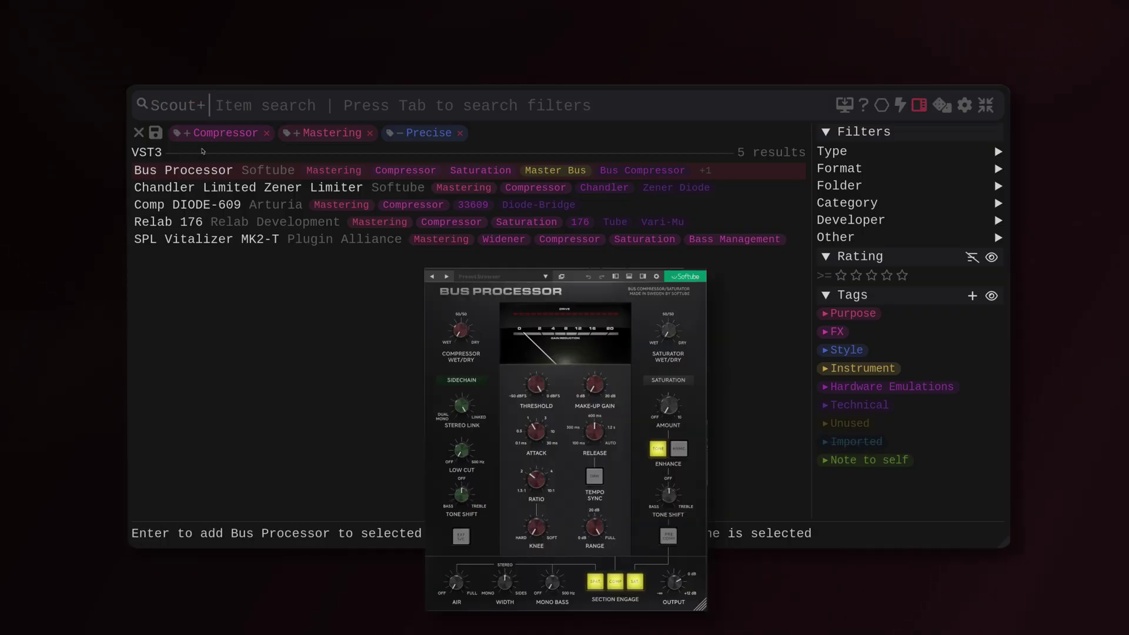
key("super+5")
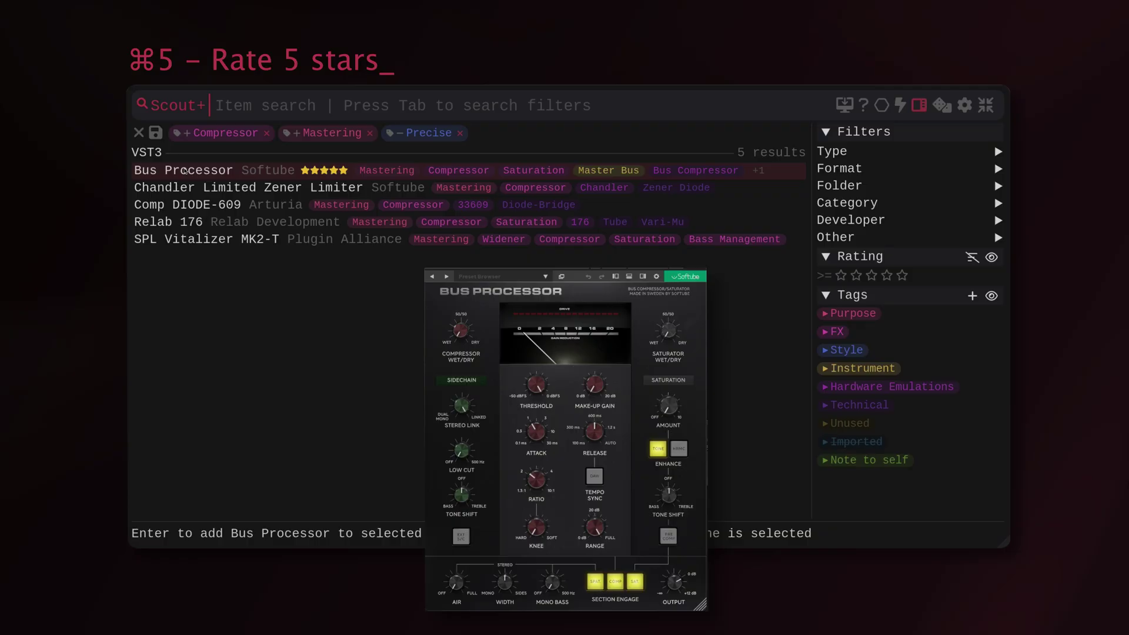
left_click(156, 134)
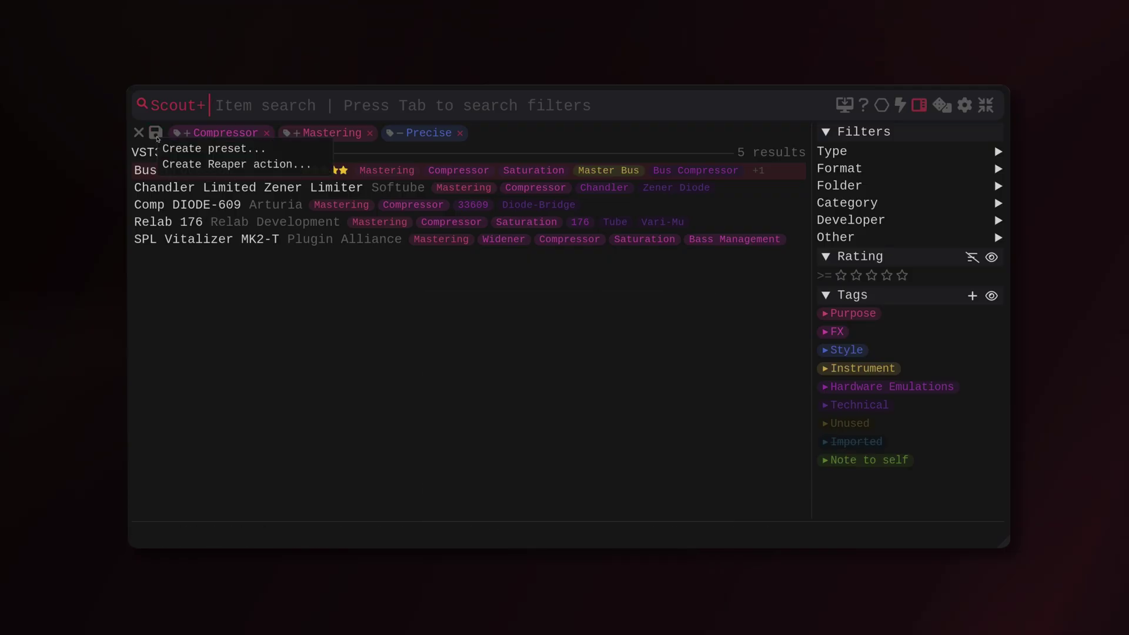
left_click(171, 148)
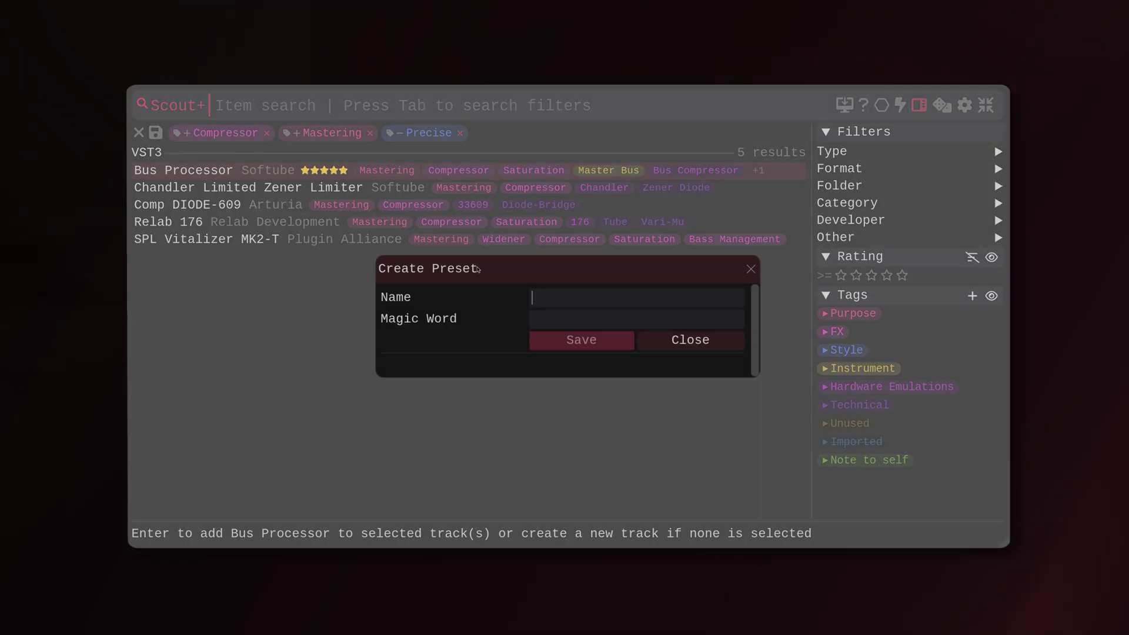
type("Colo")
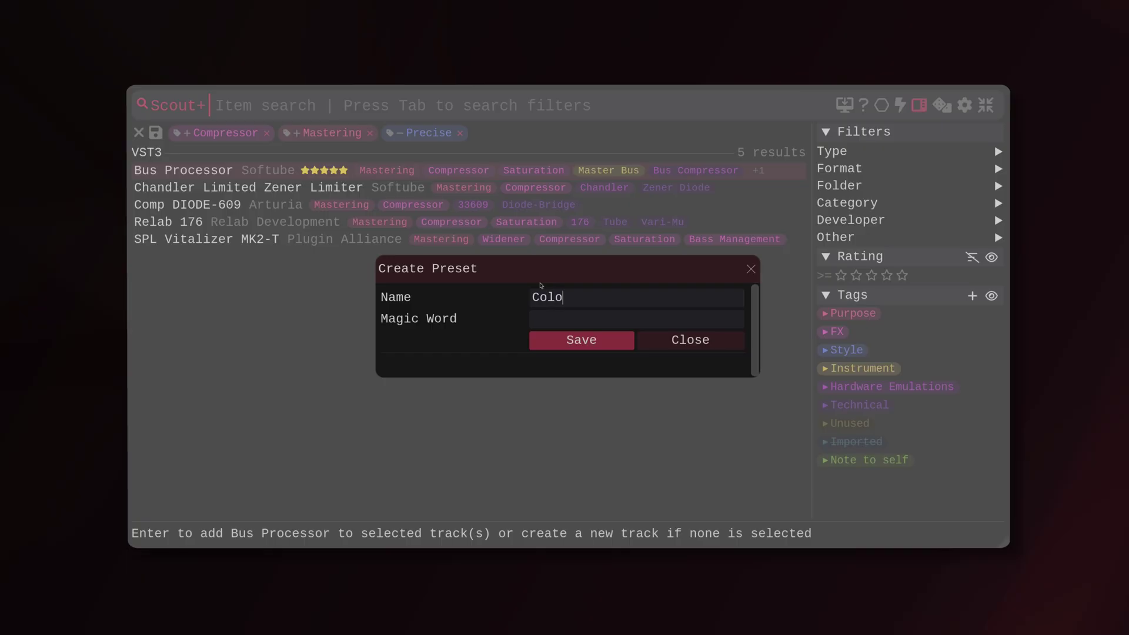
type("rful Masterin")
type("g Compressors")
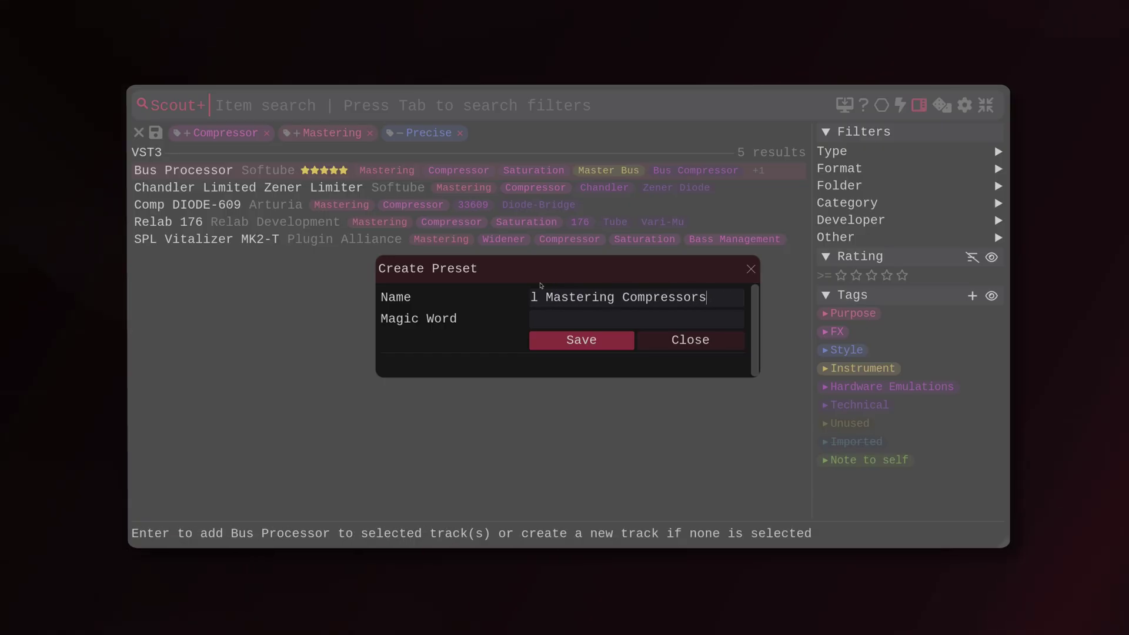
key("Return")
mouse_move(846, 151)
left_click(682, 172)
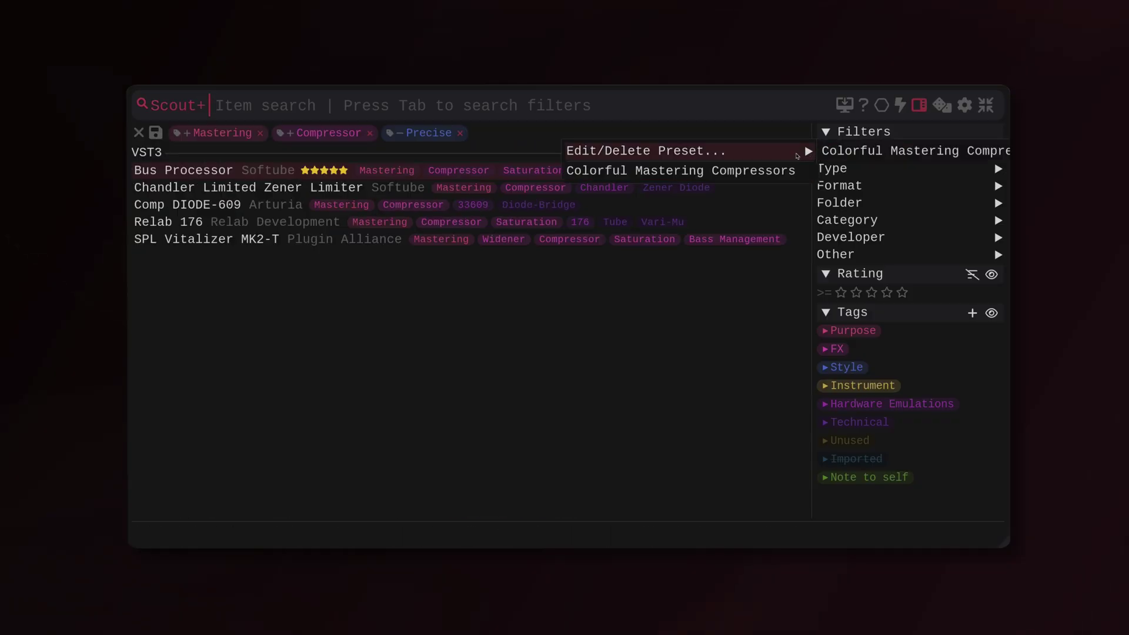
- Give the Colorful Mastering Compressors preset the magic word CMC
left_click(822, 151)
left_click(560, 311)
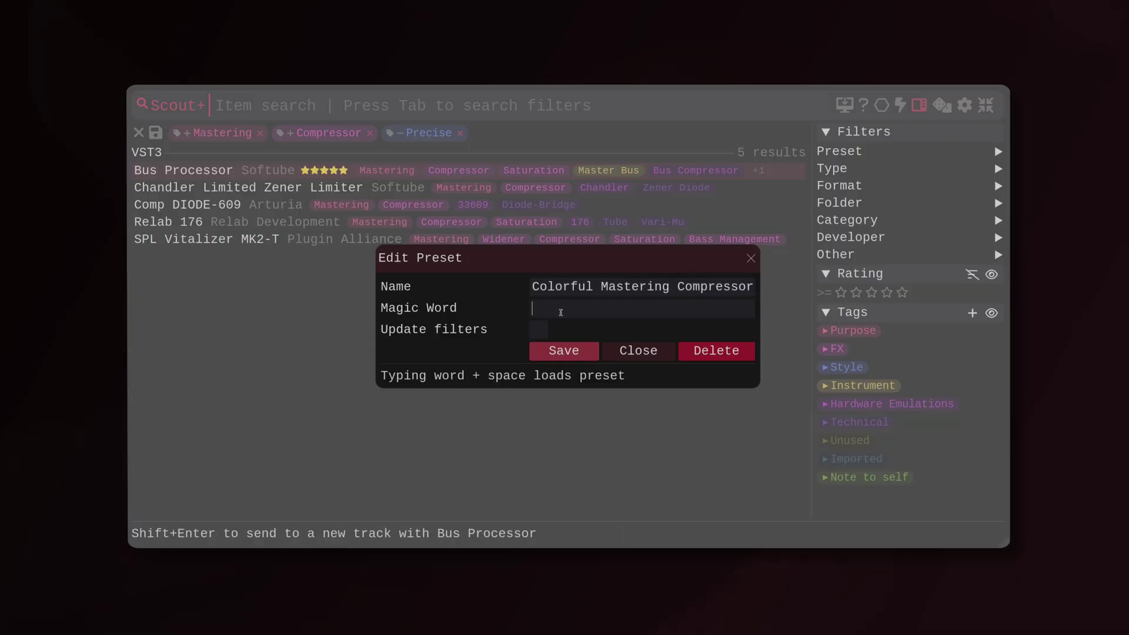
type("CMC")
left_click(563, 350)
- Load the preset by typing 'cmc', then clear all filters back to Favorites
type("cmc")
key("space")
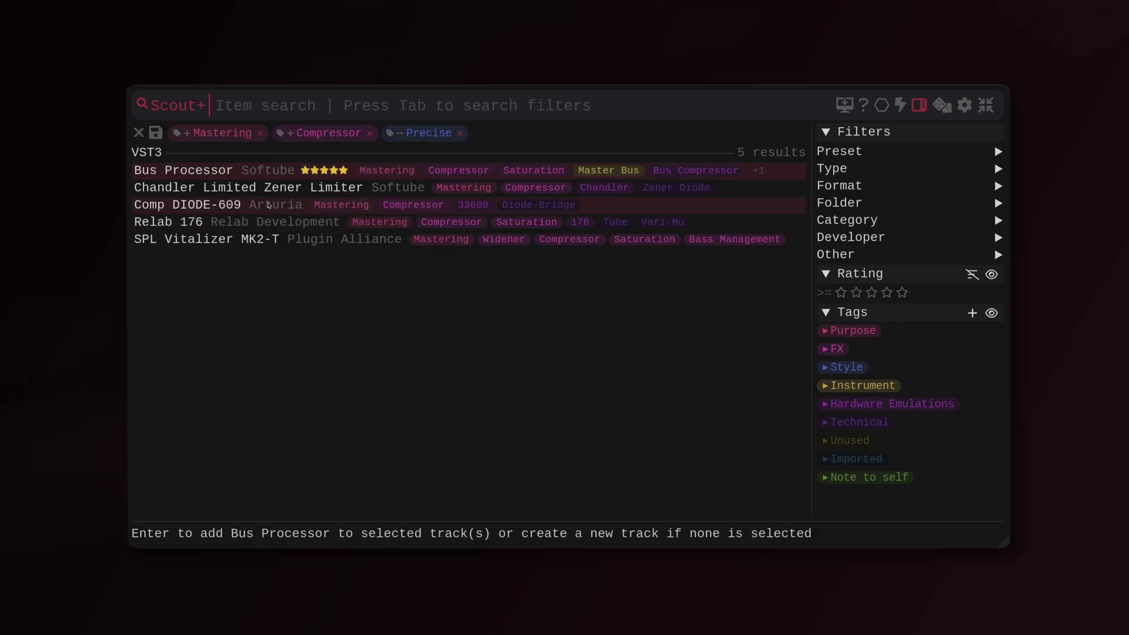
key("super+l")
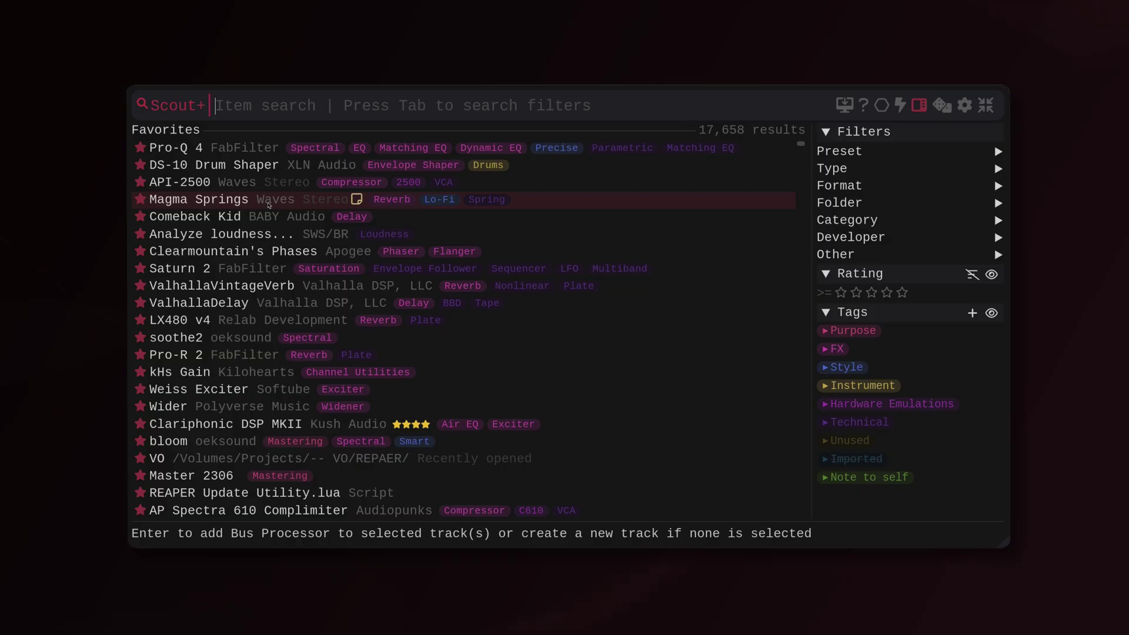
type("cmc")
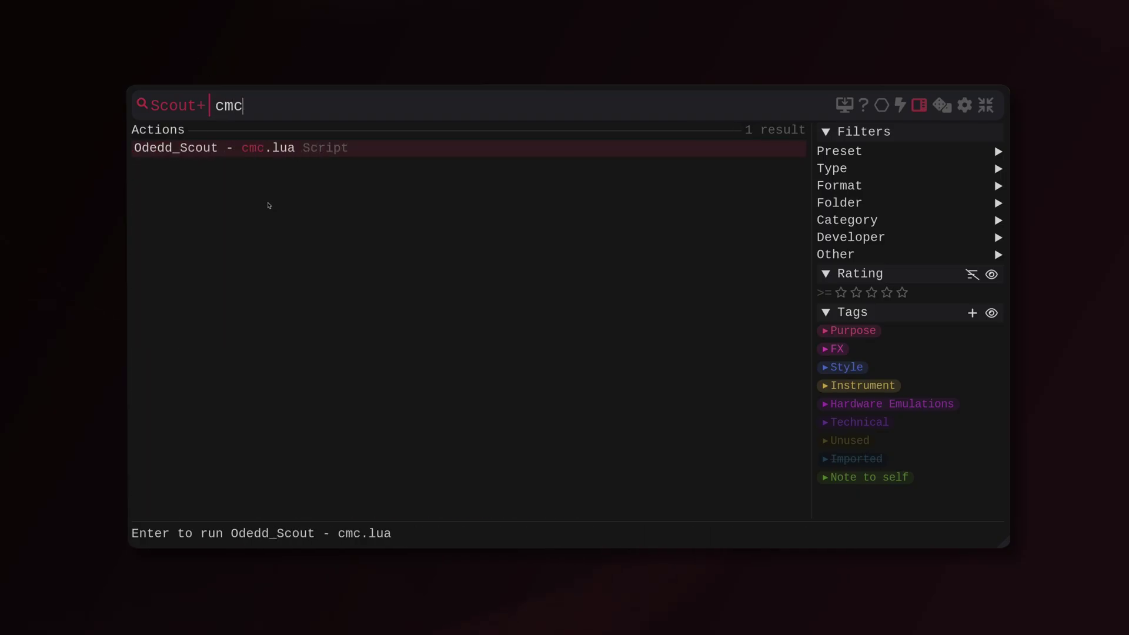
type("?")
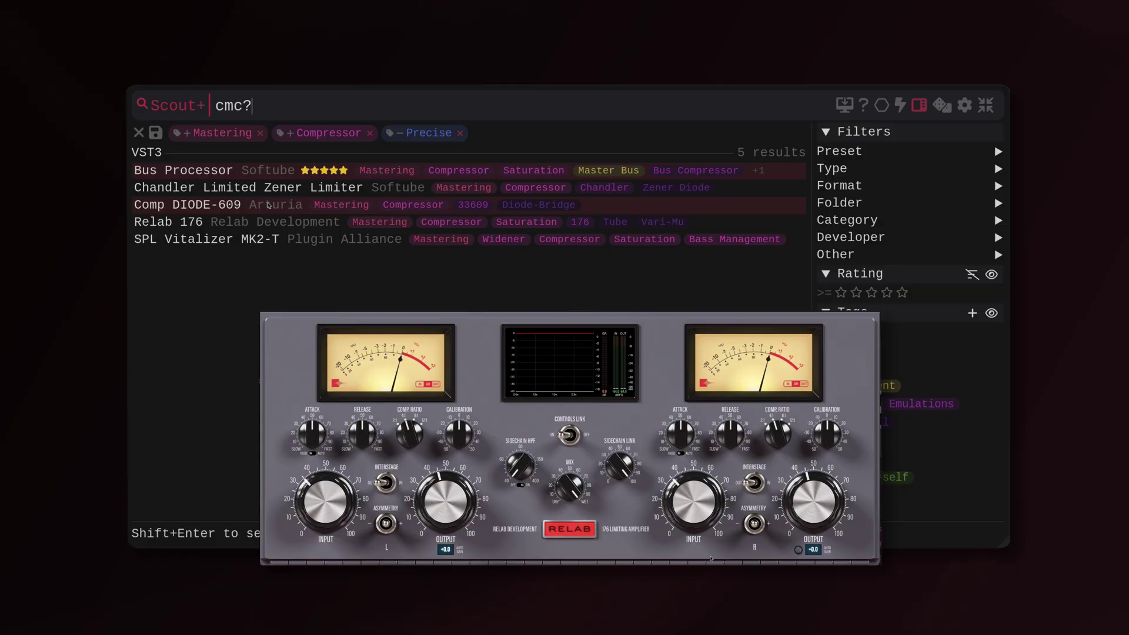
key("Escape")
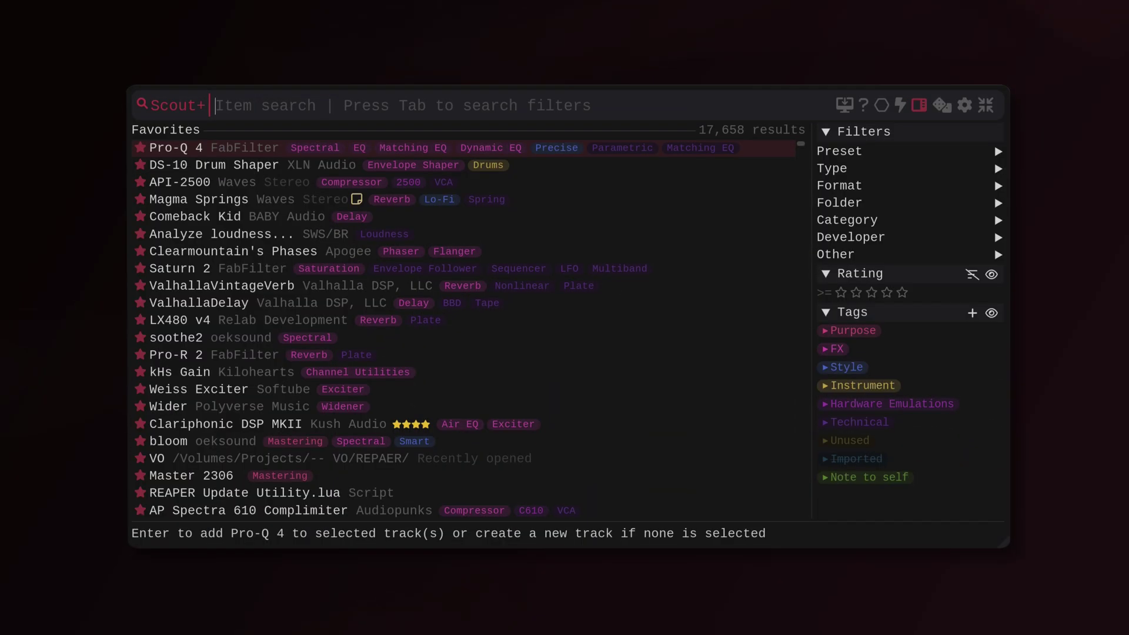
- Filter the plugins by the 1176 tag
key("Tab")
type("1176")
key("Return")
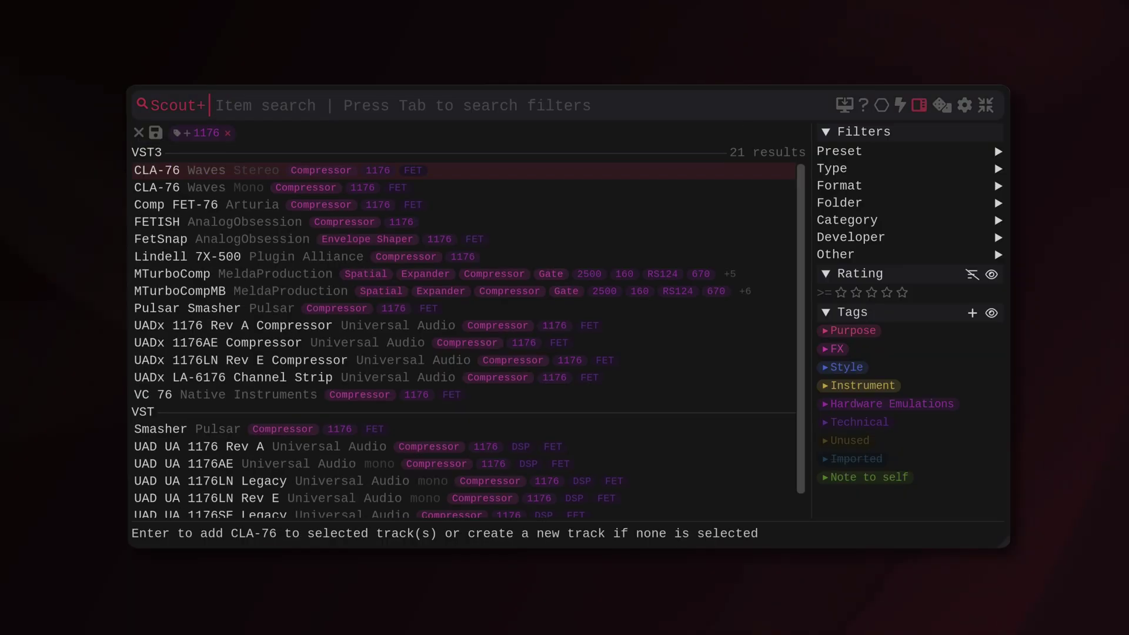
- Export the filter as REAPER action 'Random 1176' that loads the filter and runs a random result
left_click(155, 132)
left_click(176, 169)
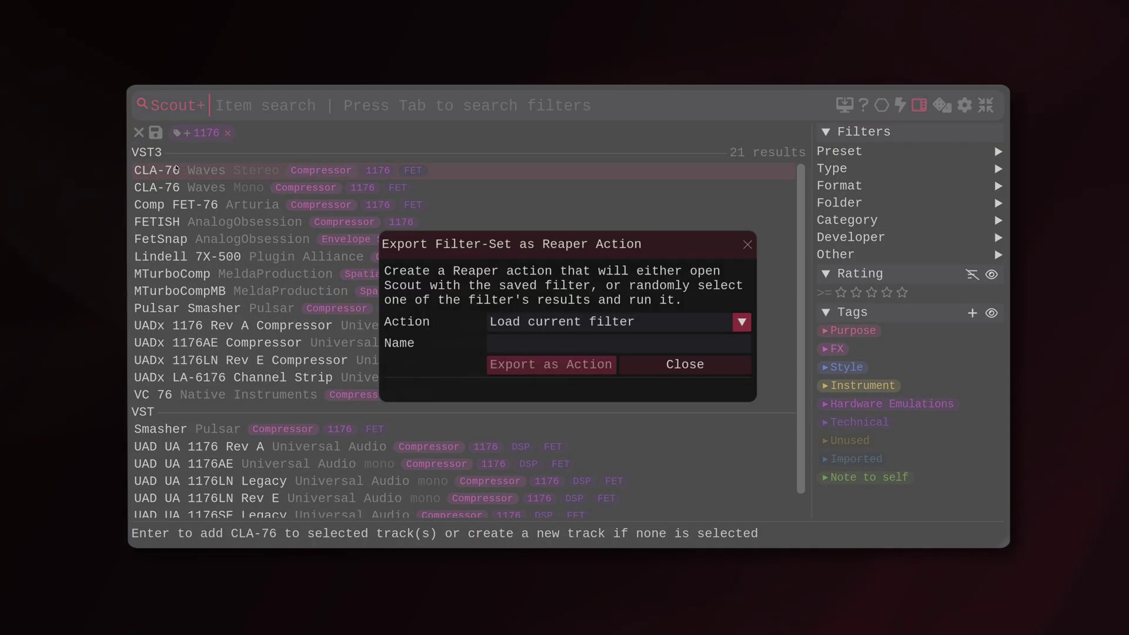
left_click(609, 344)
type("Ran")
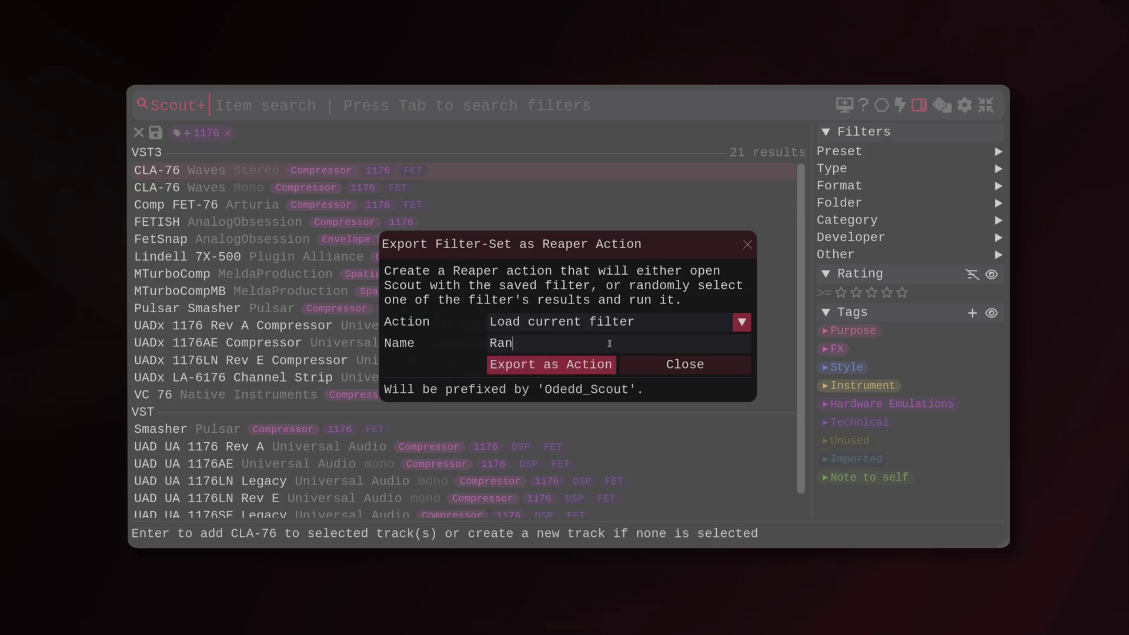
type("dom 1176")
left_click(625, 324)
left_click(624, 360)
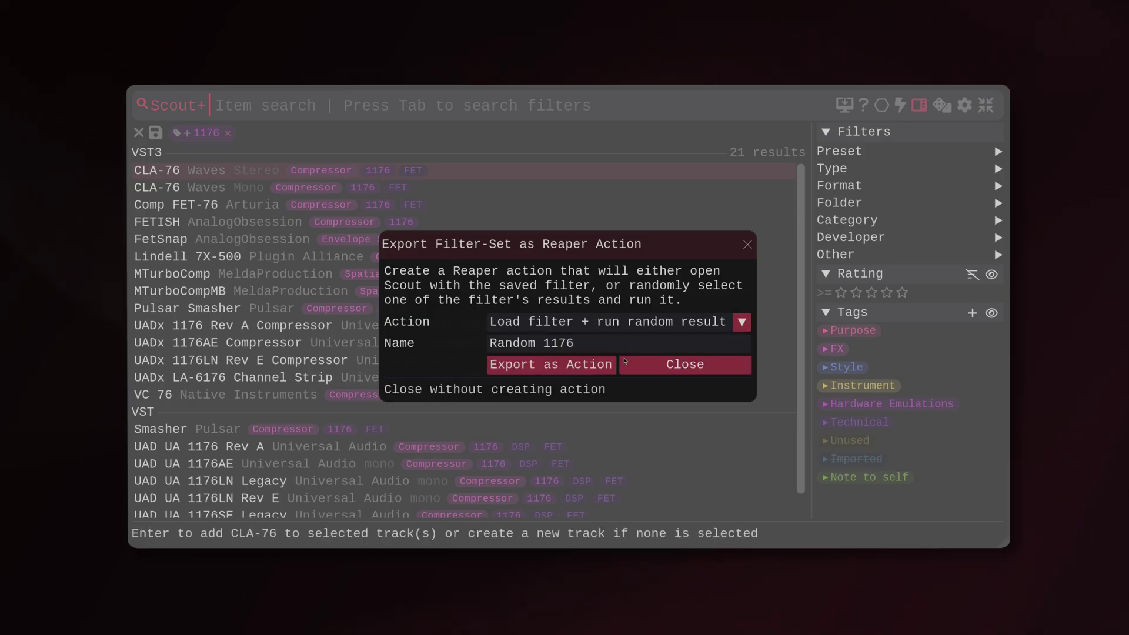
left_click(592, 365)
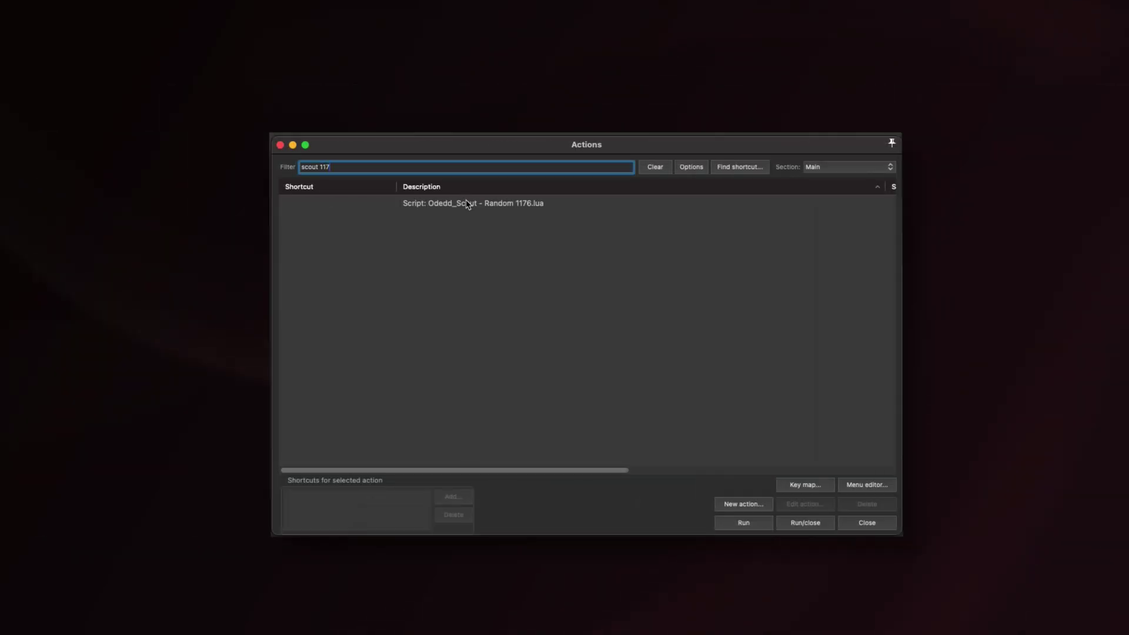
- Assign Ctrl+7 as the shortcut for the Random 1176 script
left_click(467, 204)
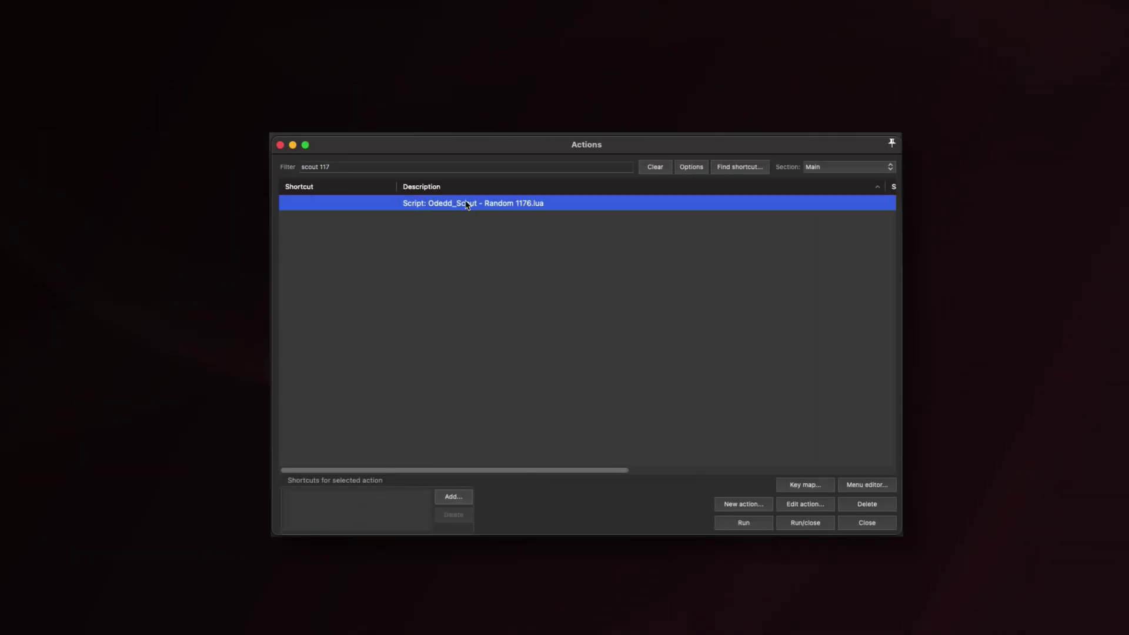
left_click(443, 501)
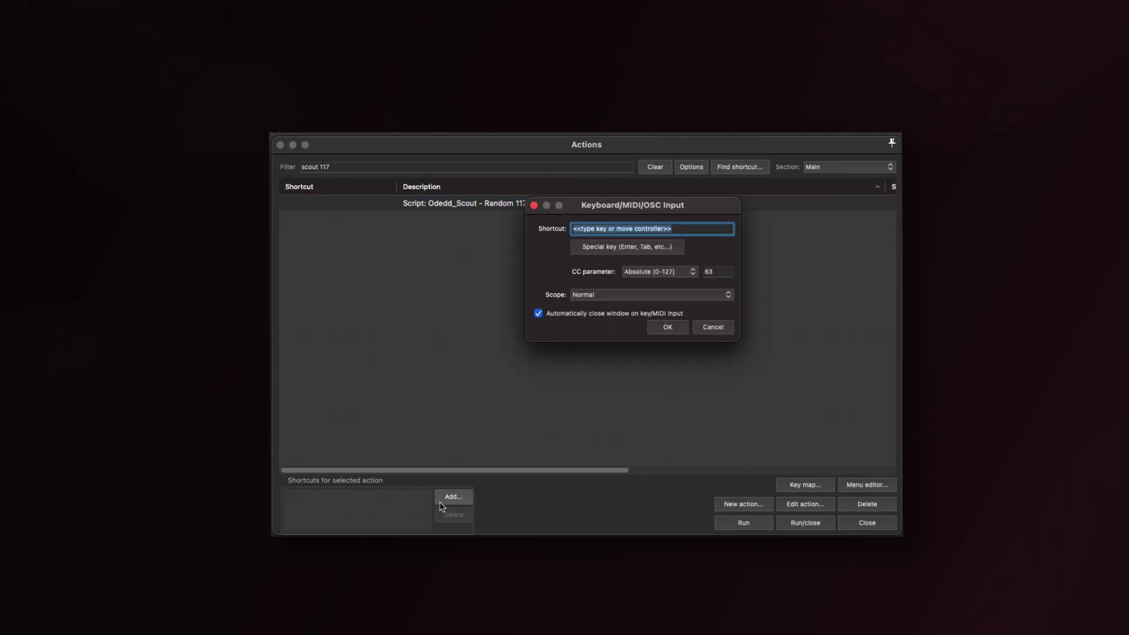
key("ctrl+7")
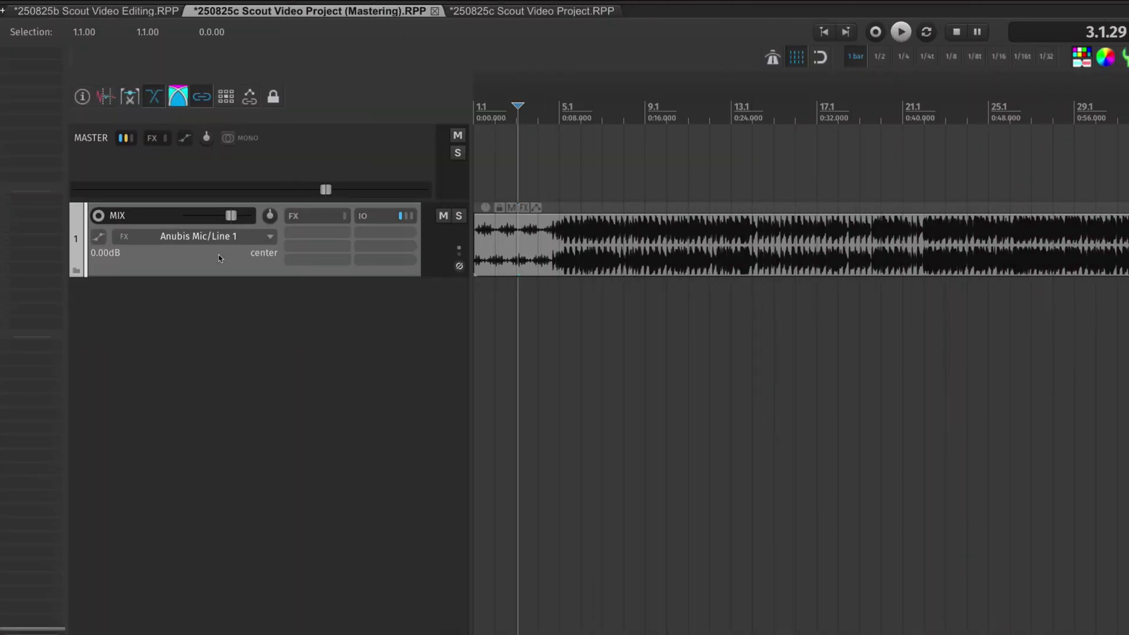
- Add a random 1176, UAD UA 1176AE, 1176SE Legacy and UADx 1176 Rev A to MIX
key("ctrl+7")
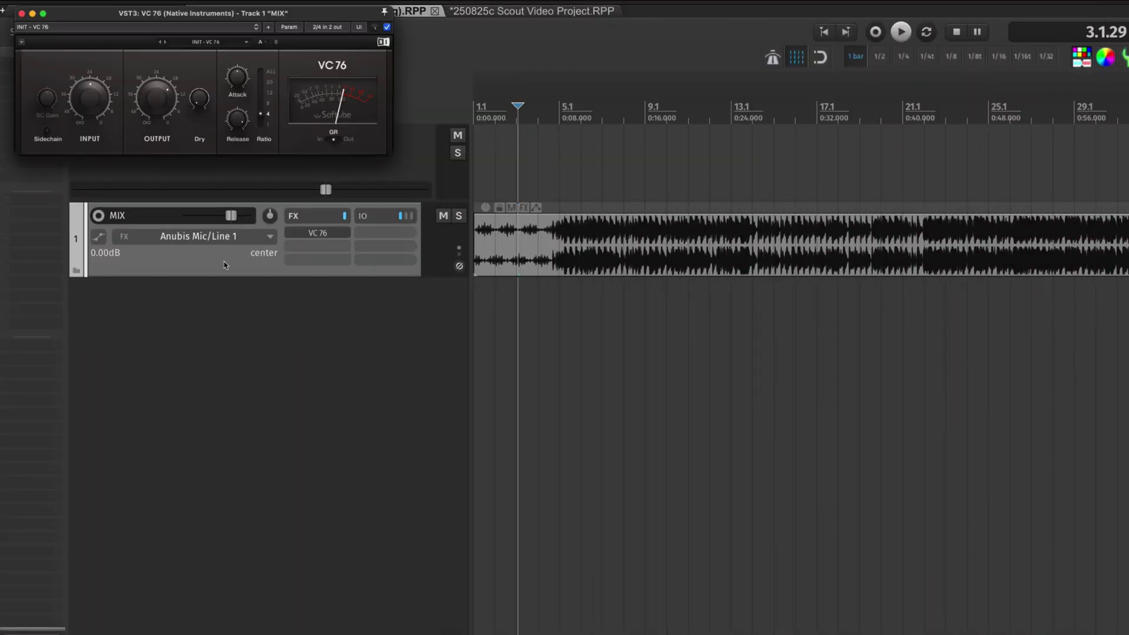
key("ctrl+8")
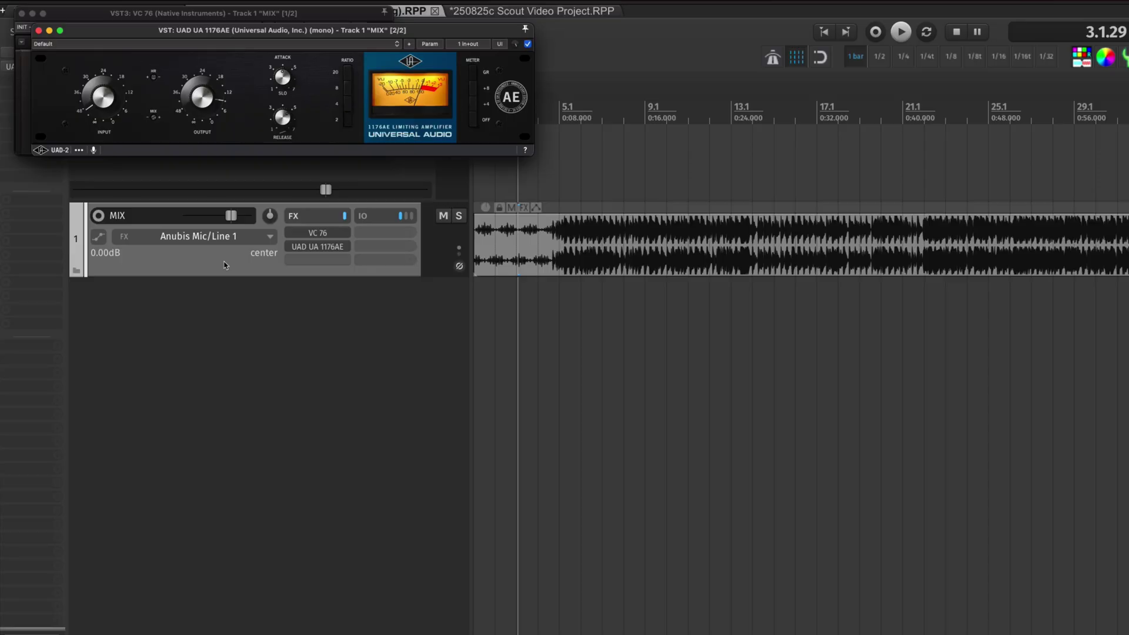
key("ctrl+9")
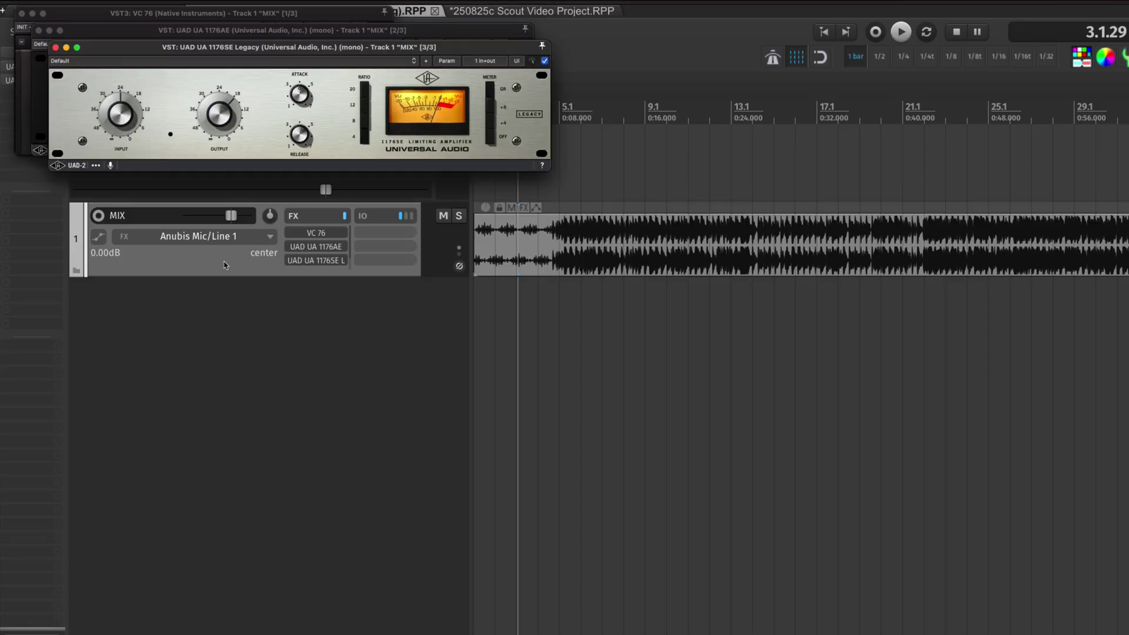
key("ctrl+0")
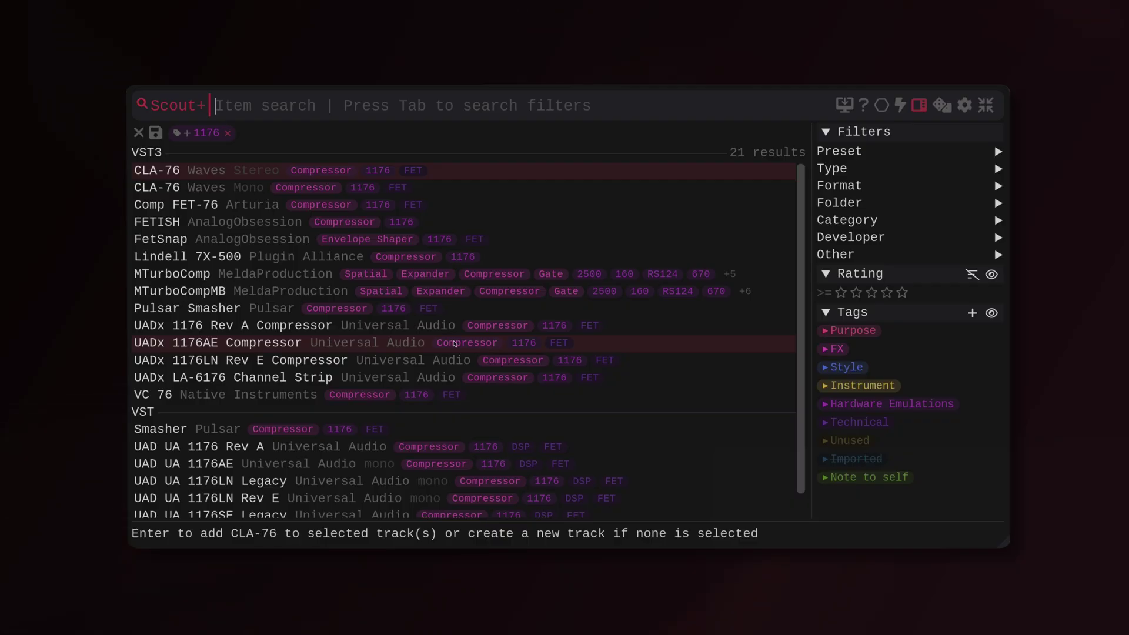
- Replace the 1176 filter with Reverb and send ValhallaVintageVerb to a new track
key("BackSpace")
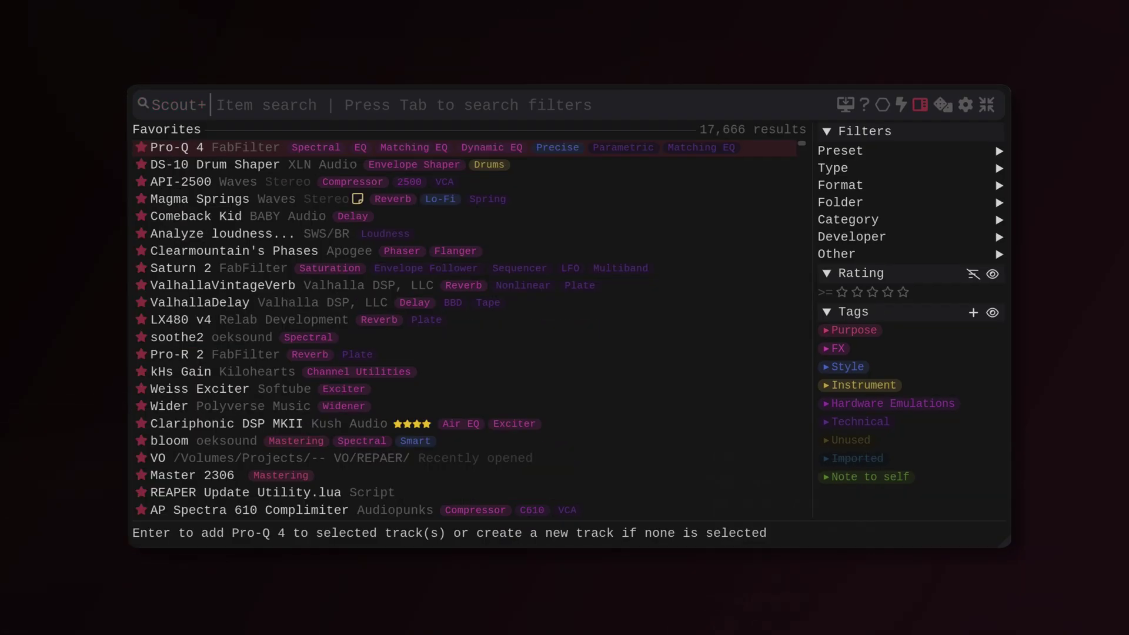
type("reve")
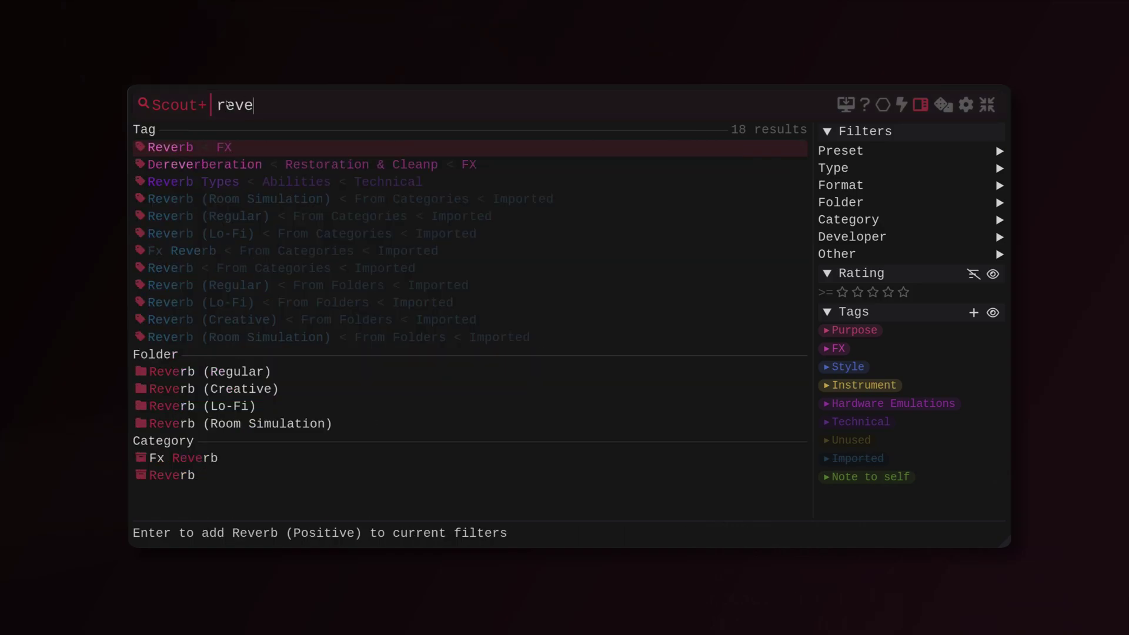
key("Return")
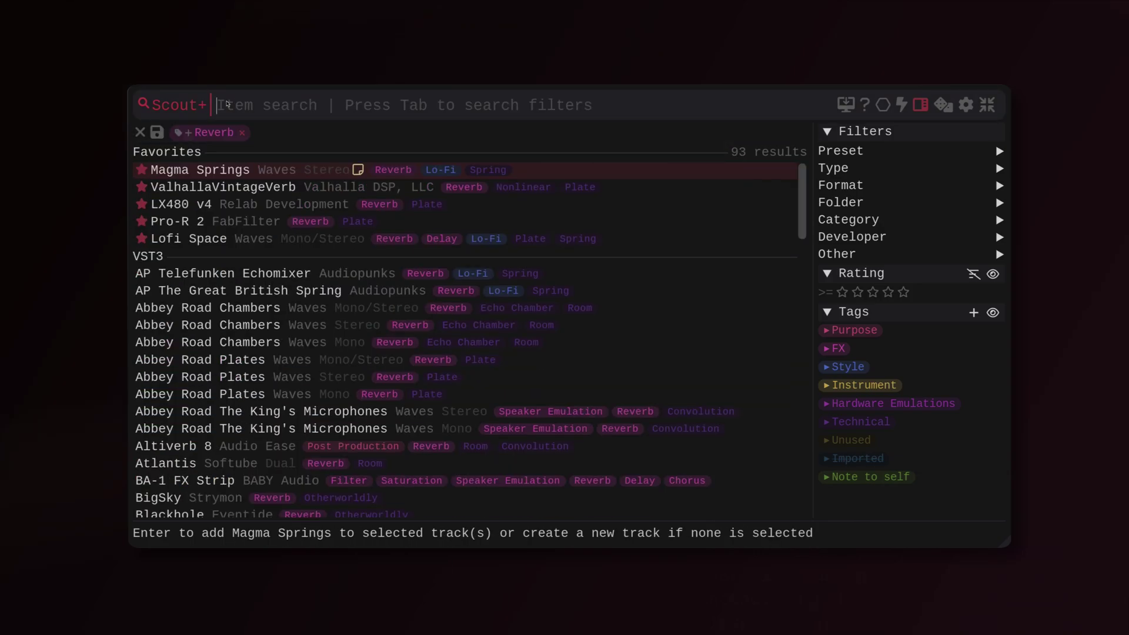
key("Down")
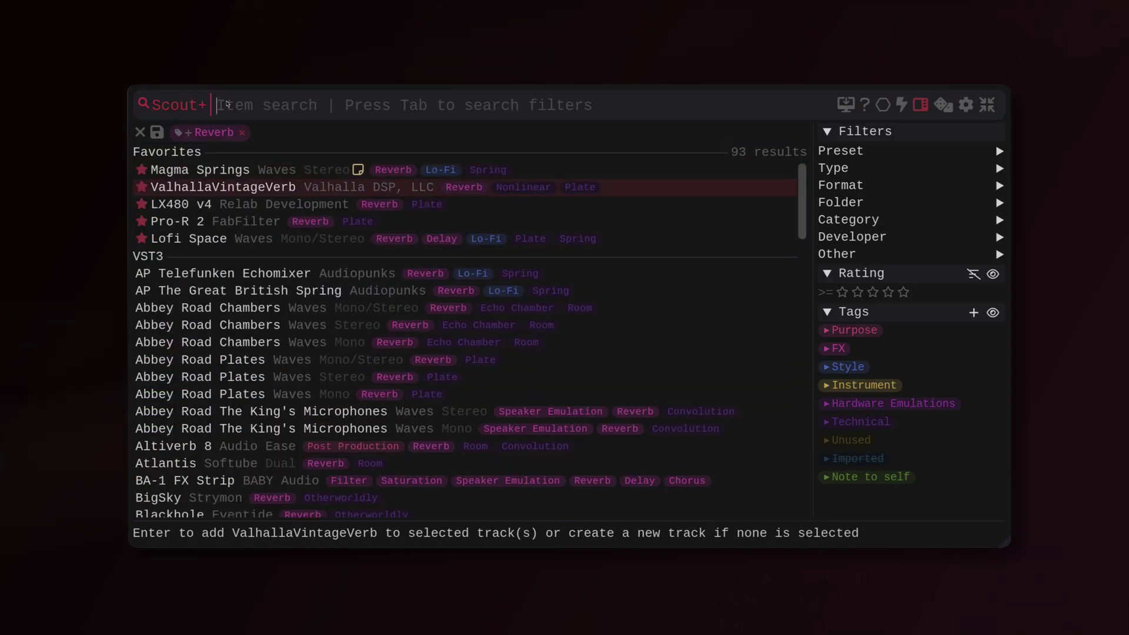
key("shift")
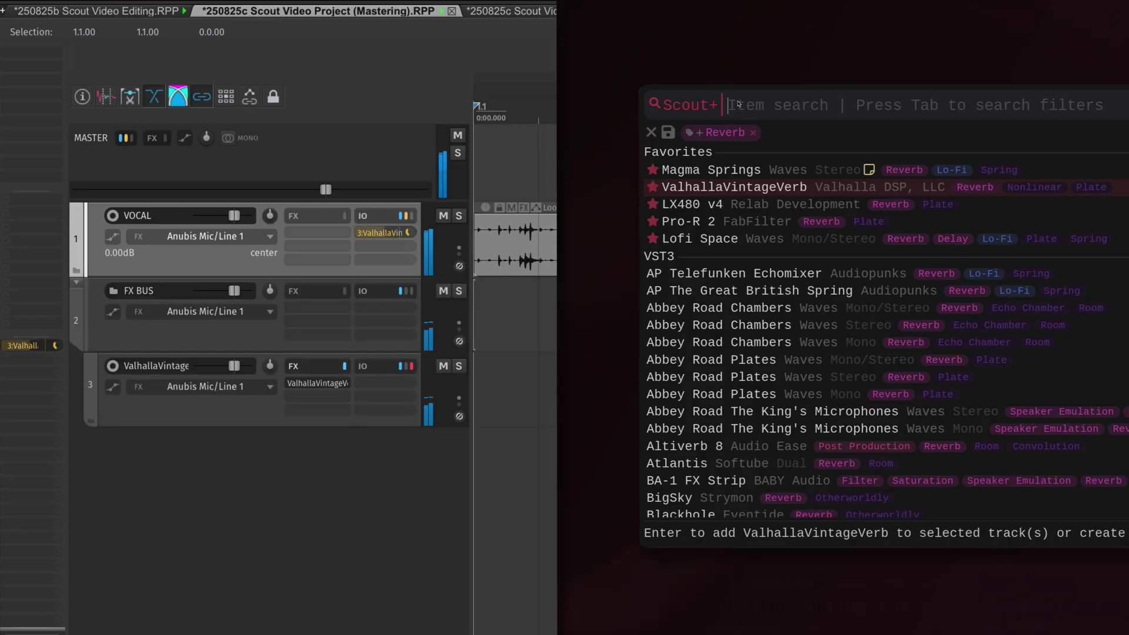
- Filter by the Delay tag and send the three favourite delays together to a new track
key("Tab")
type("del")
key("Down")
key("Return")
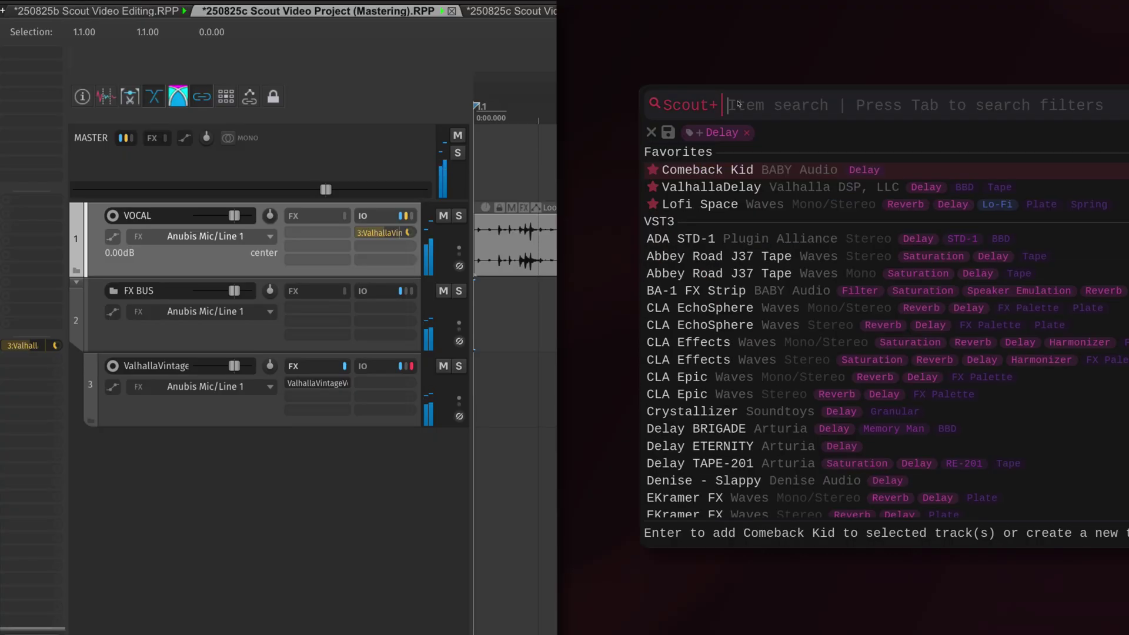
key("shift+Down")
key("shift+Down")
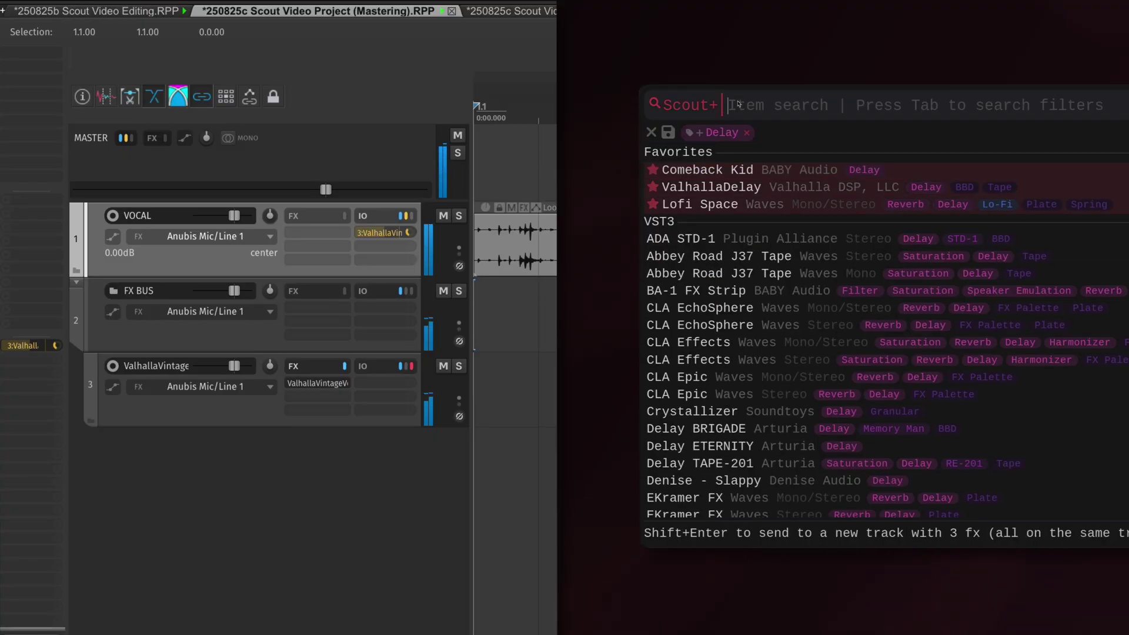
key("shift+super+Return")
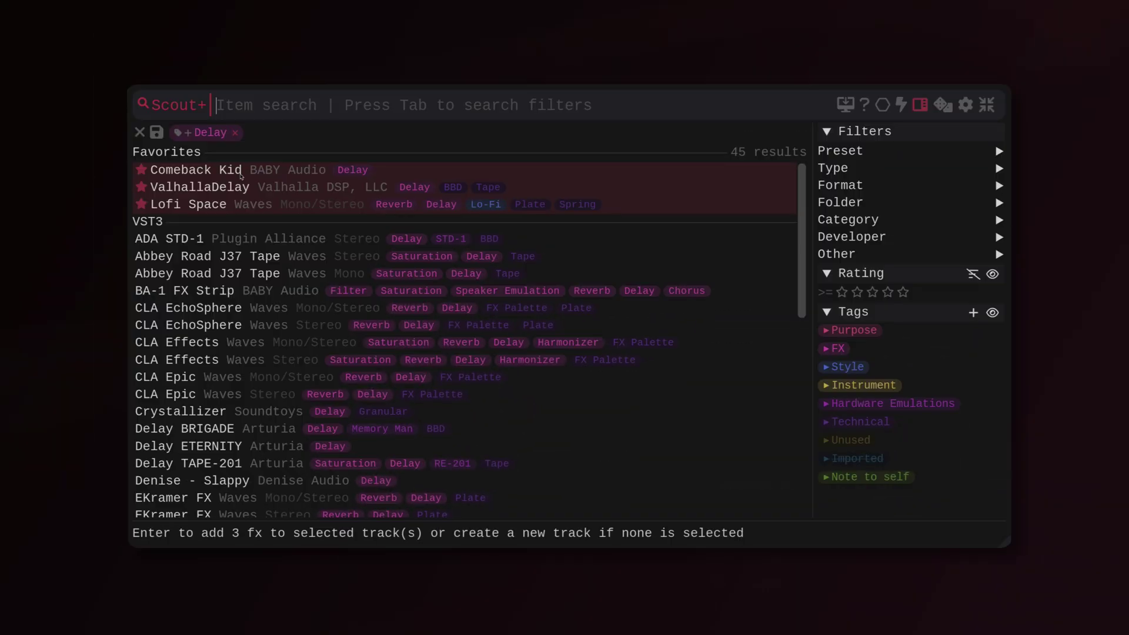
right_click(241, 174)
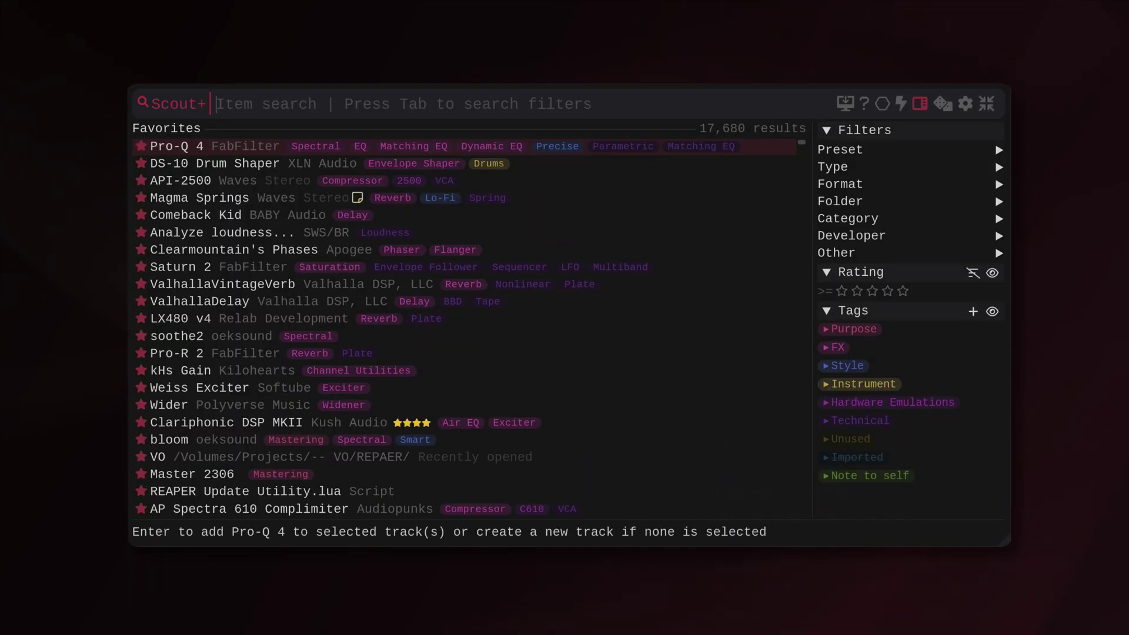
- Add UADx 1176 Rev A Compressor and UADx LA-2 Compressor to the QuickChain
key("super+shift")
left_click(902, 104)
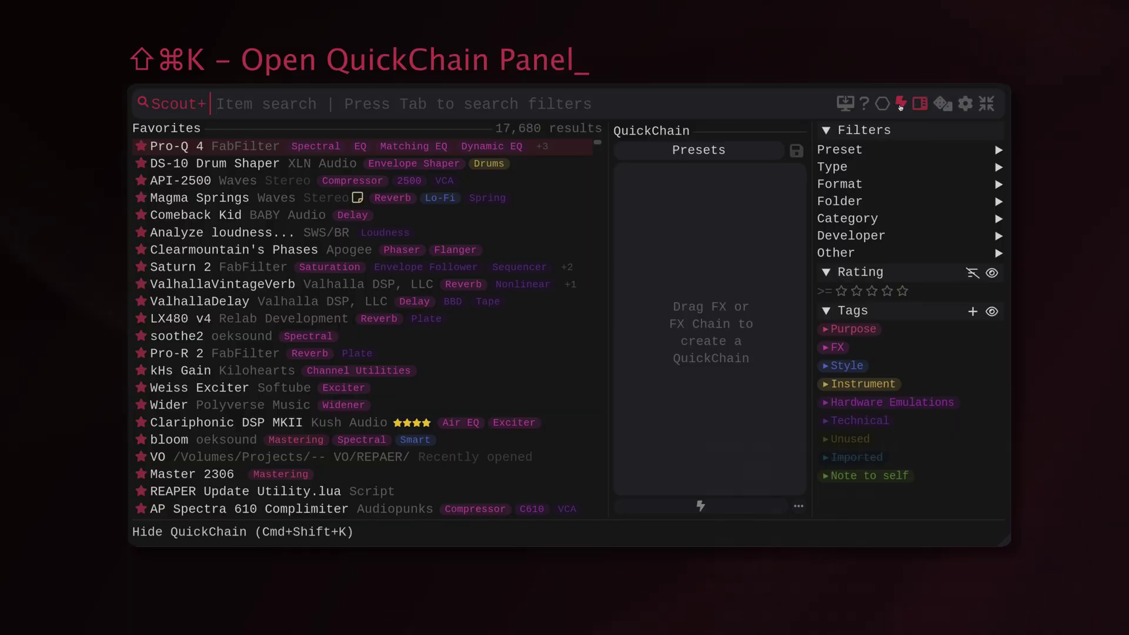
type("1176")
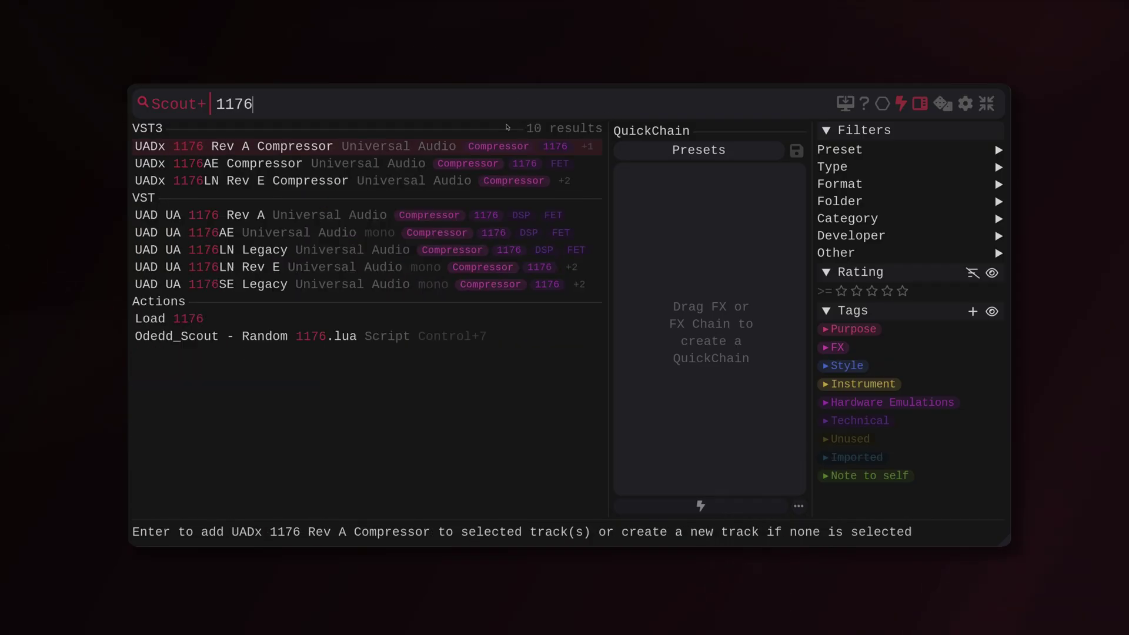
left_click_drag(253, 157, 699, 229)
key("BackSpace")
key("BackSpace")
key("BackSpace")
key("BackSpace")
type("la-2")
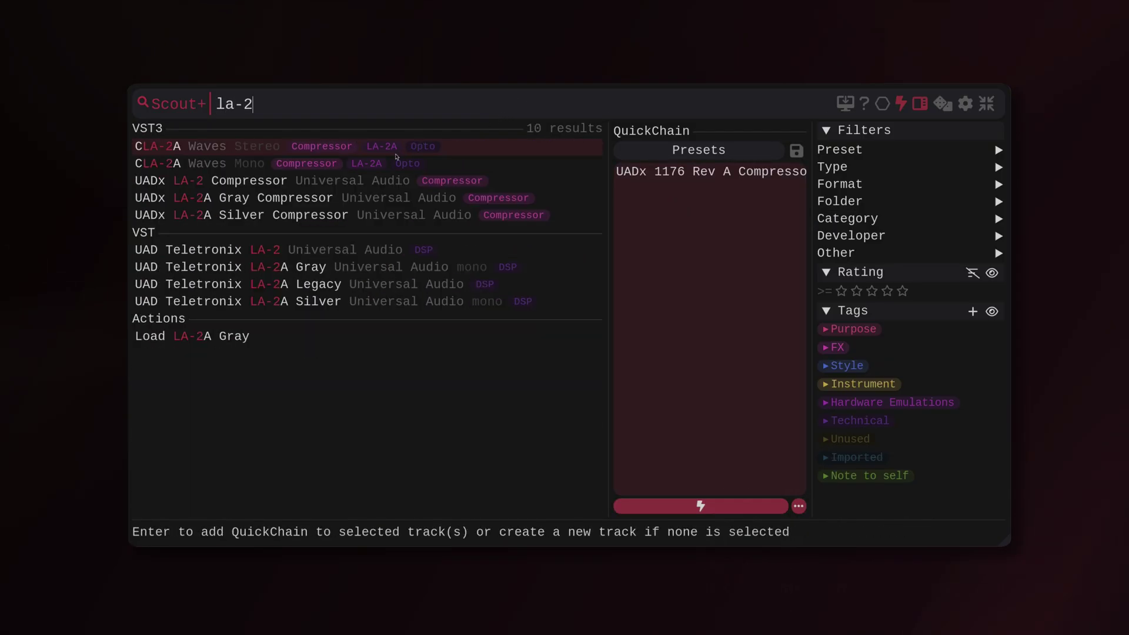
left_click_drag(351, 178, 694, 197)
- Put Pro-Q 4 at the top of the chain and a second Pro-Q 4 after the LA-2
key("BackSpace")
key("BackSpace")
key("BackSpace")
key("BackSpace")
type("pro-q")
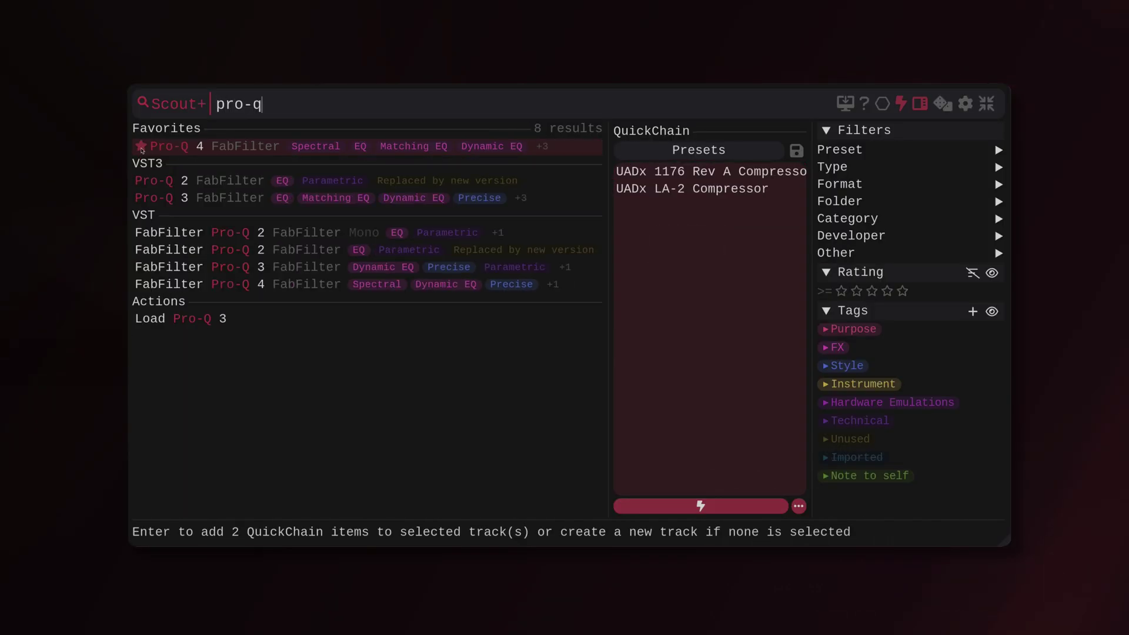
left_click_drag(141, 149, 641, 172)
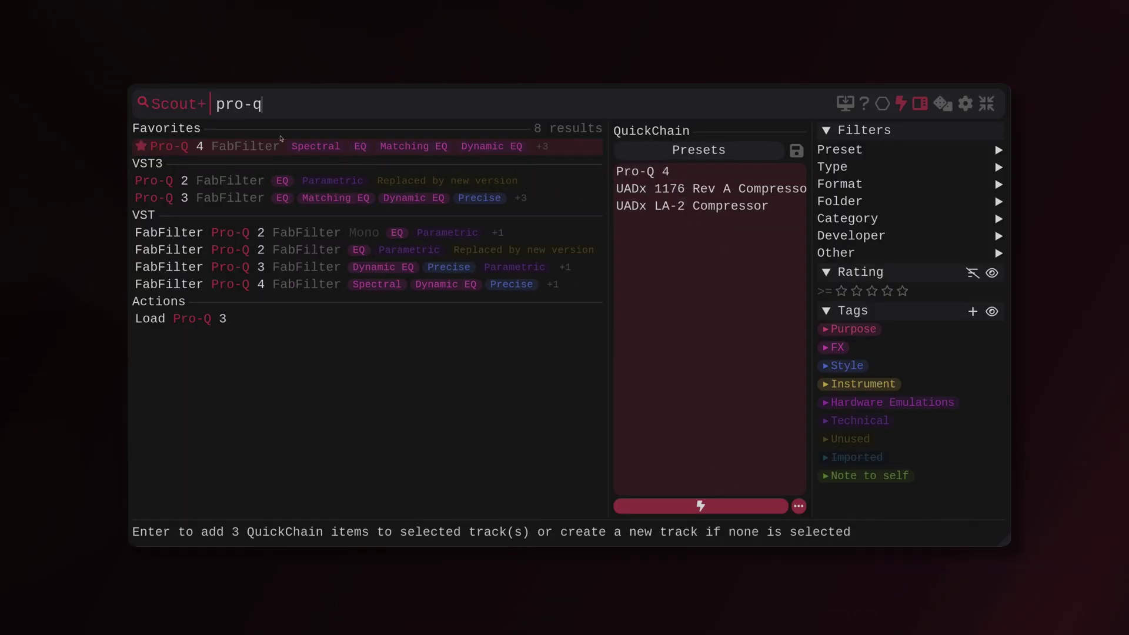
left_click_drag(227, 144, 652, 233)
- Append soothe2 and the stereo Waves DeEsser, then load the chain onto the track
key("ctrl+a")
type("spec")
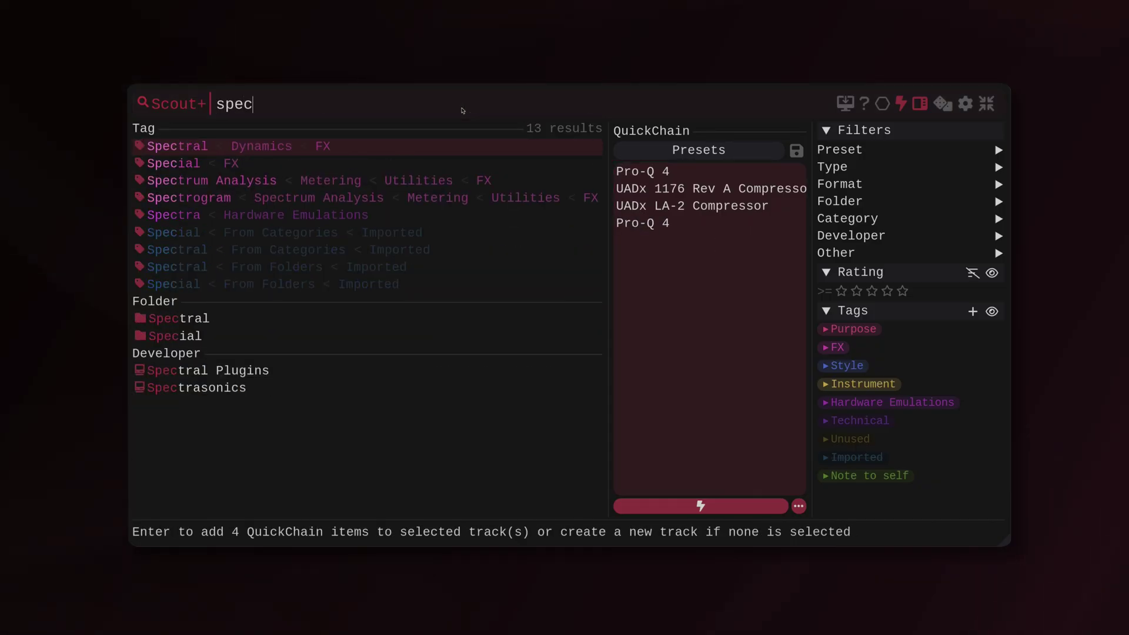
key("Return")
left_click_drag(297, 185, 652, 246)
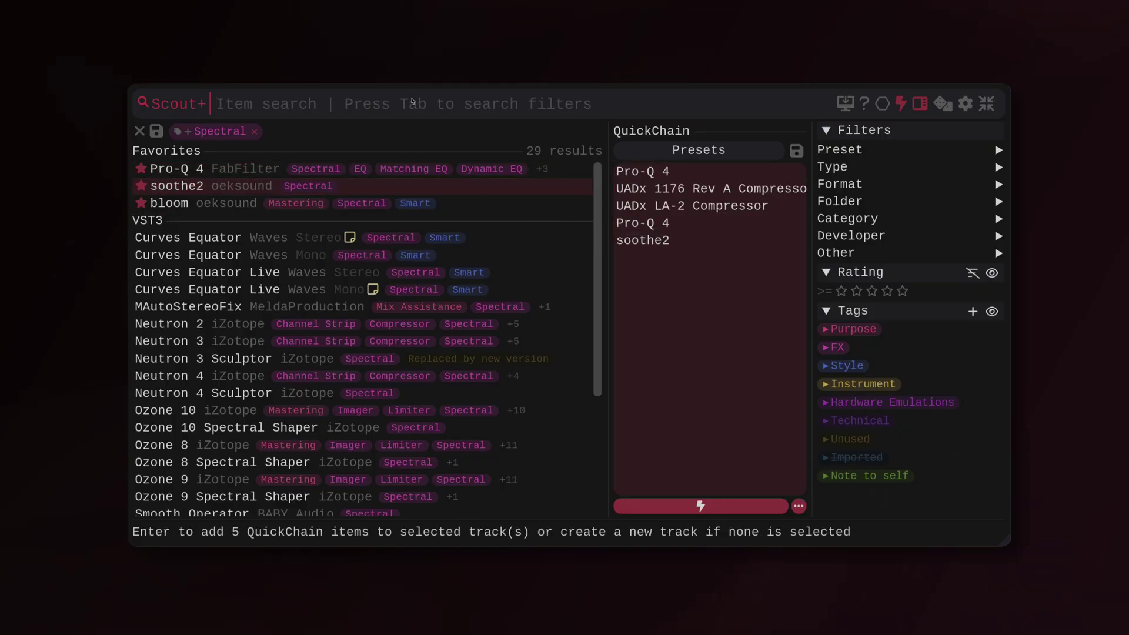
key("BackSpace")
key("Tab")
type("dee")
key("Return")
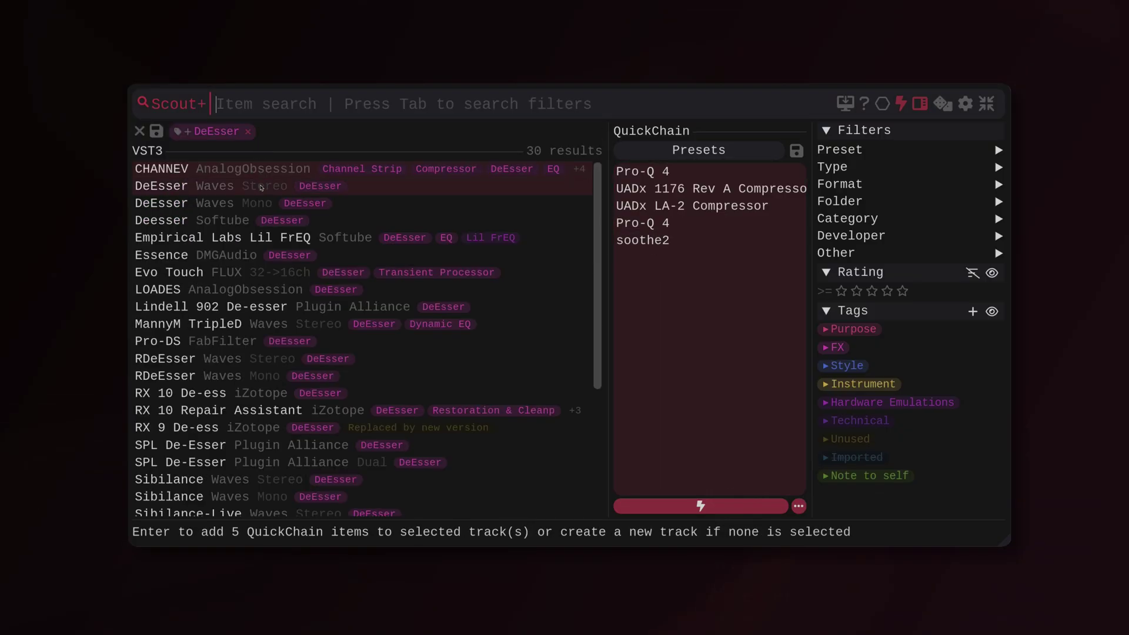
left_click_drag(261, 187, 701, 287)
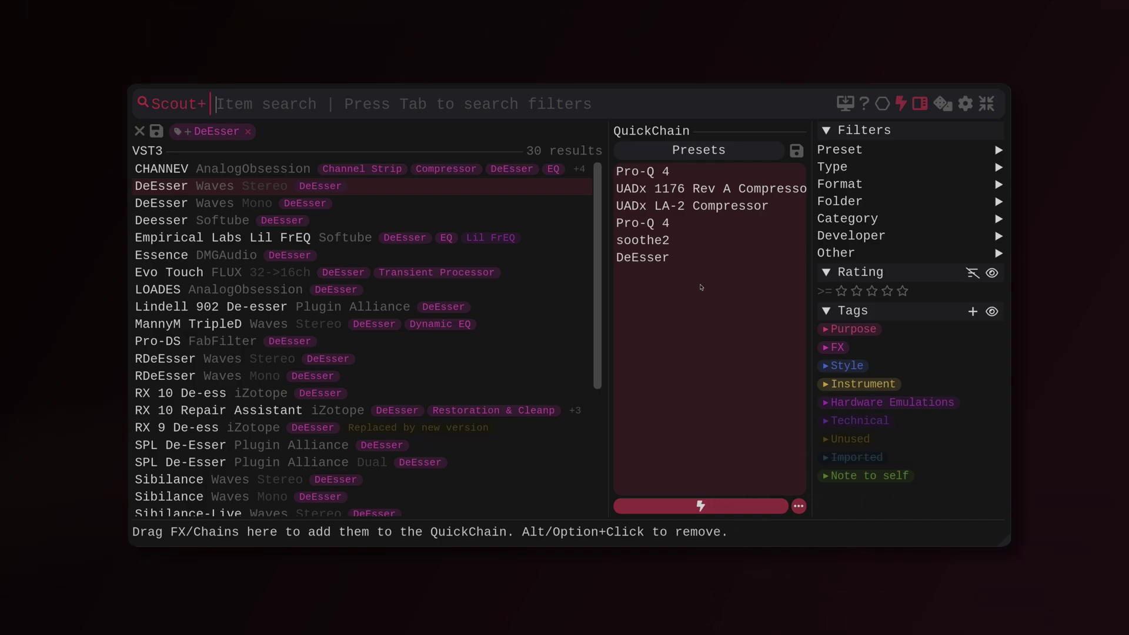
left_click(700, 505)
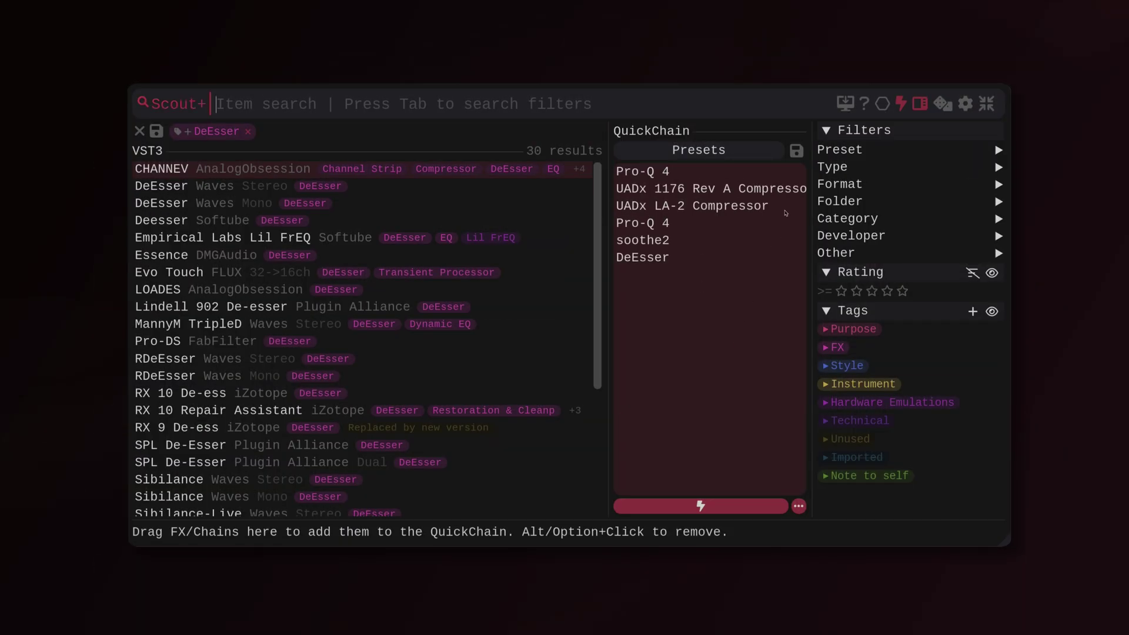
- Create QuickChain preset 'Dream Vocal Chain' with magic word DVC, then clear the QuickChain
left_click(796, 151)
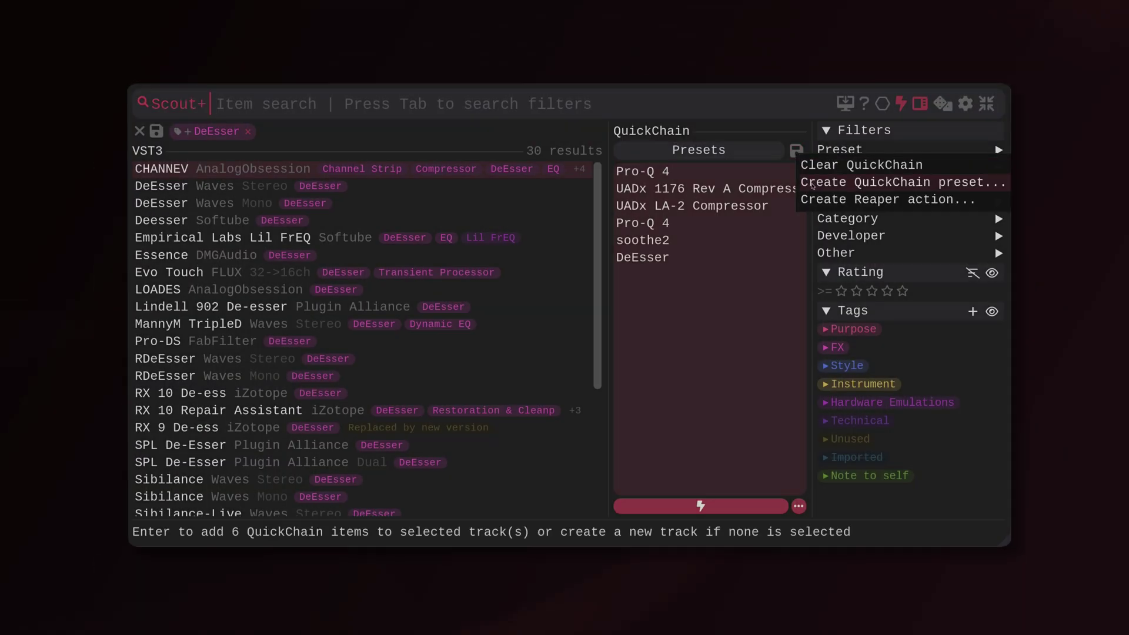
left_click(812, 184)
type("Dream Vocal Chain")
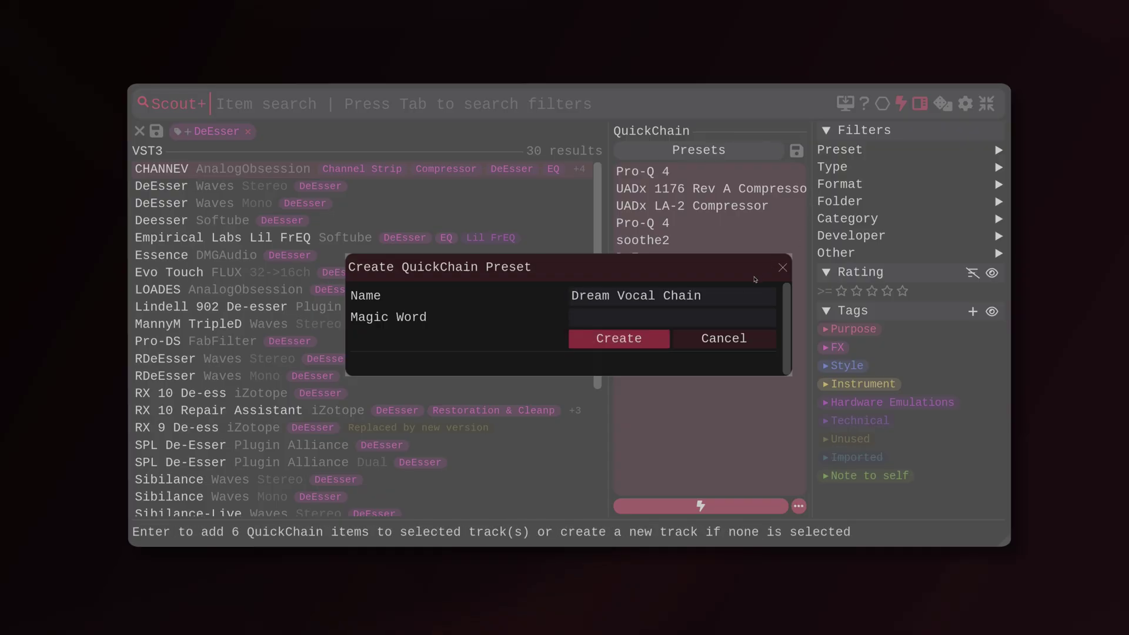
left_click(715, 318)
type("DVC")
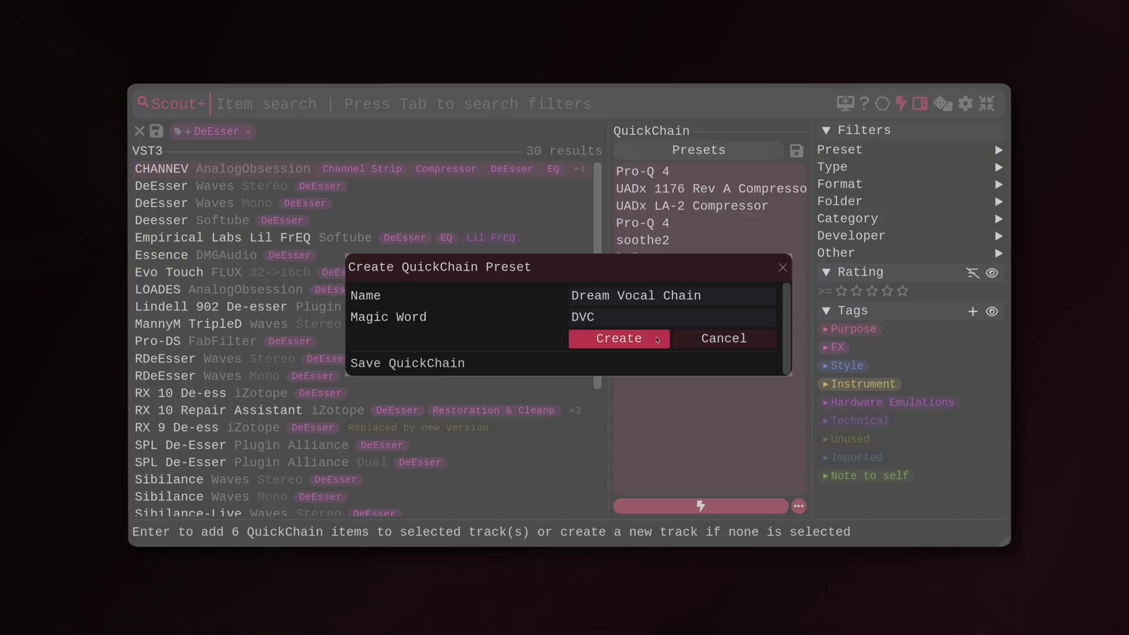
left_click(658, 340)
right_click(800, 166)
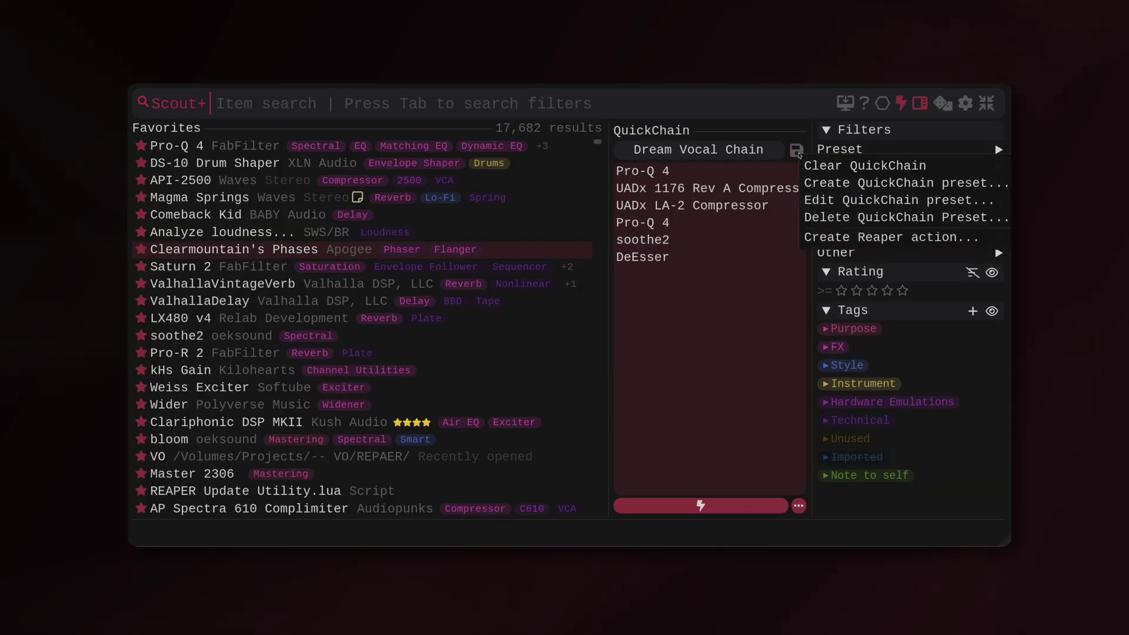
left_click(813, 166)
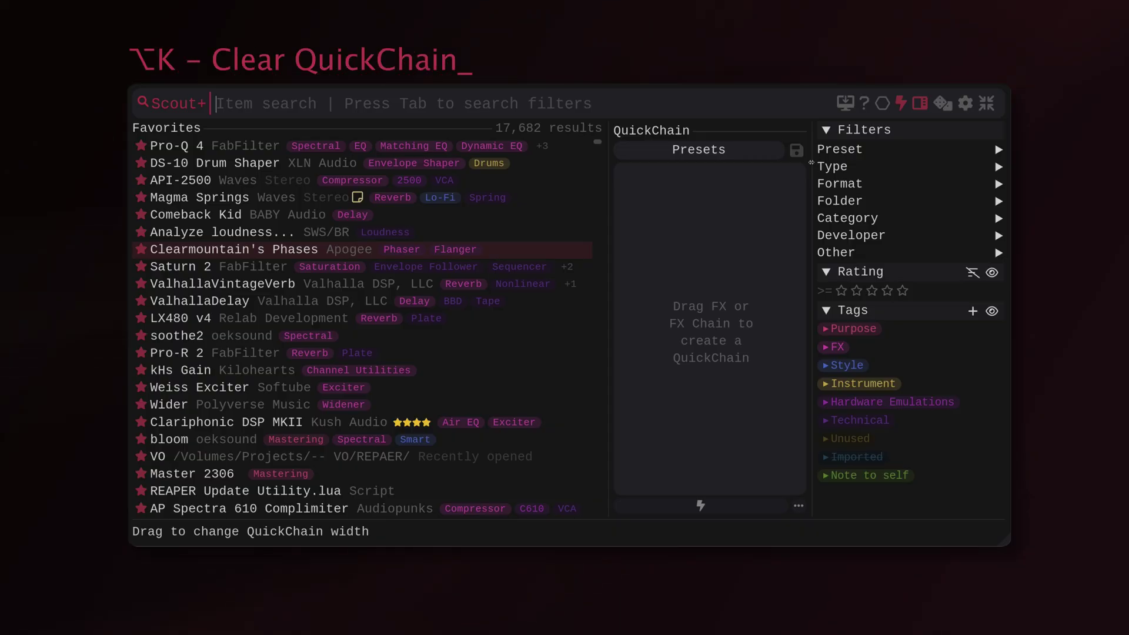
- Load the Dream Vocal Chain via 'dvc', then add LX480 v4 from the Plate tag
type("dvc")
key("Return")
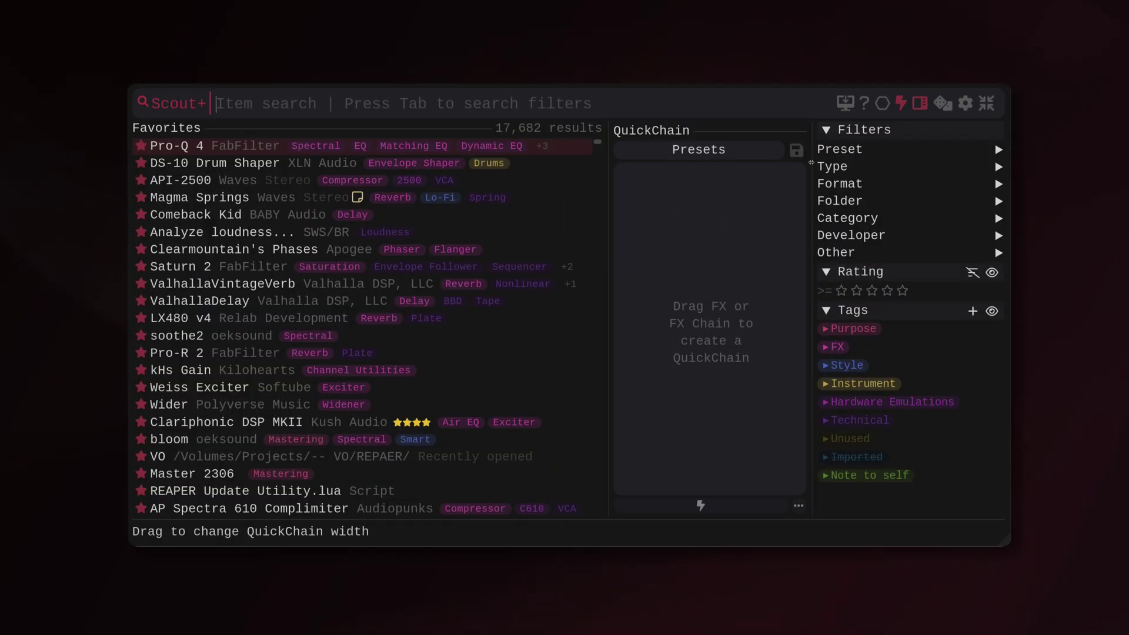
key("Down")
key("Down")
key("Down")
key("Down")
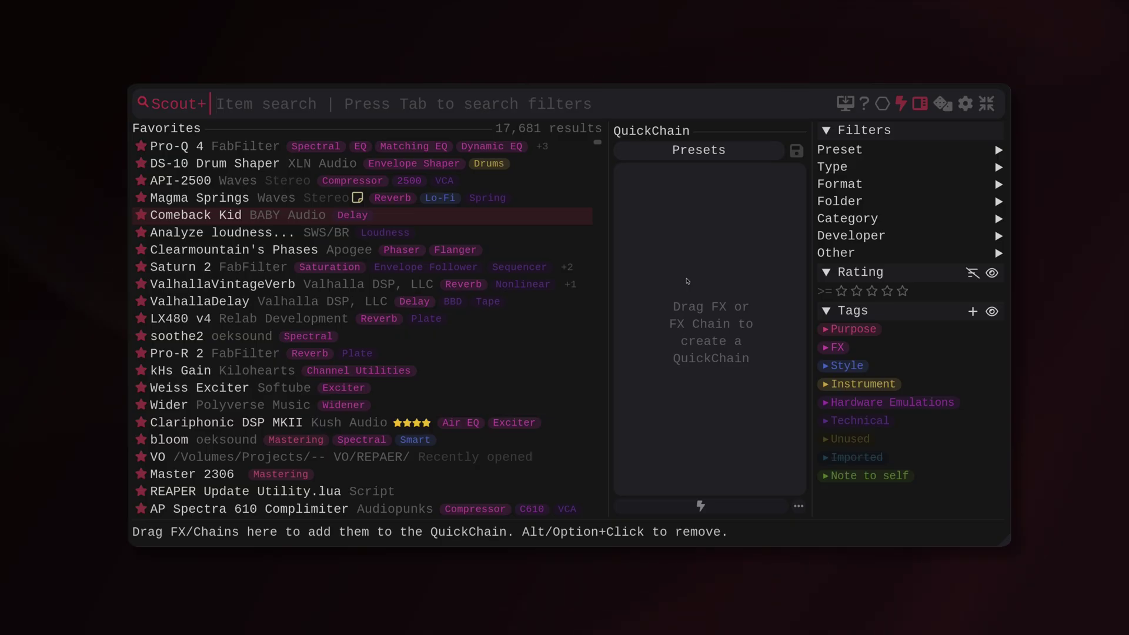
key("Tab")
type("plate")
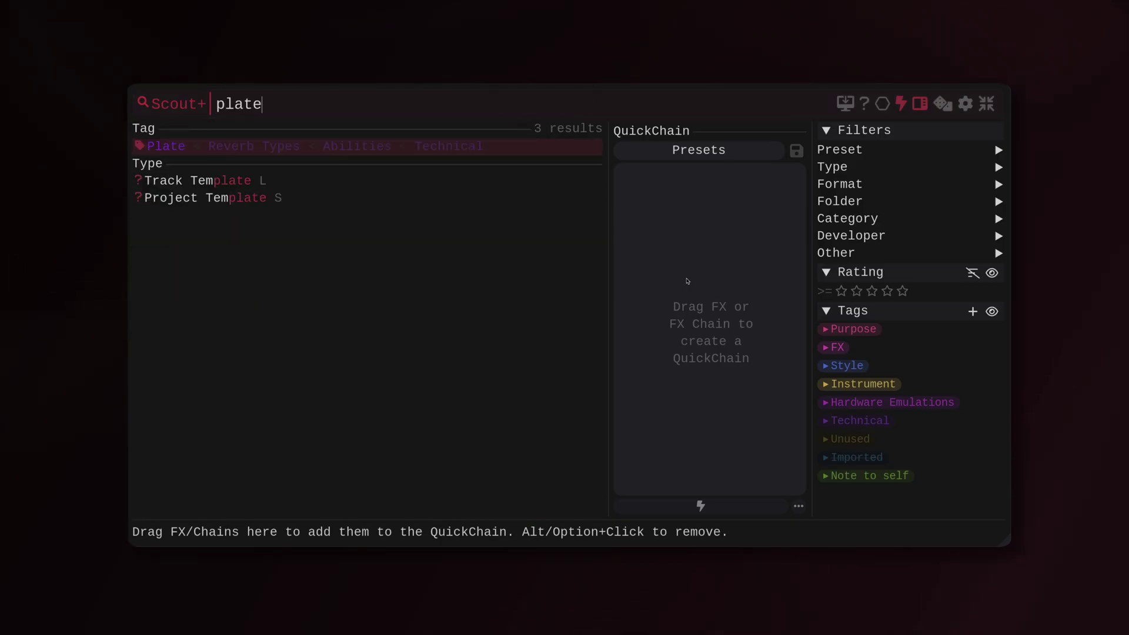
key("Return")
key("Down")
key("super+k")
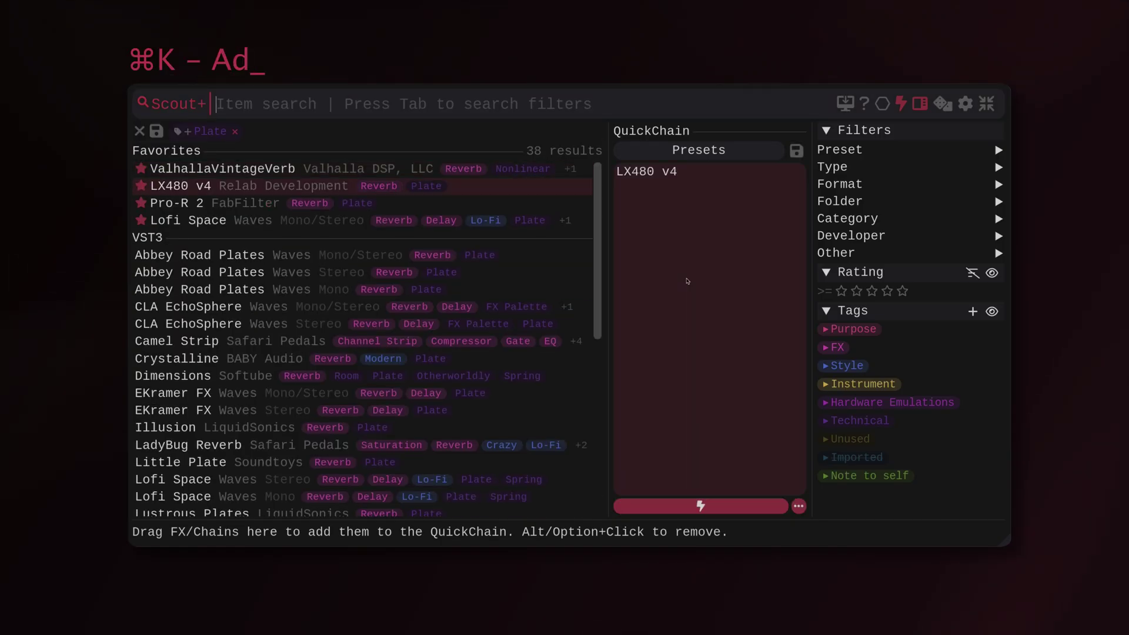
key("BackSpace")
- Add Magma Springs, Comeback Kid and ValhallaDelay using the Spring and Delay tags
key("Tab")
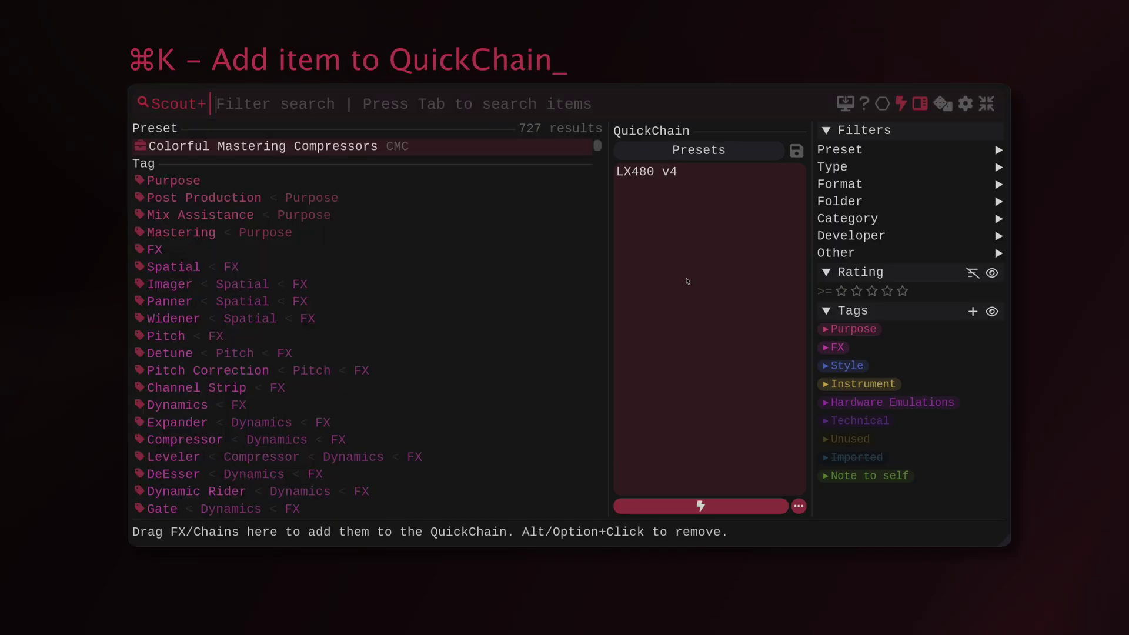
type("spring")
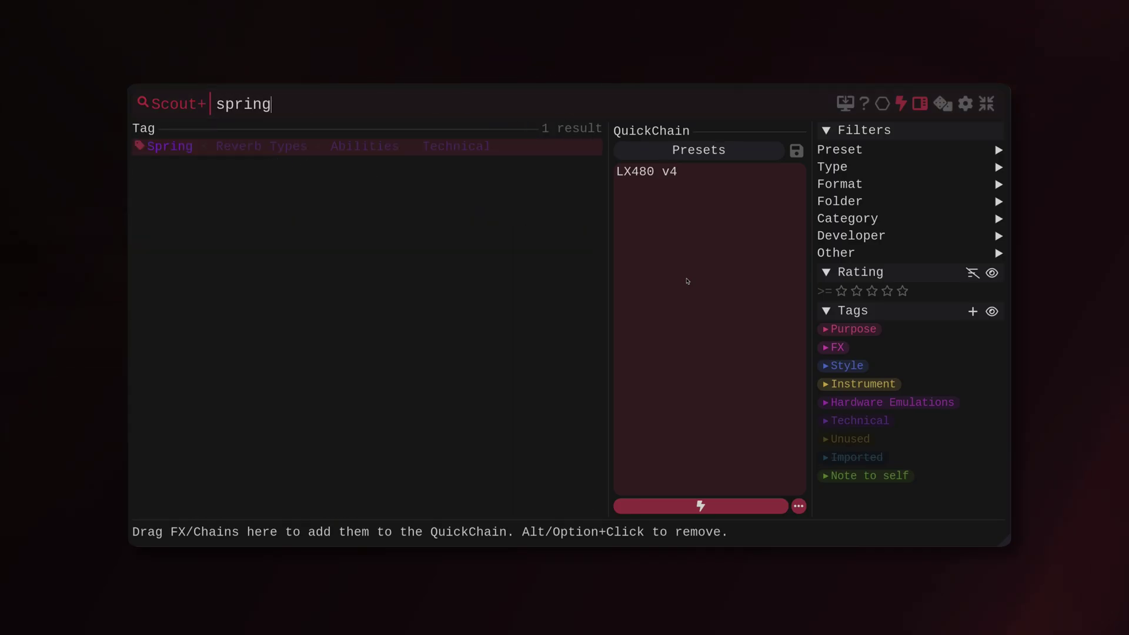
key("Return")
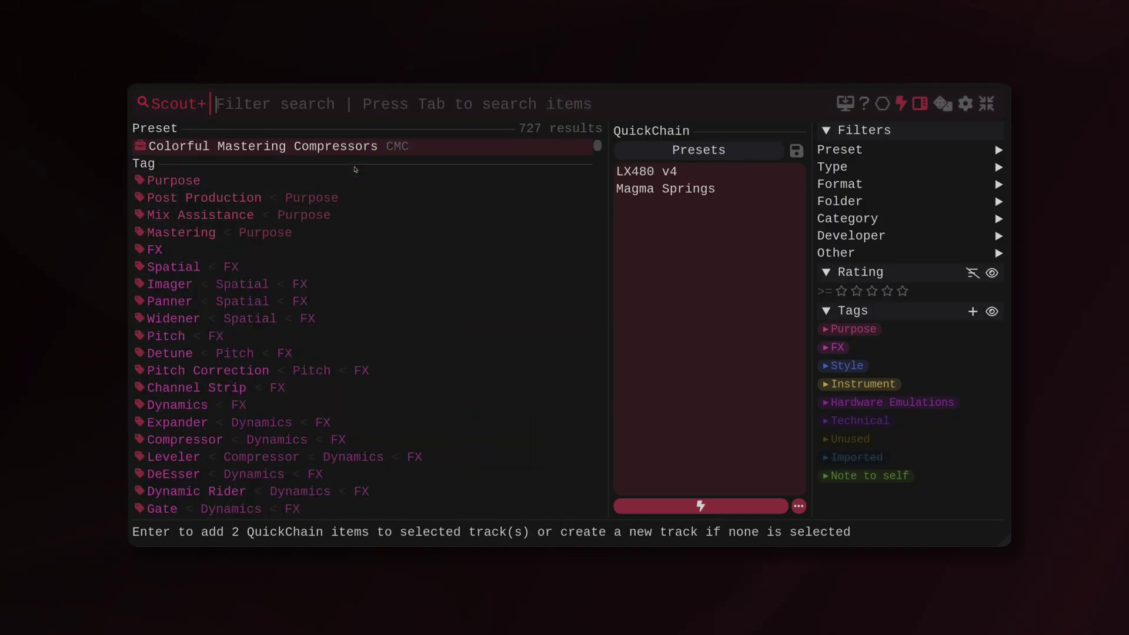
type("dela")
key("Return")
key("shift+Return")
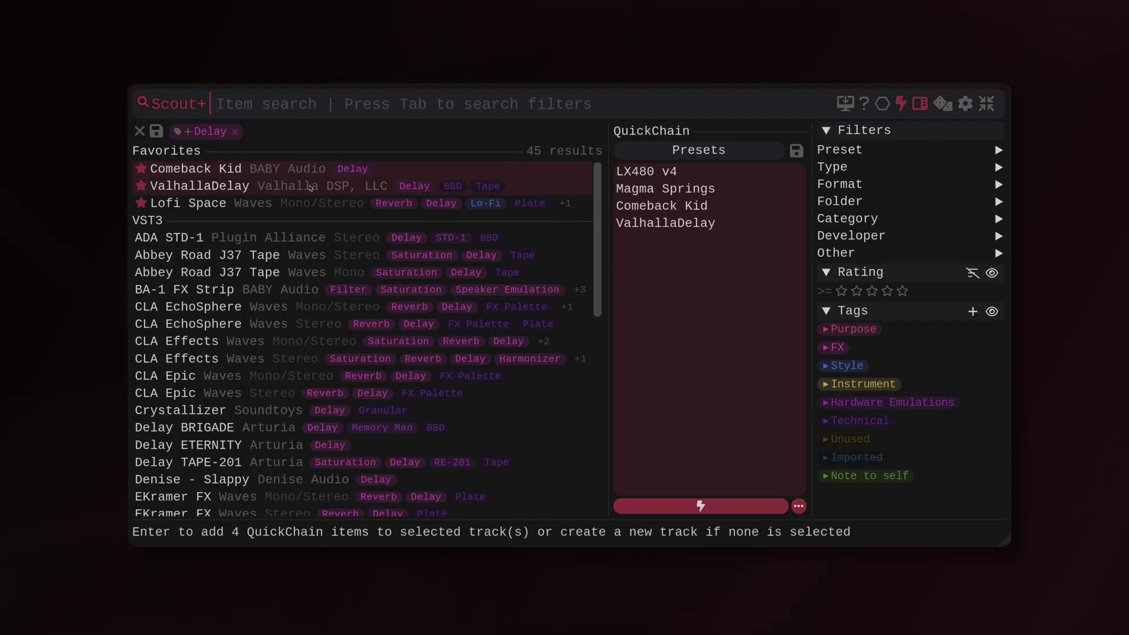
- Add H910 to the QuickChain via the Harmonizer tag
key("Tab")
type("harm")
key("Return")
key("Down")
key("shift+Return")
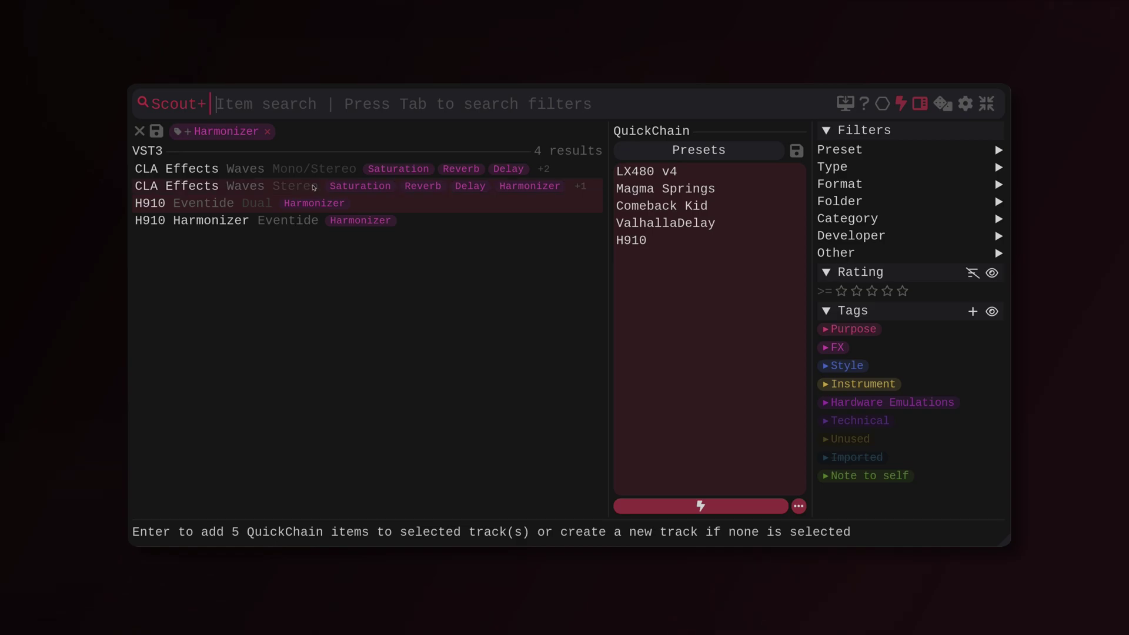
- Start exporting the QuickChain as a REAPER action with Action Type 'Send to 5 new tracks'
left_click(797, 152)
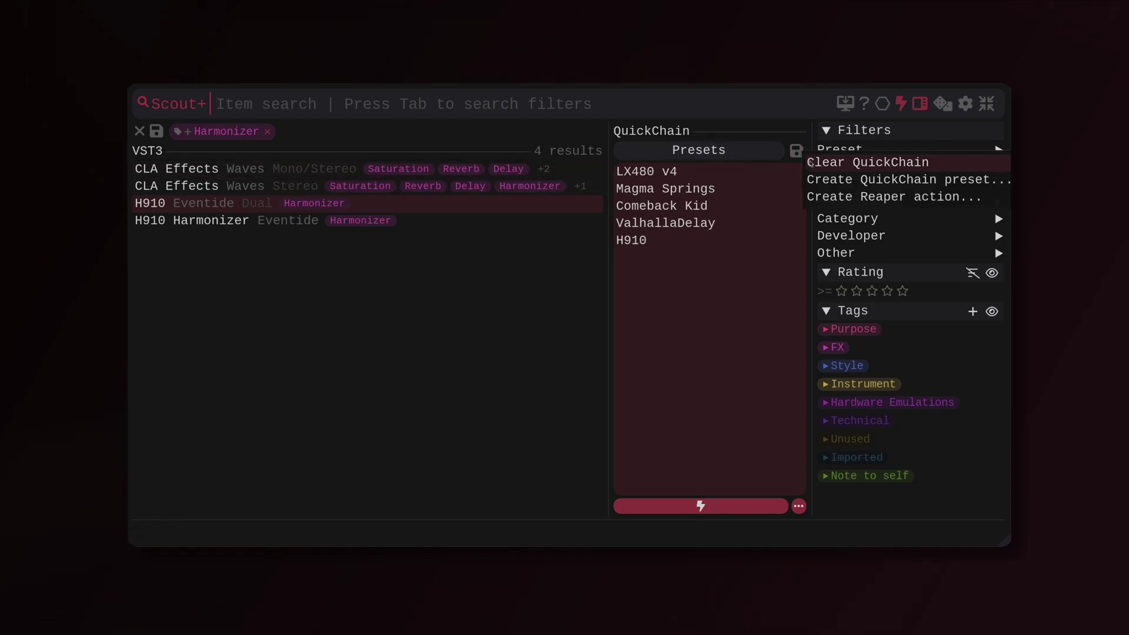
left_click(825, 201)
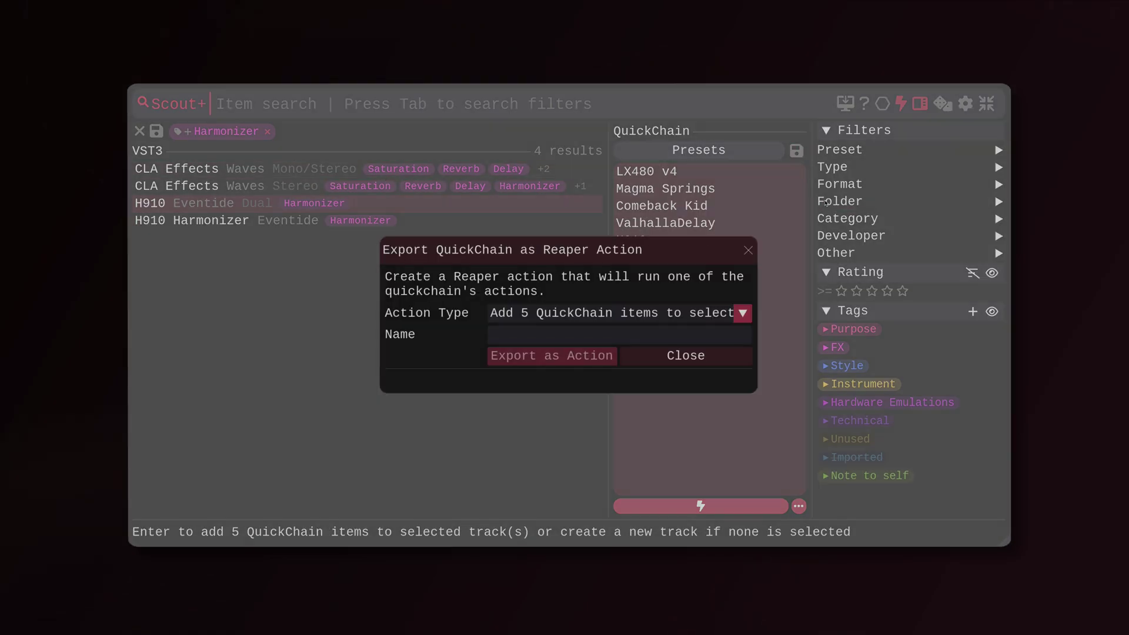
left_click(570, 312)
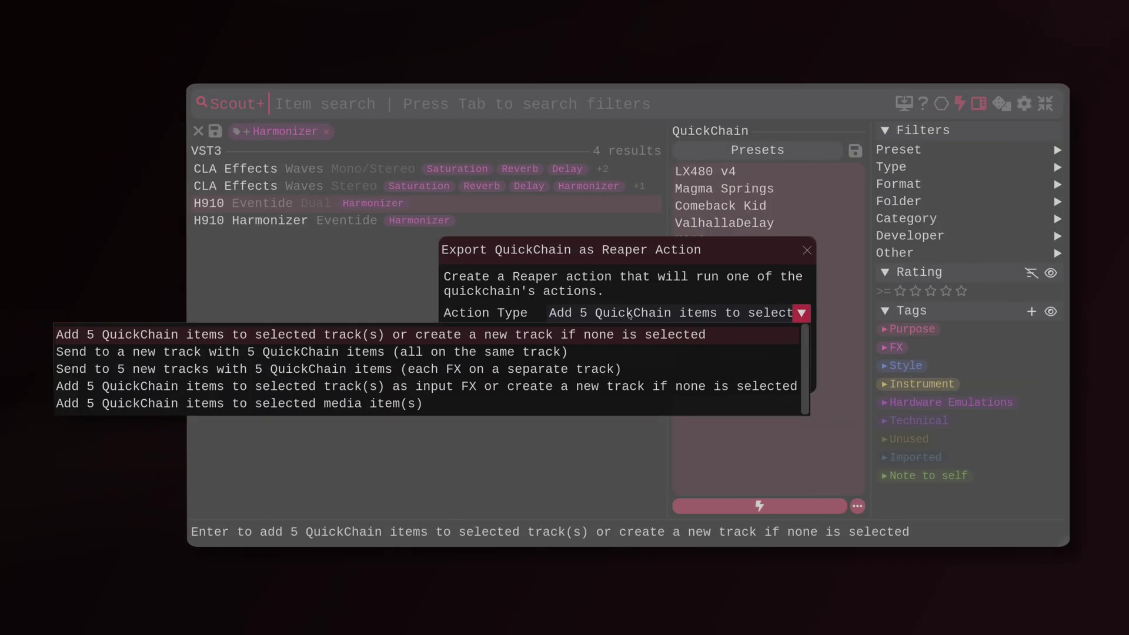
left_click(633, 369)
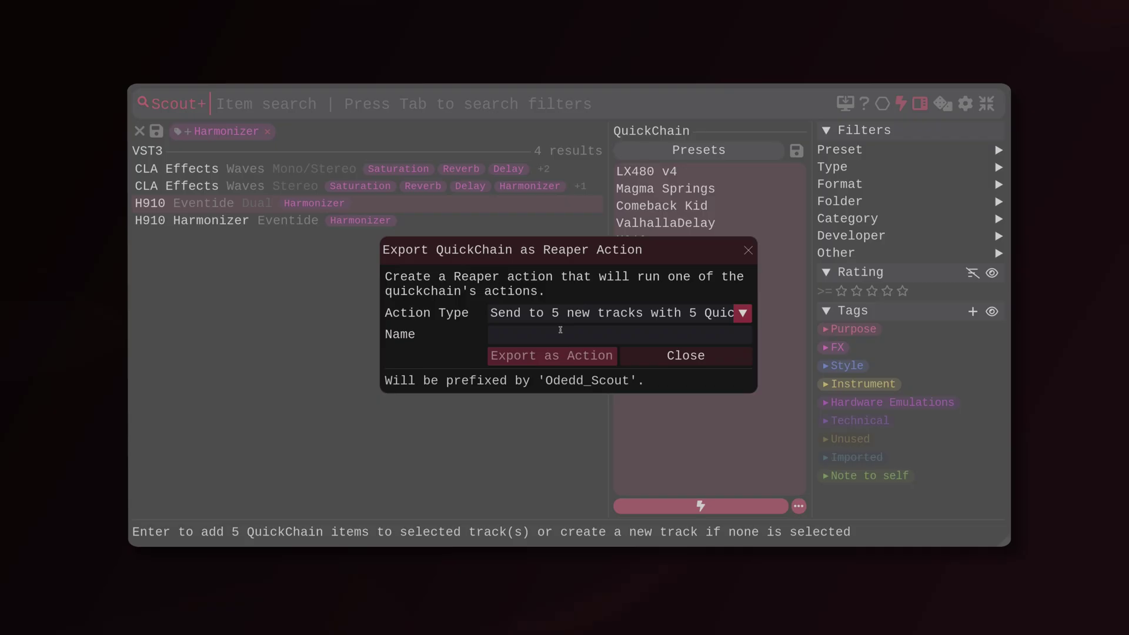
- Name the action 'FX Tracks Starter', export it, and find it in Actions by searching 'fx starter'
type("FX Trac")
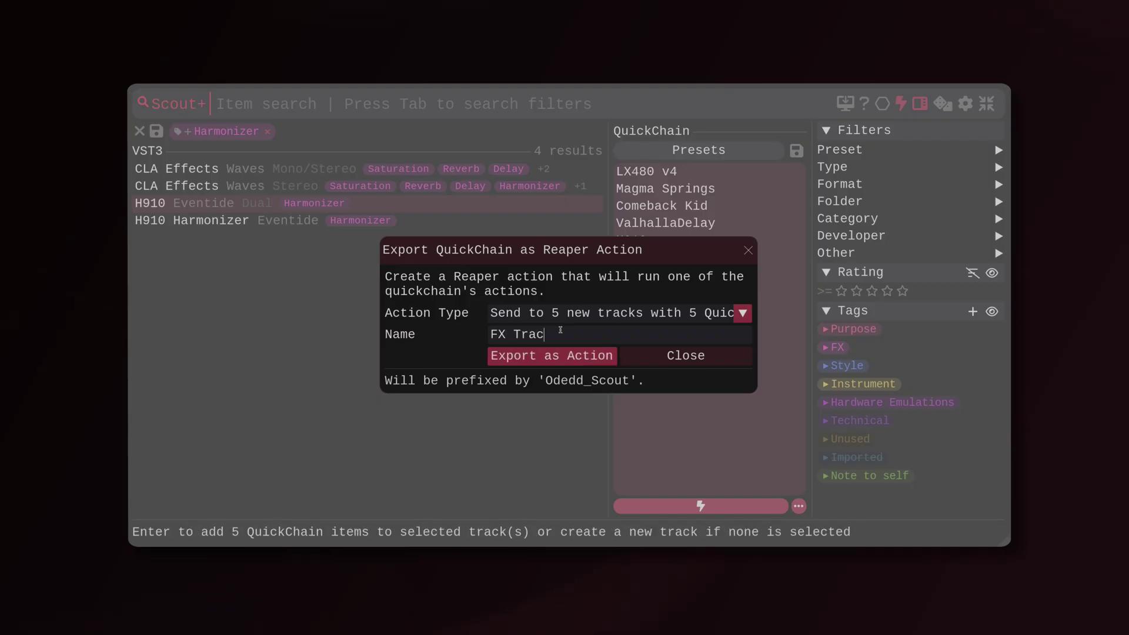
type("ks Starter")
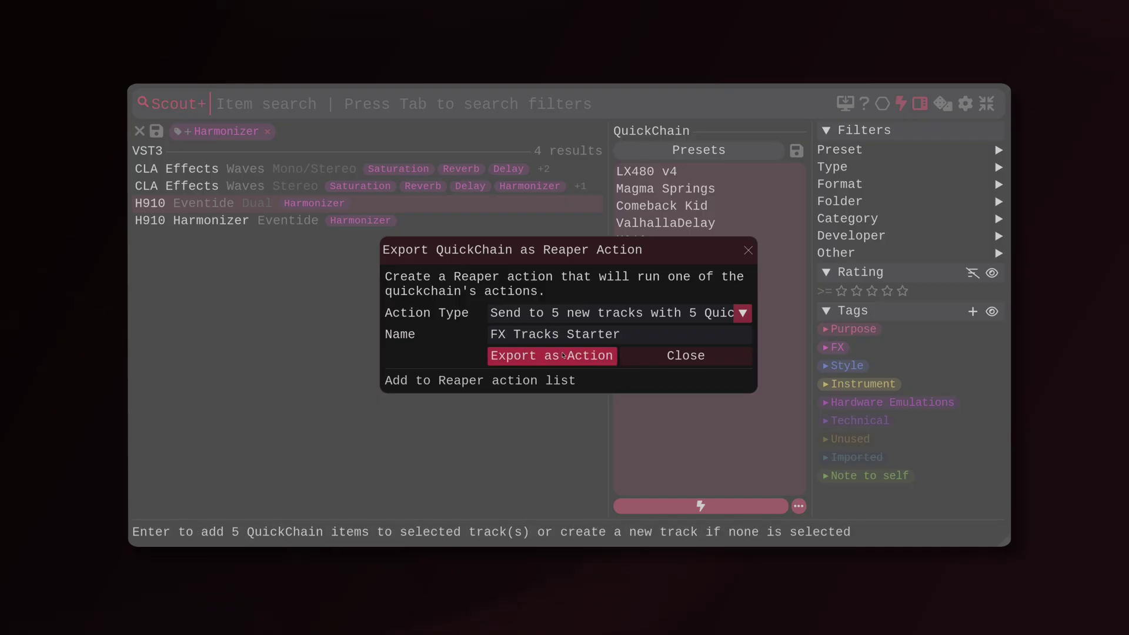
left_click(564, 356)
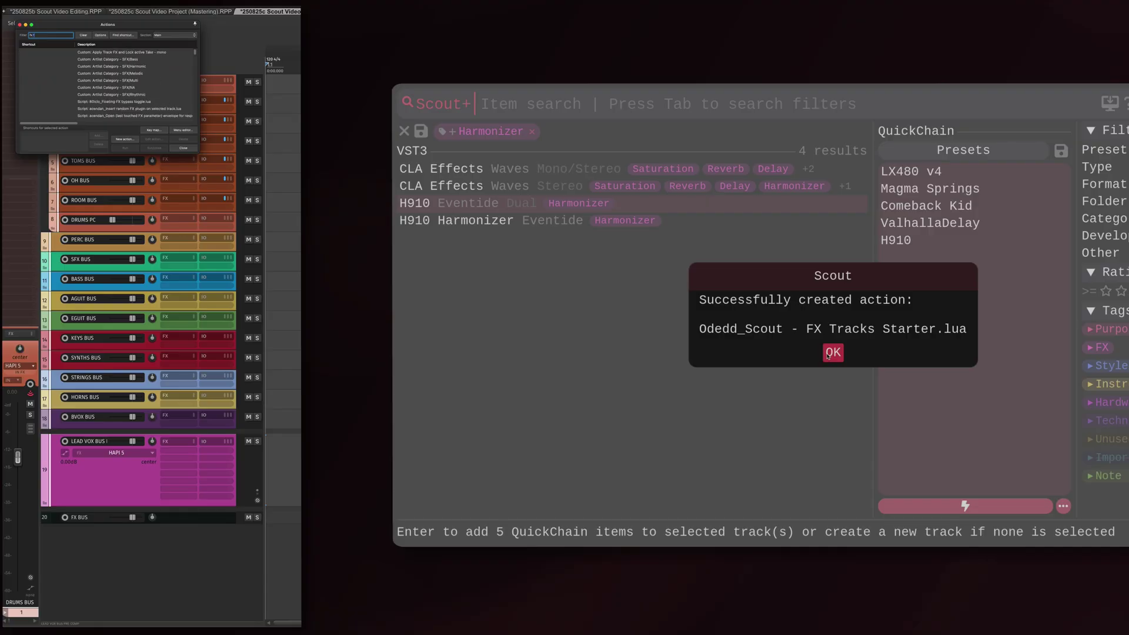
type("fx starter")
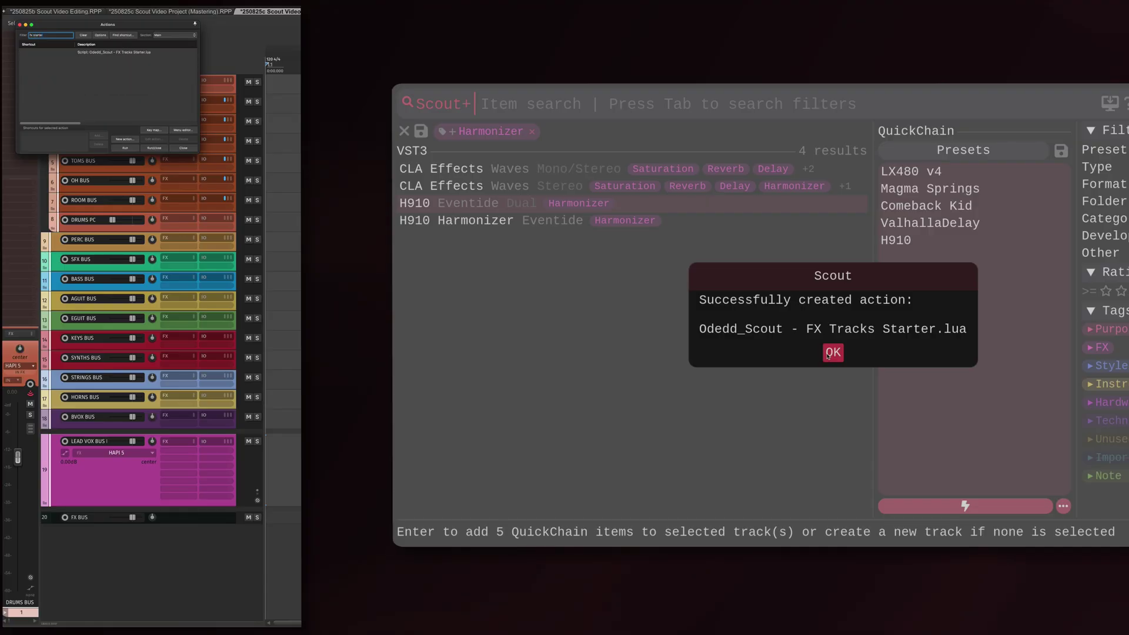
left_click(92, 53)
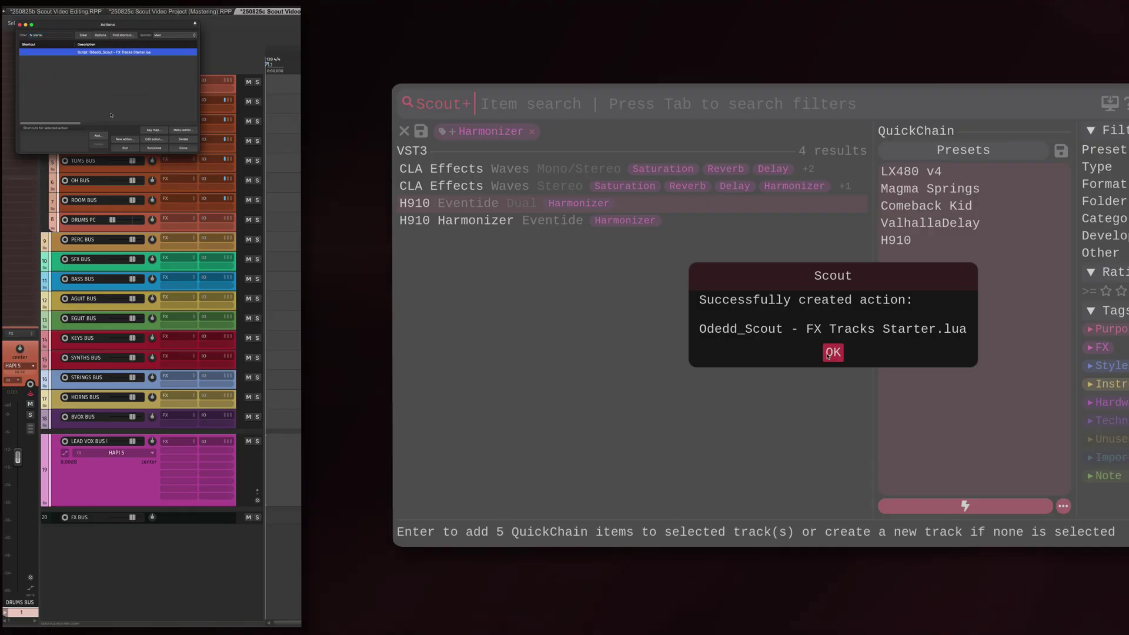
- Run the FX Tracks Starter script to add five FX tracks, then select SFX BUS to close plugin windows
left_click(127, 149)
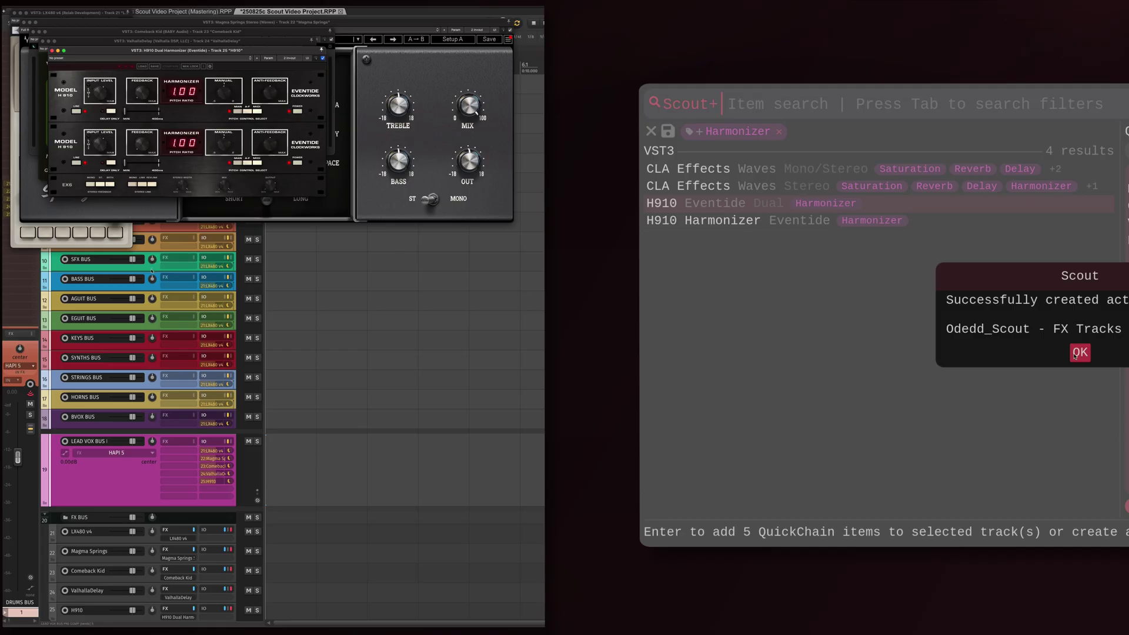
left_click(151, 270)
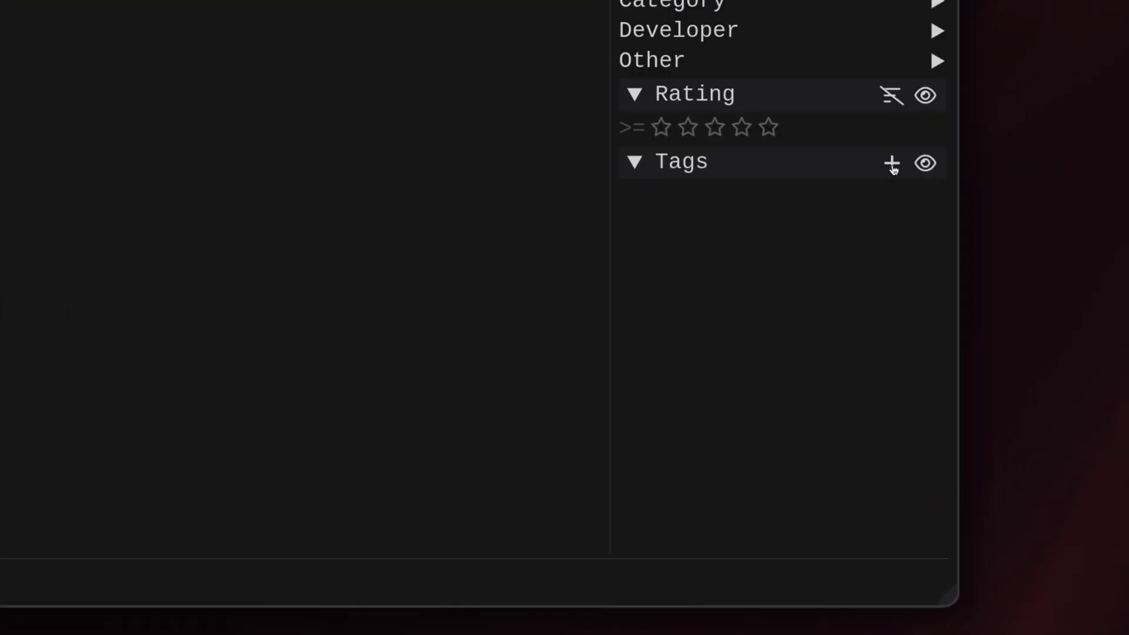
- Add a tag named Dynamics from the Tags panel and give it a magenta swatch colour
left_click(891, 164)
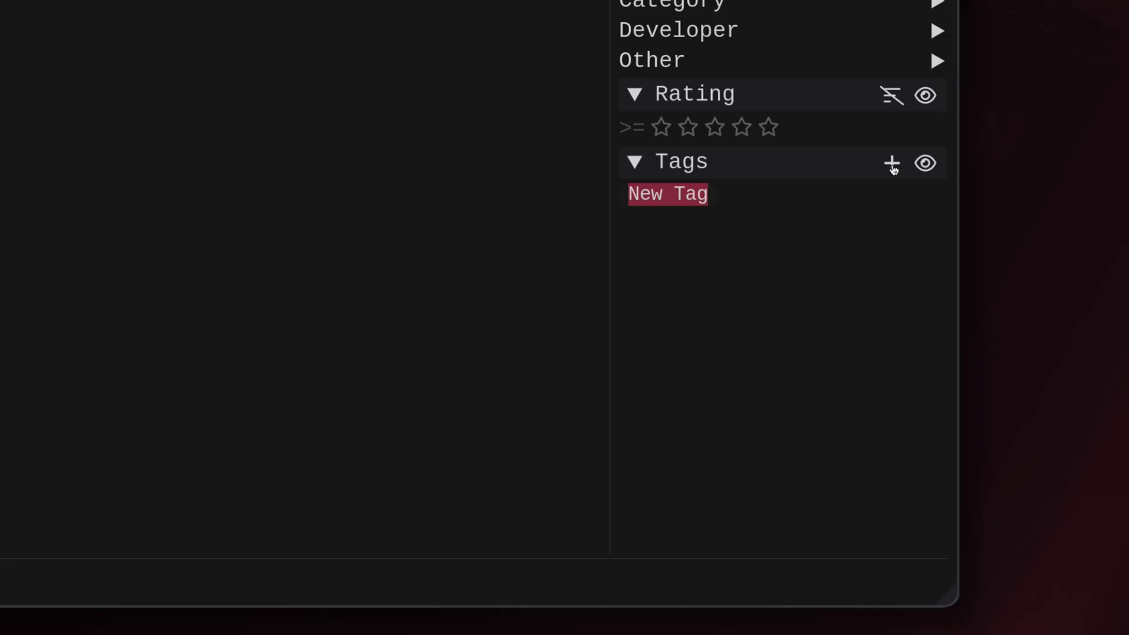
type("Dynamics")
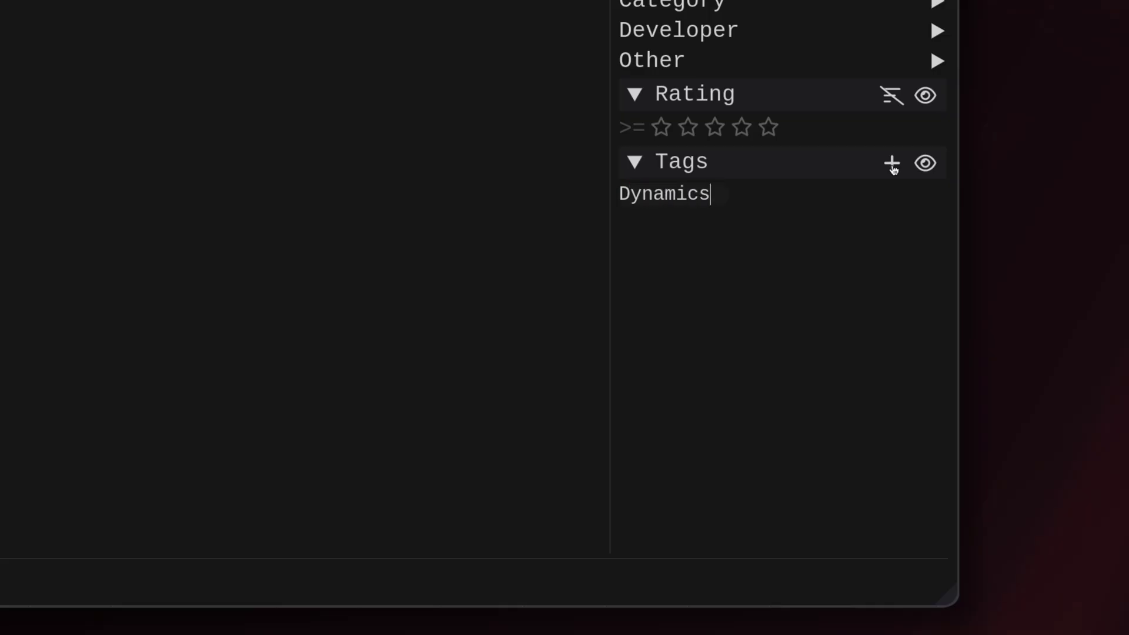
key("Return")
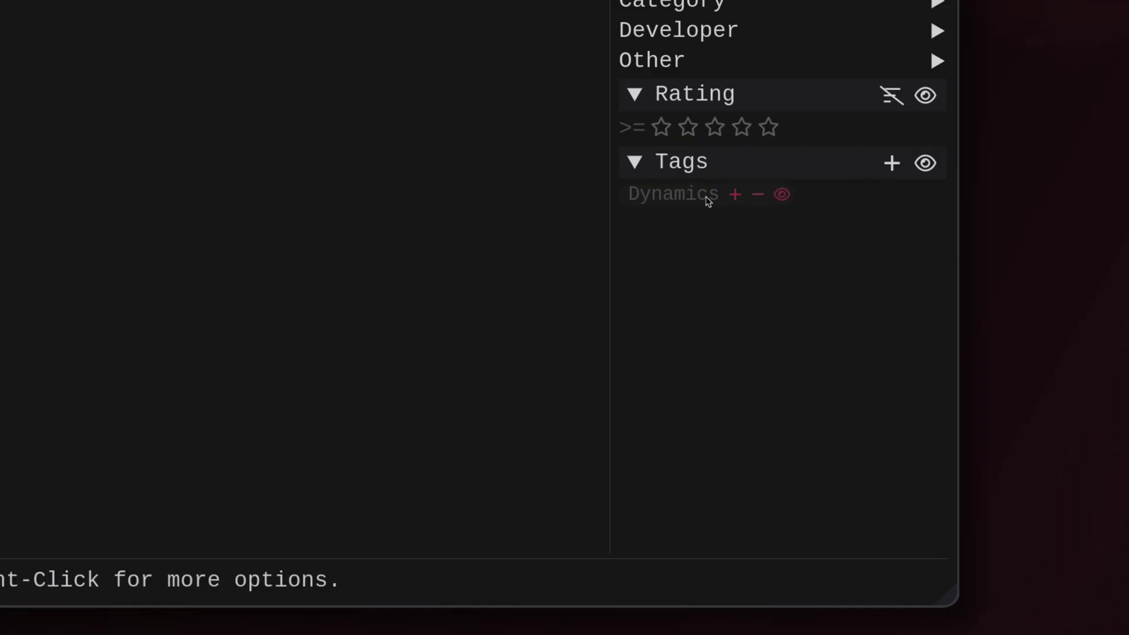
right_click(685, 196)
mouse_move(756, 272)
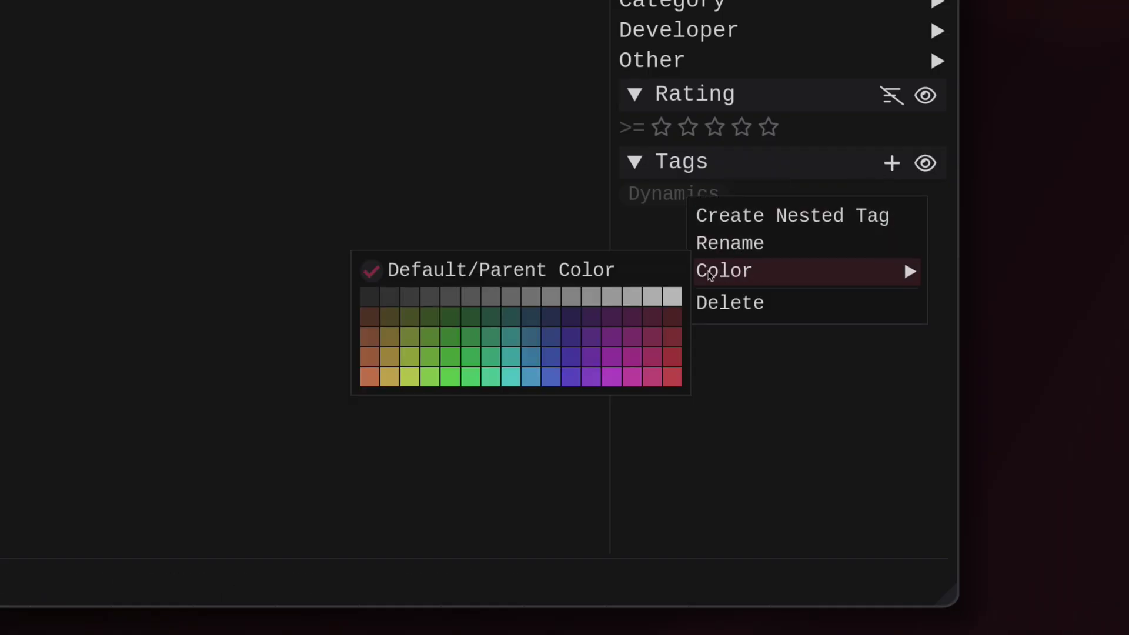
left_click(633, 377)
- Search 1176 and tag the three VST3 1176 plugins with Dynamics
left_click(720, 392)
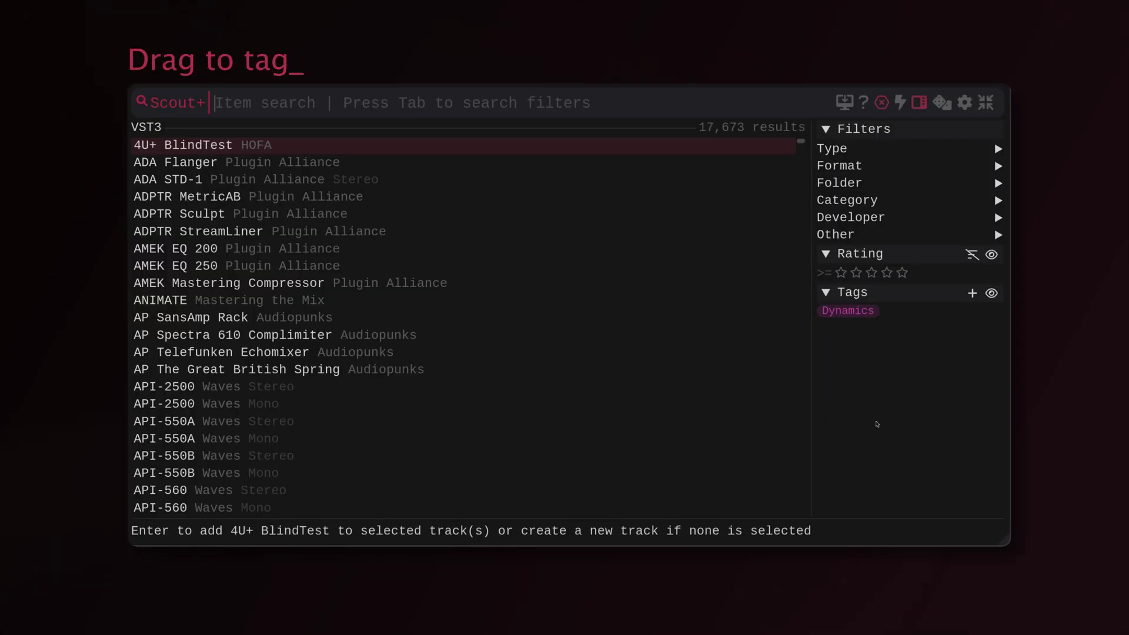
type("1176")
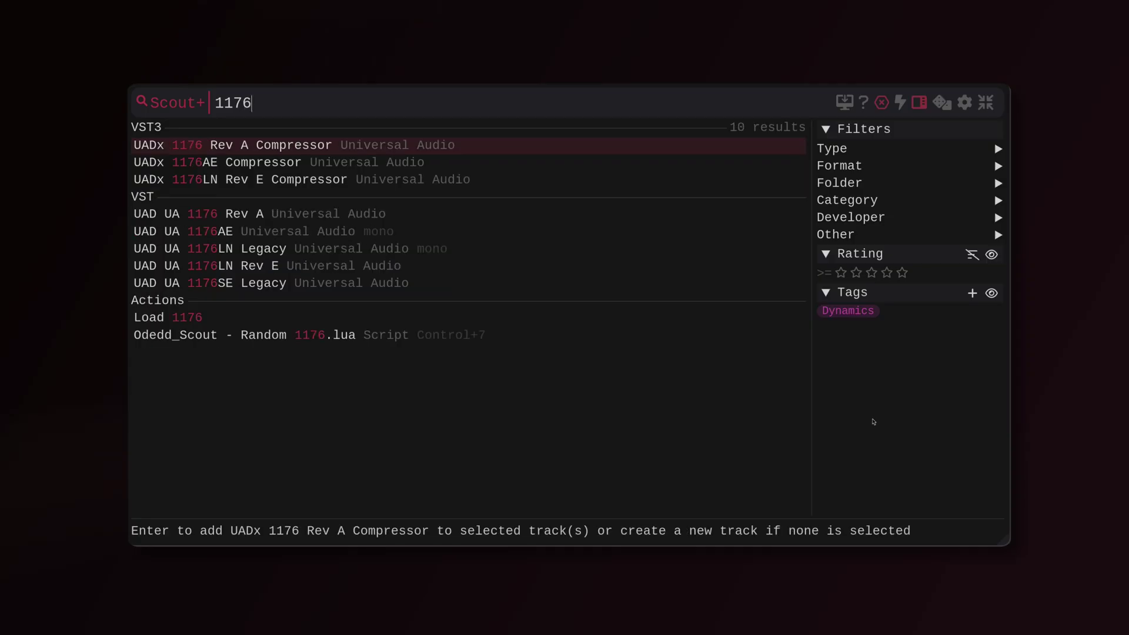
left_click_drag(479, 149, 830, 313)
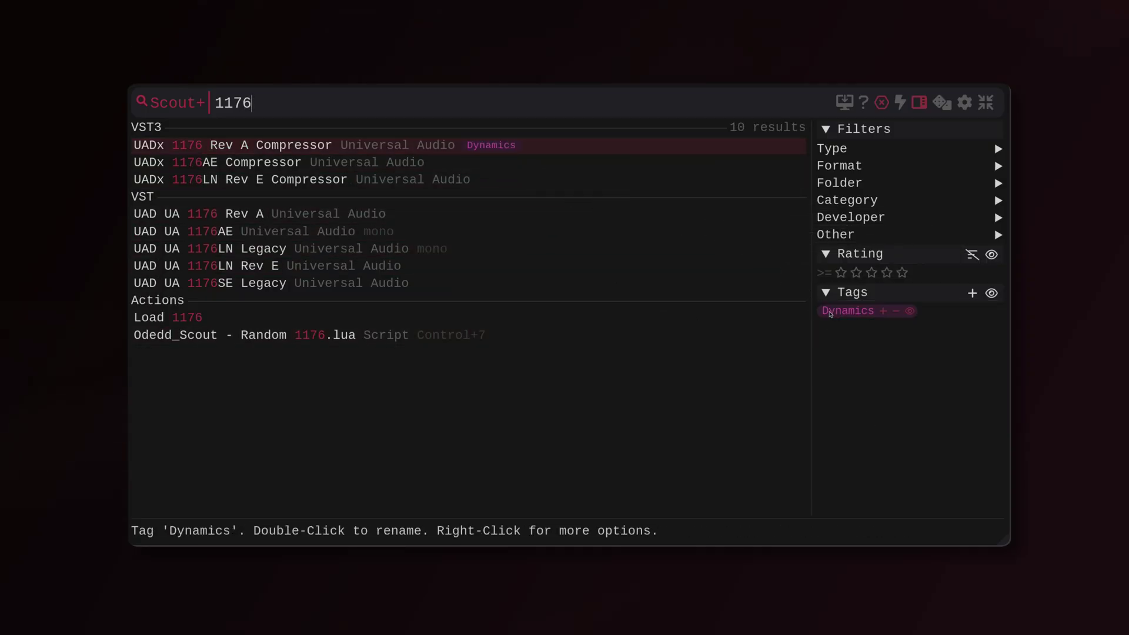
left_click(557, 178, "shift")
left_click_drag(556, 167, 850, 311)
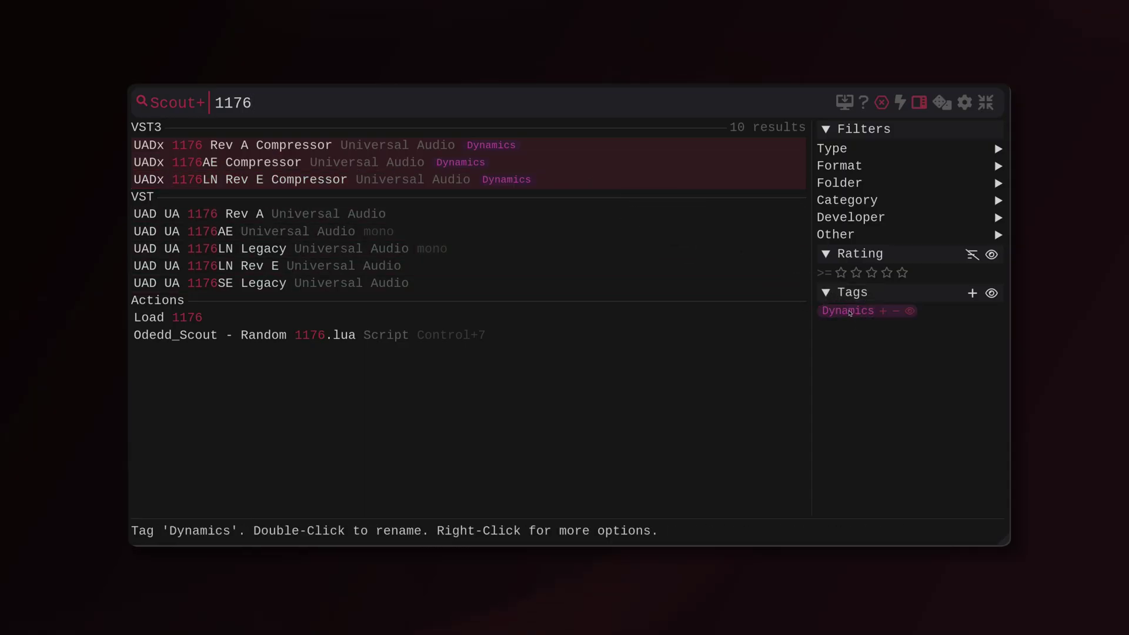
- Apply Dynamics to the five VST 1176 plugins, then select all eight 1176 results
left_click(617, 214)
left_click(612, 284, "shift")
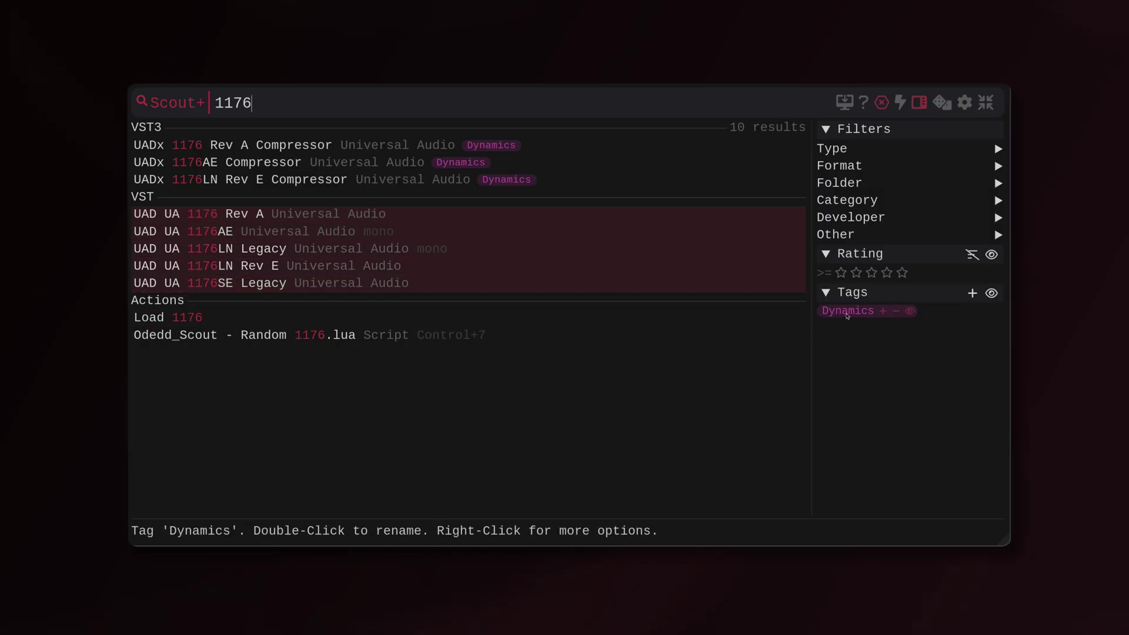
left_click_drag(848, 310, 690, 262)
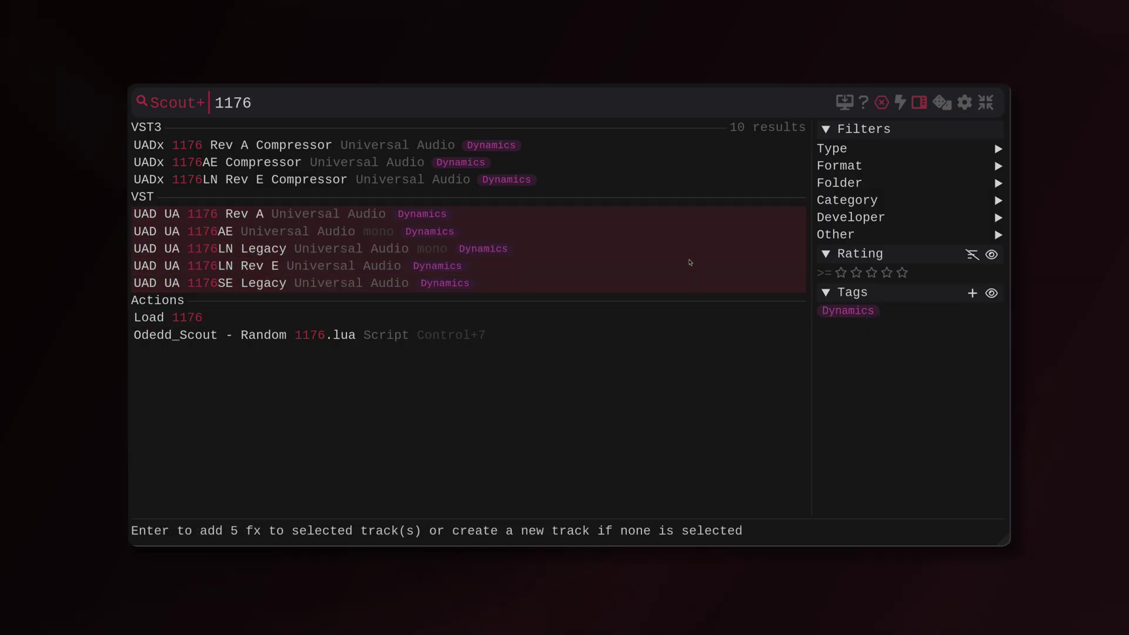
left_click(643, 151)
left_click(633, 284, "shift")
- Create a Compressor tag nested under Dynamics
mouse_move(841, 315)
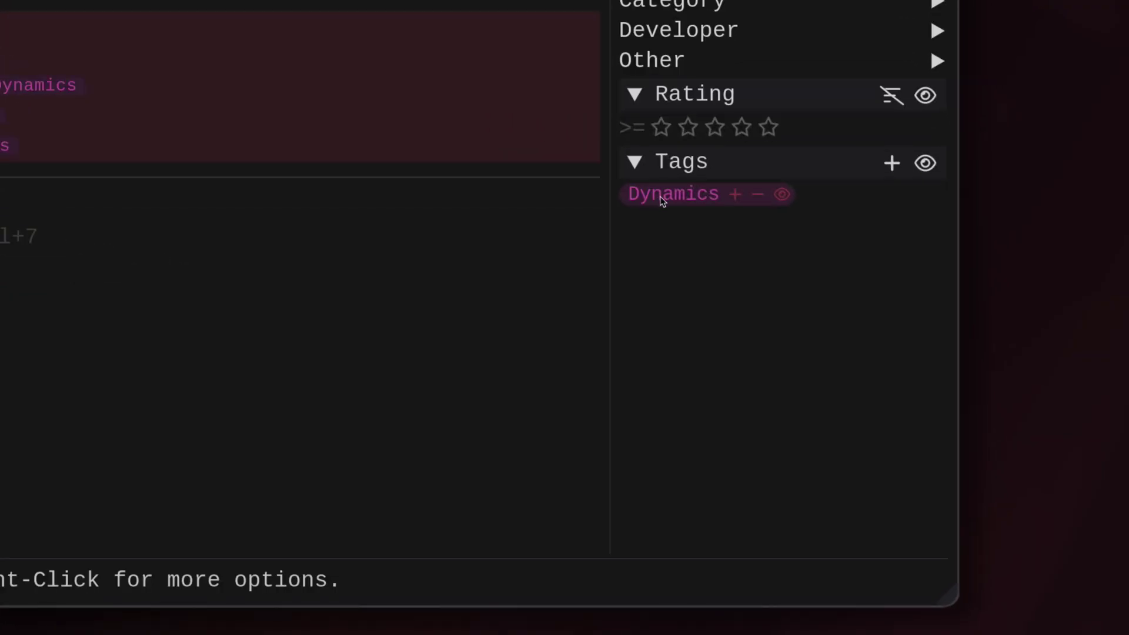
right_click(661, 201)
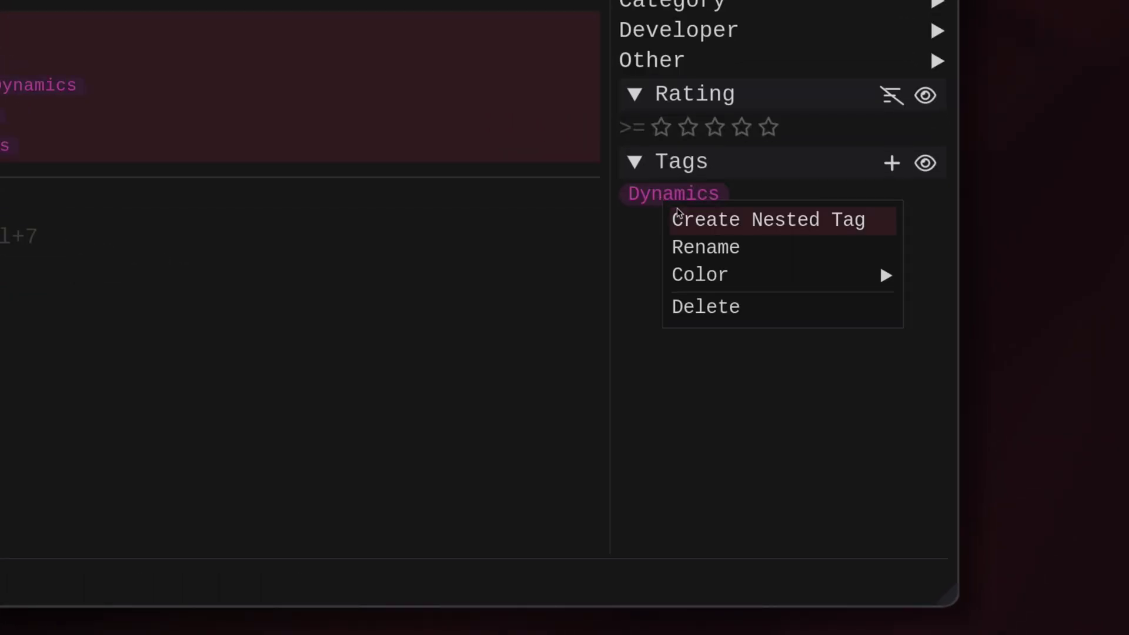
left_click(681, 218)
type("Comp")
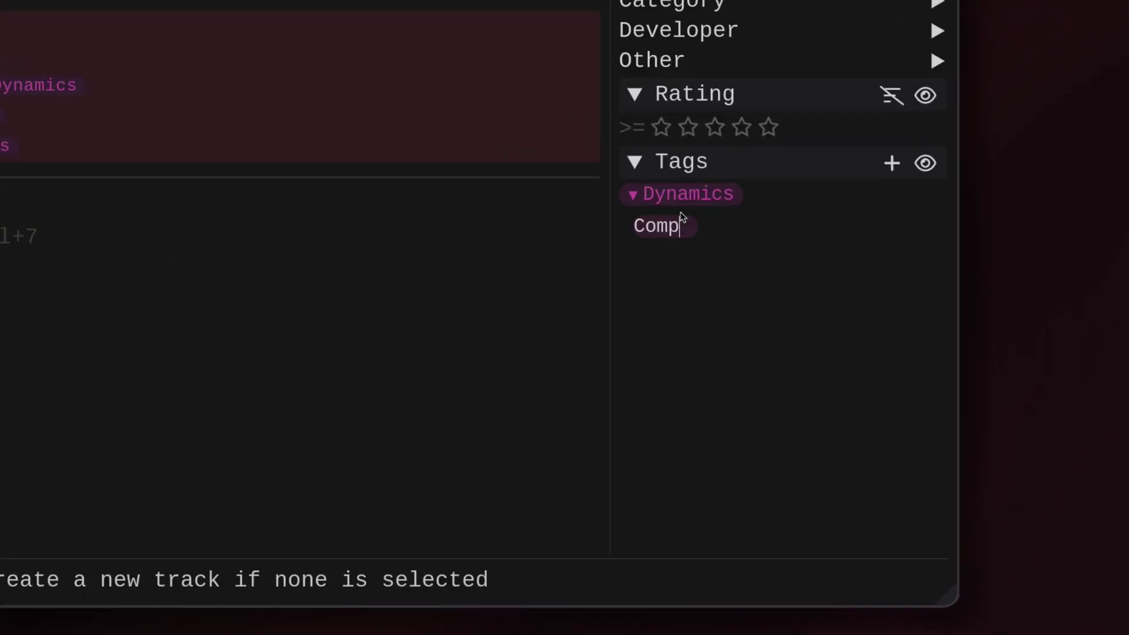
type("ressor")
key("Return")
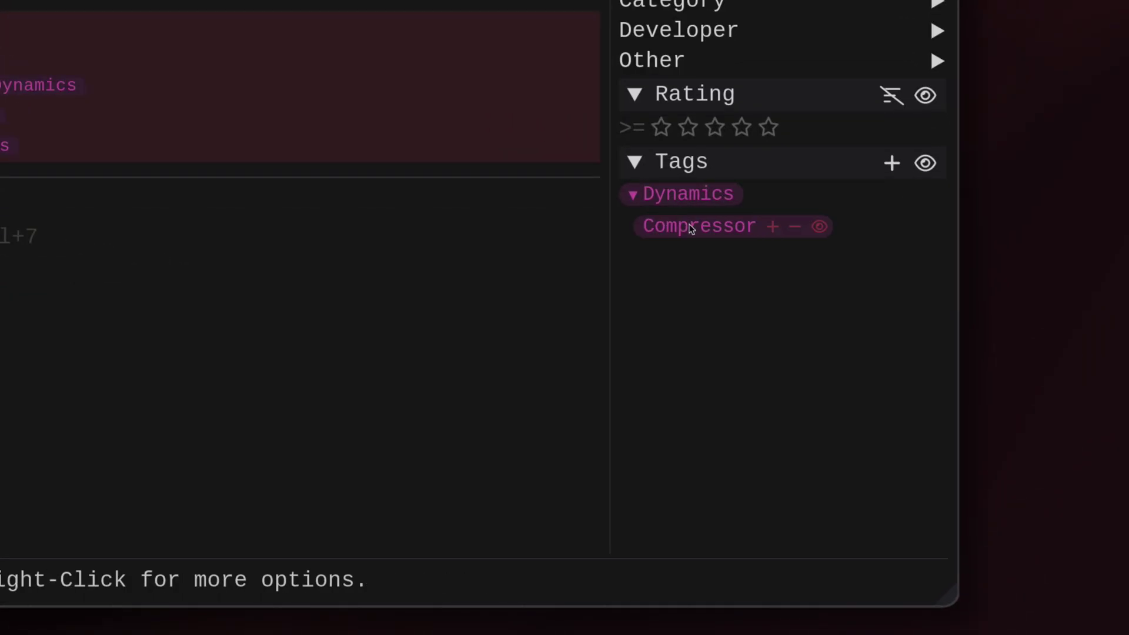
- Create a FET tag nested under Compressor
right_click(694, 229)
left_click(708, 244)
type("FET")
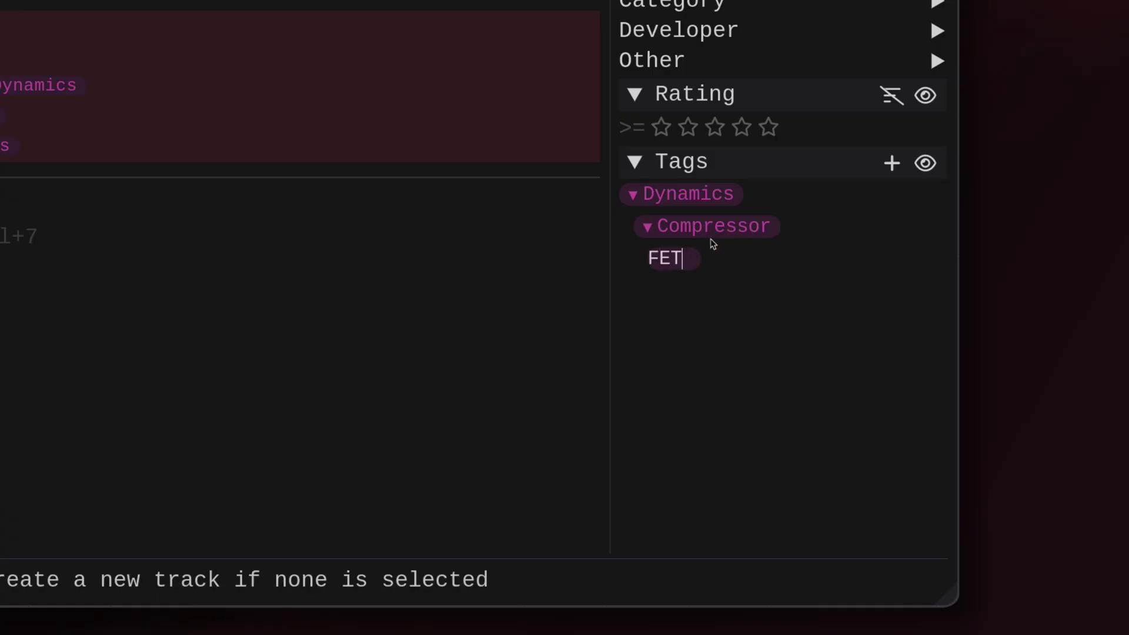
key("Return")
- Tag the eight 1176 plugins FET, try combined Dynamics/Compressor/FET filters, then filter by FET alone
left_click_drag(701, 248, 466, 87)
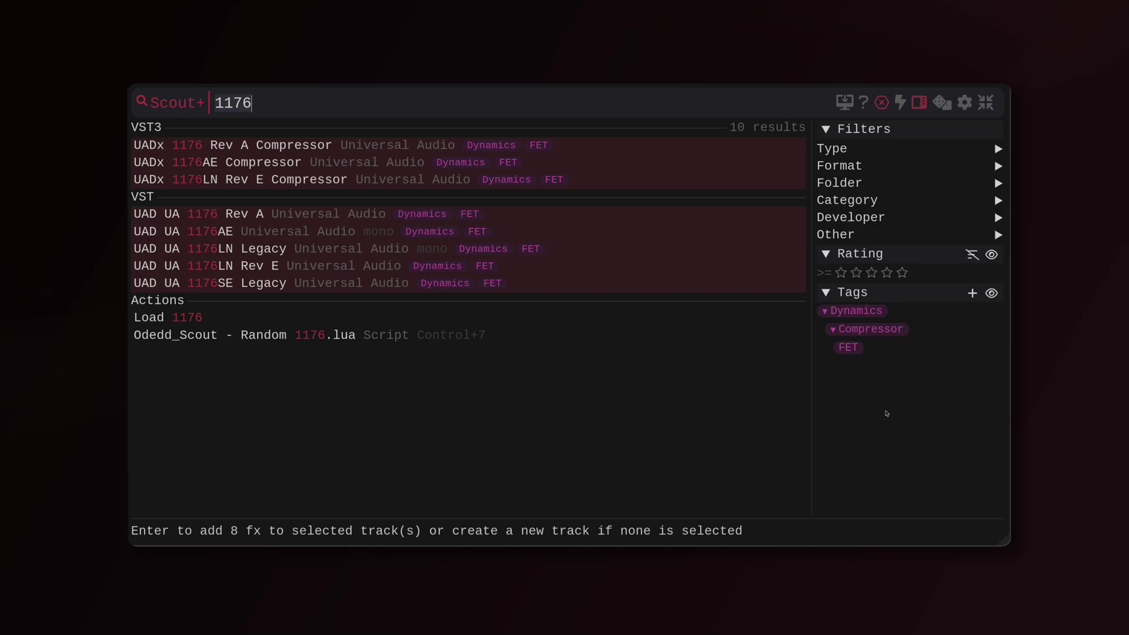
left_click(891, 311)
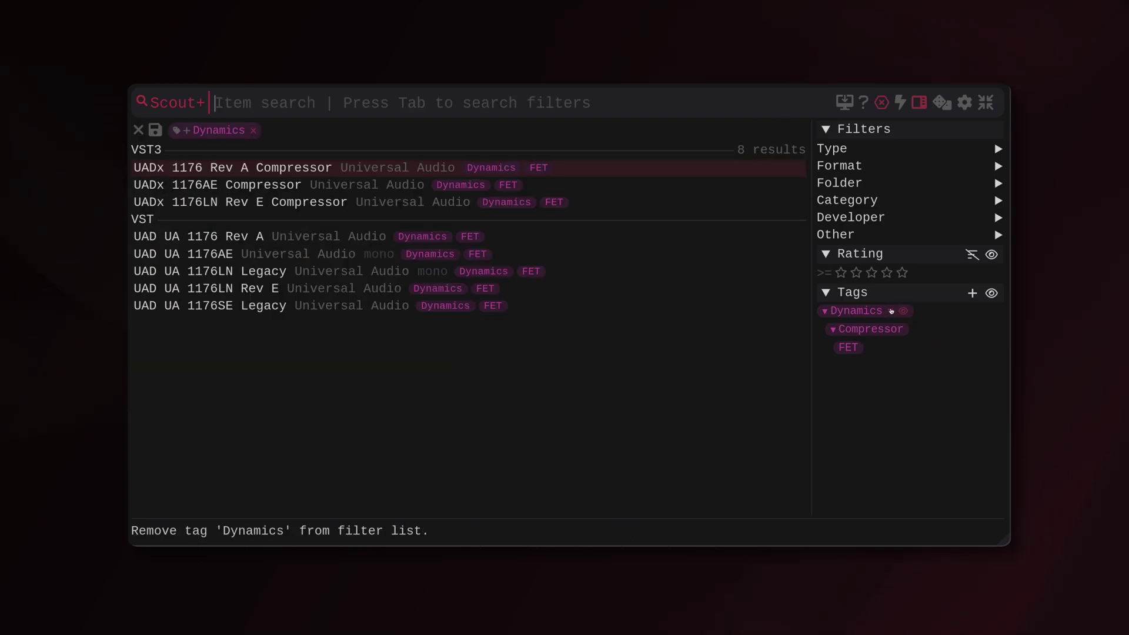
left_click(914, 330)
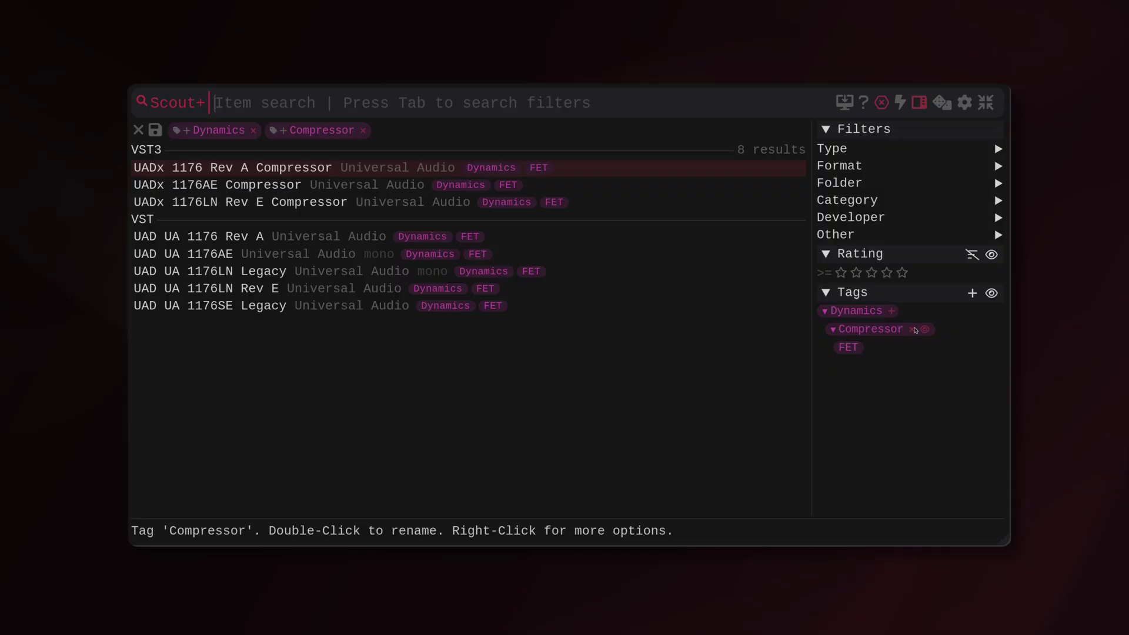
left_click(869, 348)
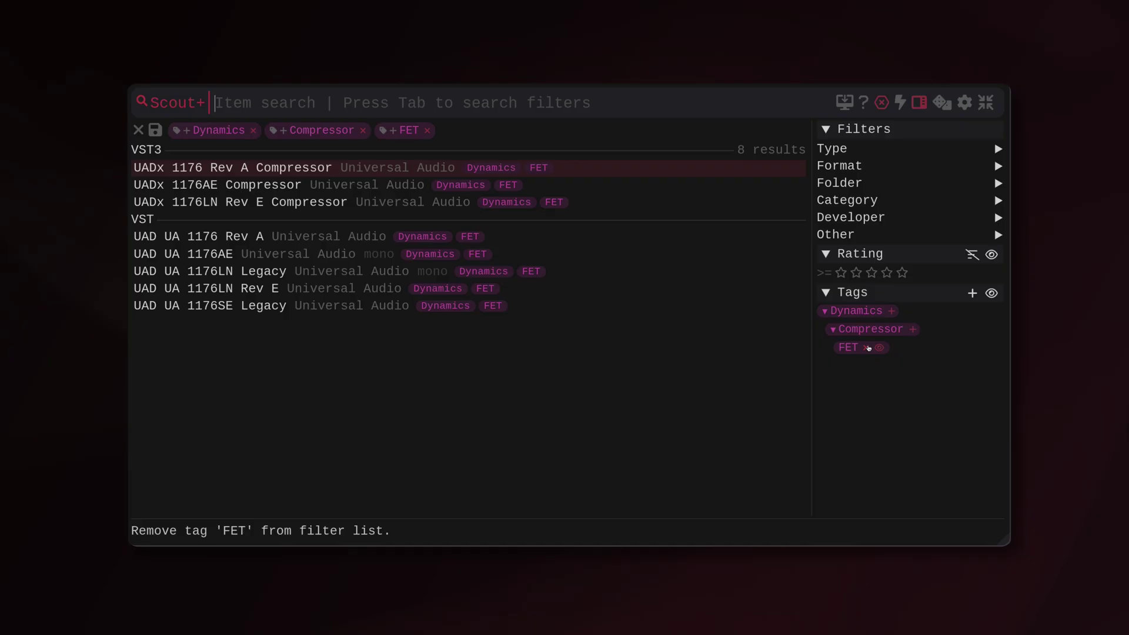
left_click(138, 130)
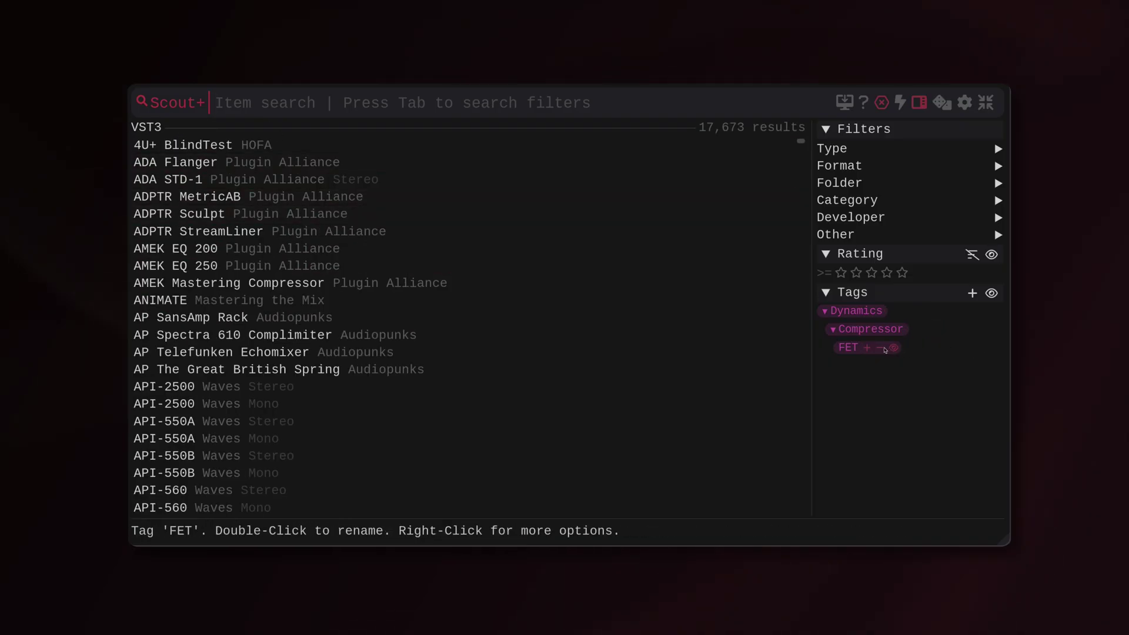
left_click(868, 348)
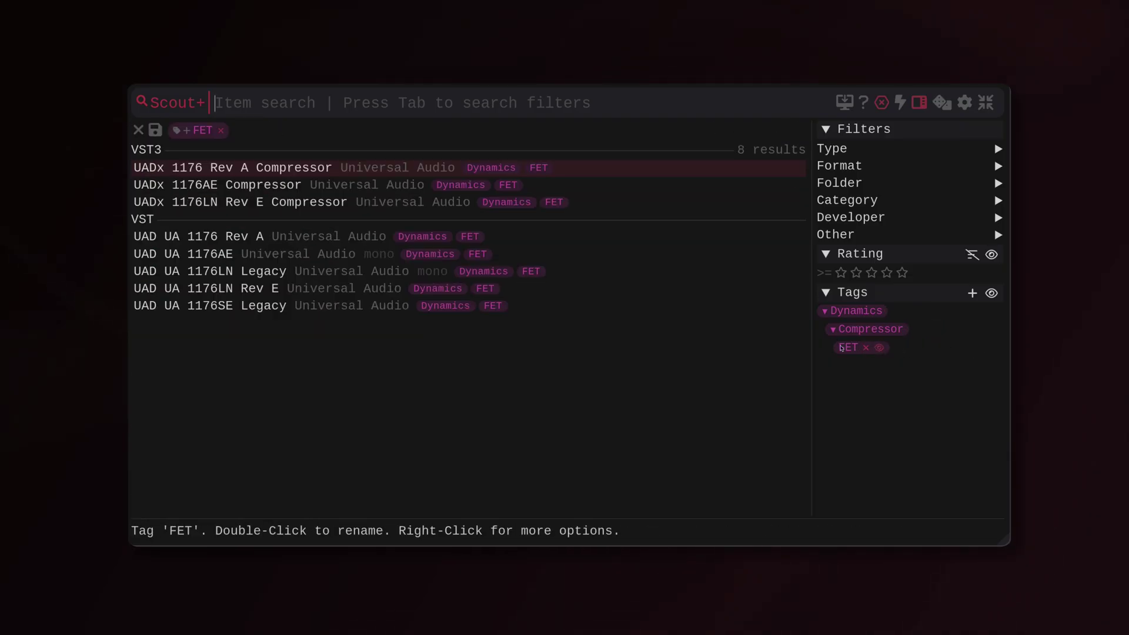
- Option-drag the eight 1176 plugins onto Dynamics to remove that tag, then reselect all eight
left_click(632, 313, "shift")
left_click_drag(620, 292, 846, 310)
key("alt")
left_click(474, 170)
left_click(474, 170, "alt")
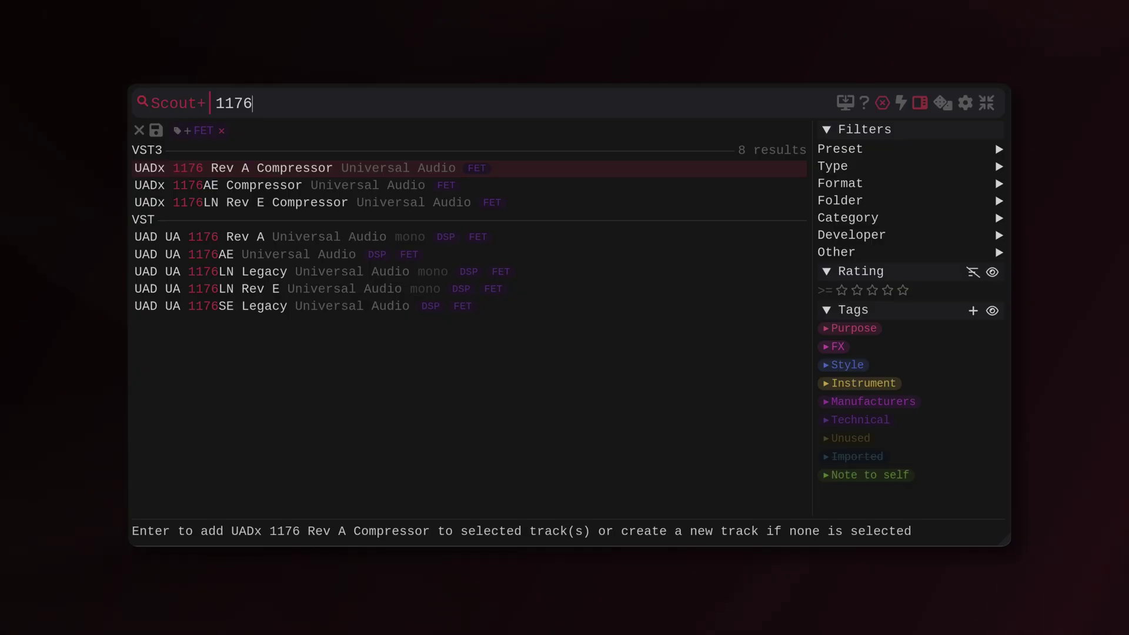
left_click(235, 306, "shift")
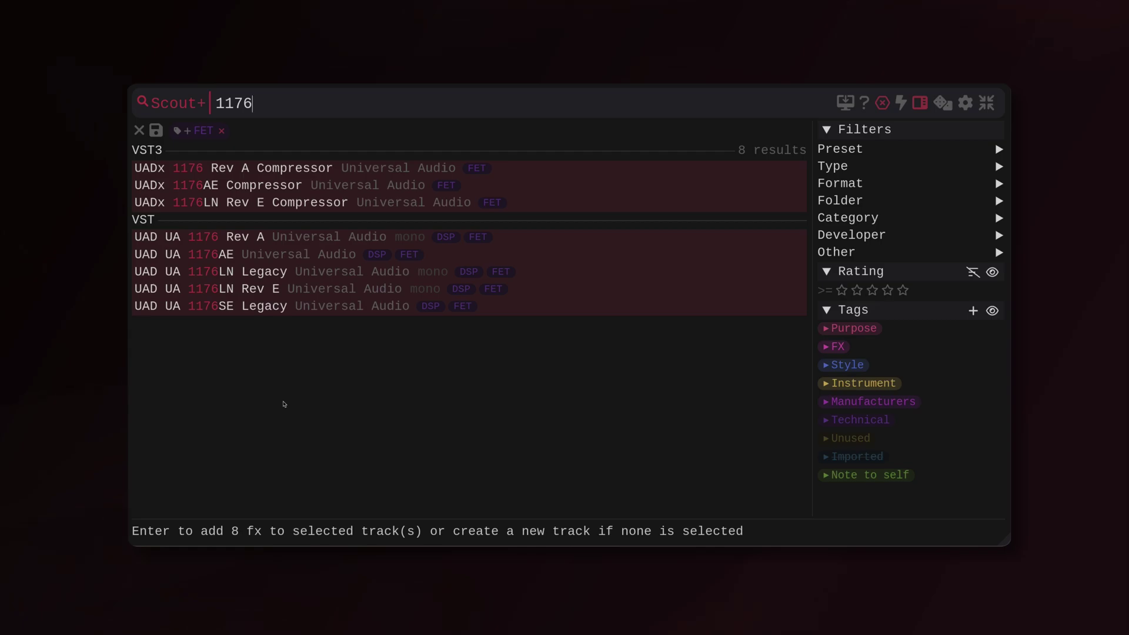
- Quick-tag the eight 1176 plugins with Vocals, Drums and Aggressive
key("super+t")
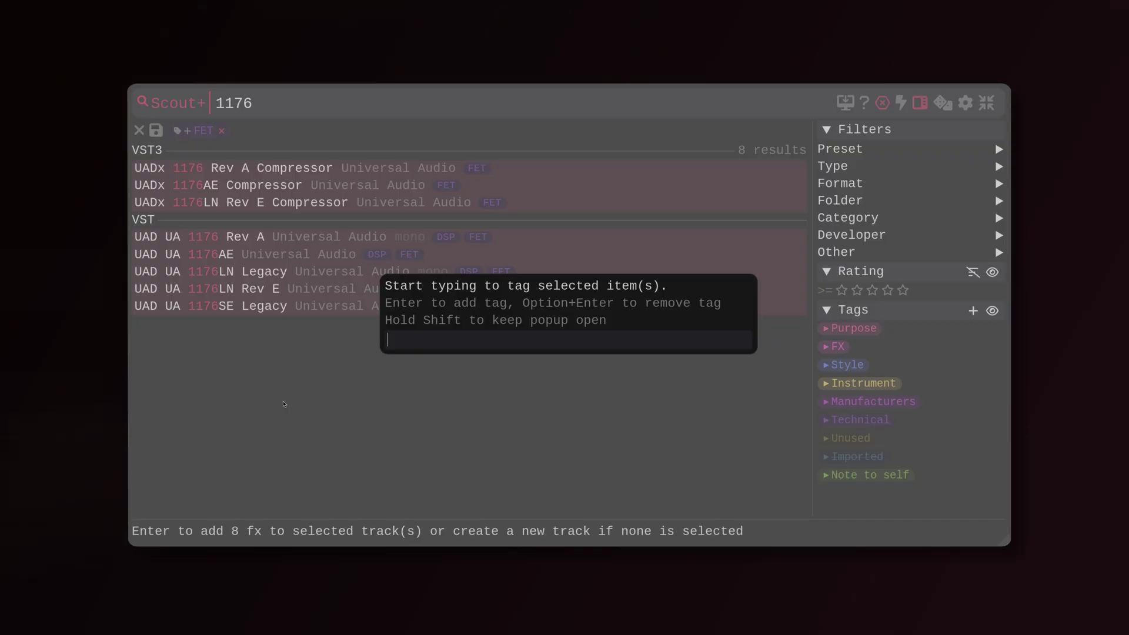
type("vocals")
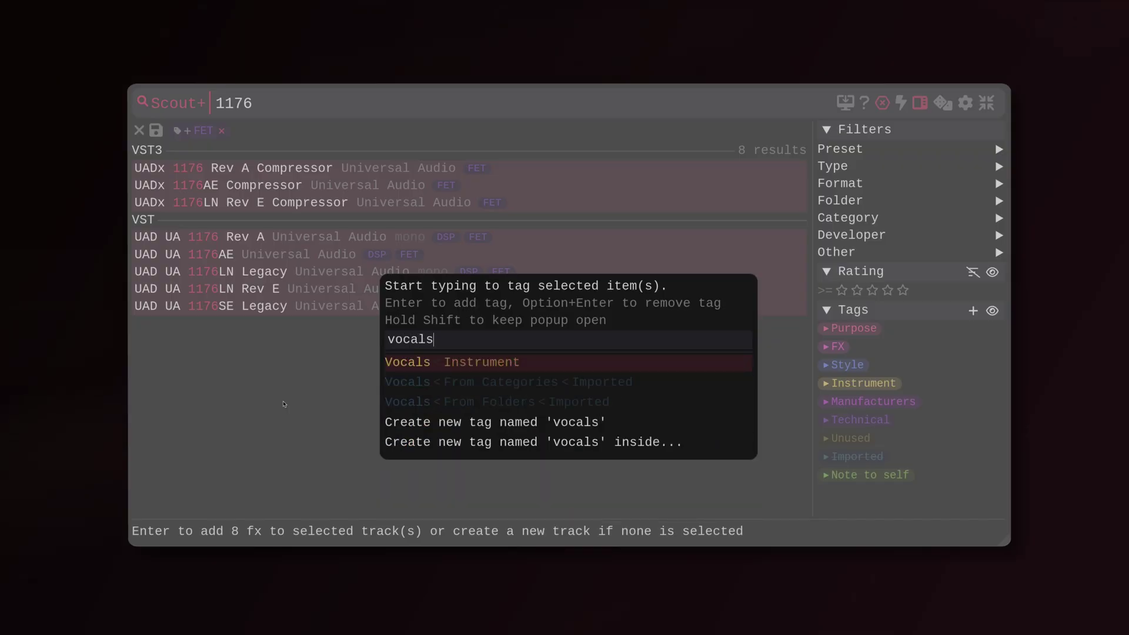
key("shift+Return")
type("drums")
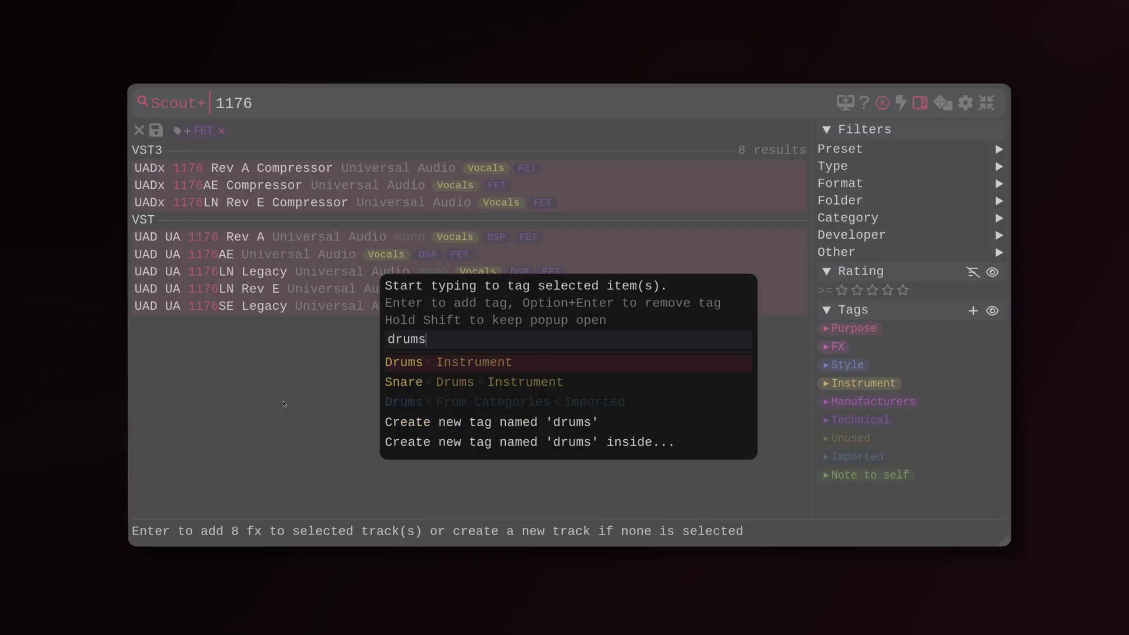
key("shift+Return")
type("aggre")
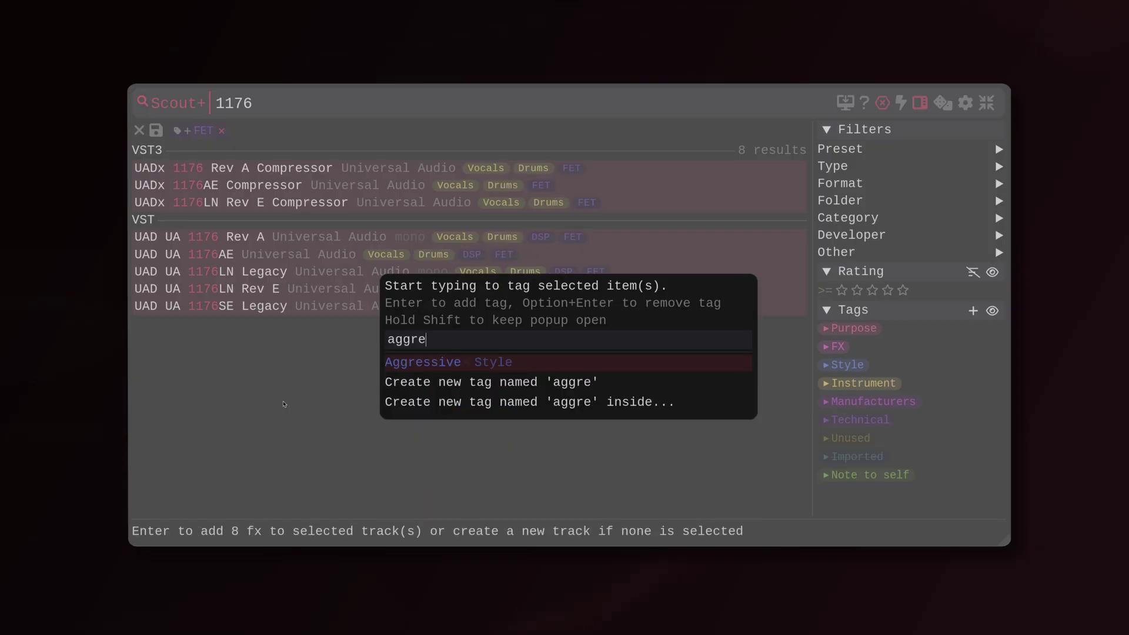
key("shift+Return")
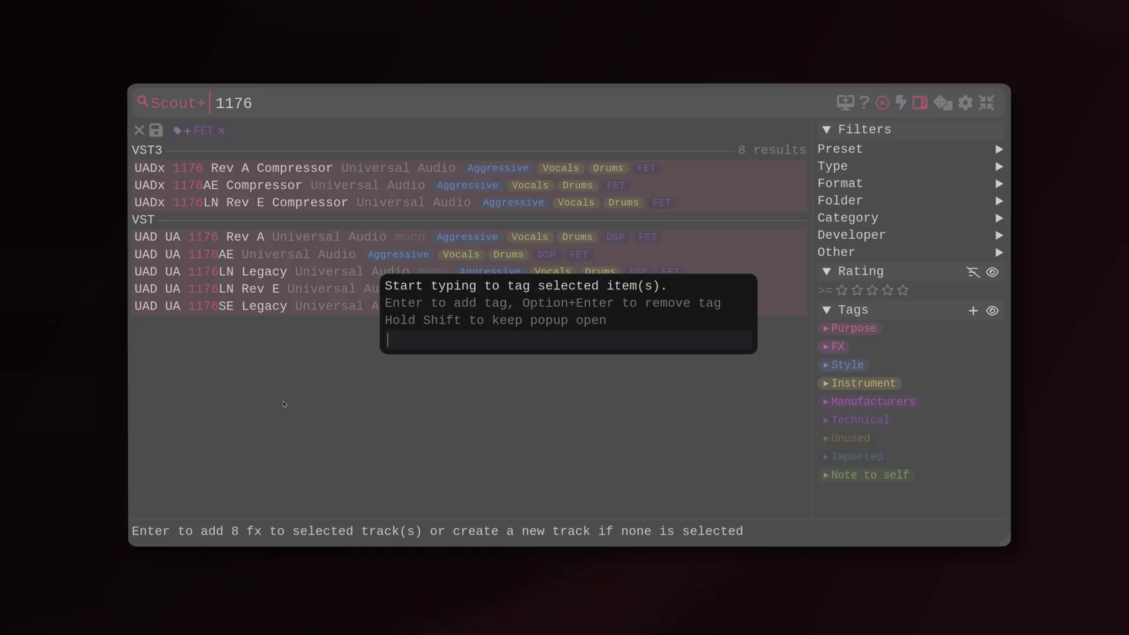
- Create a new UREI tag inside Manufacturers and apply it to all eight plugins
type("UREI")
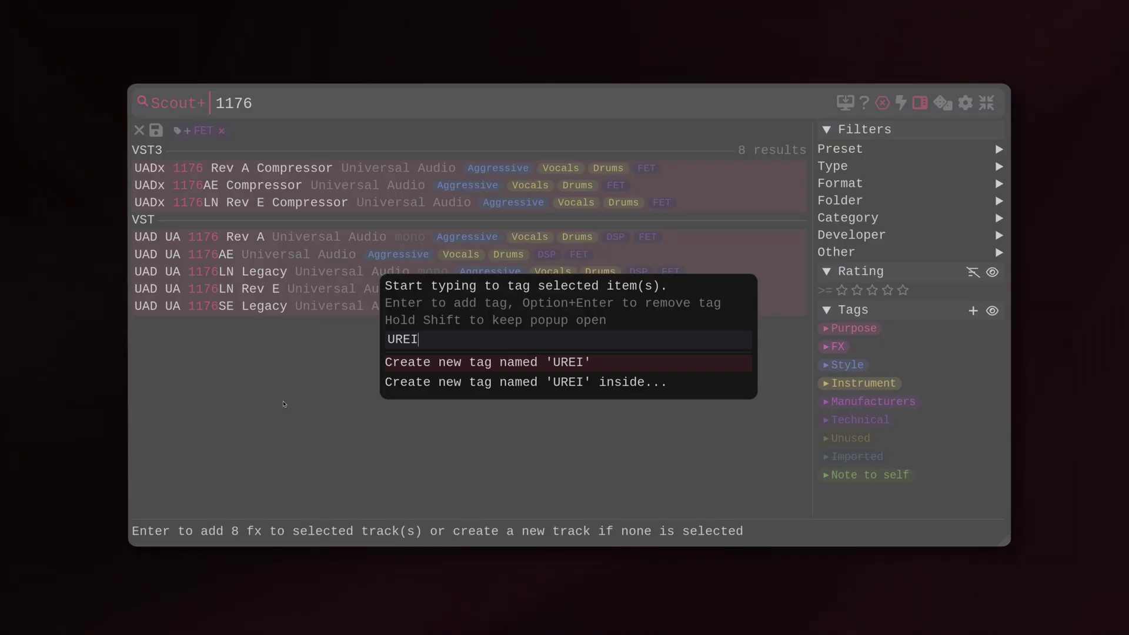
key("Down")
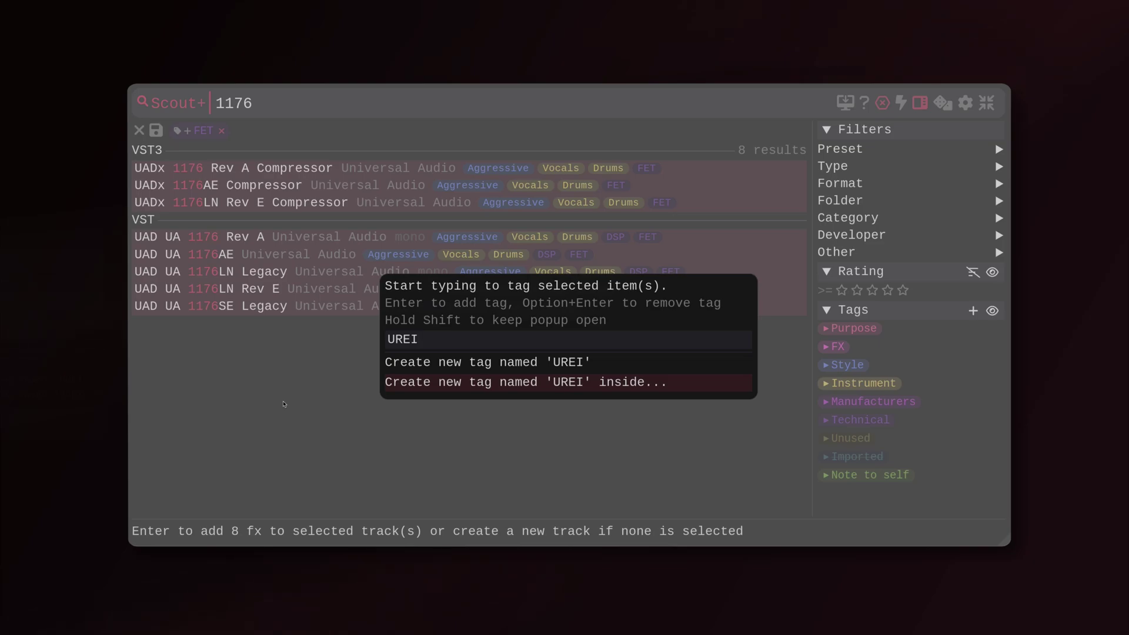
key("Return")
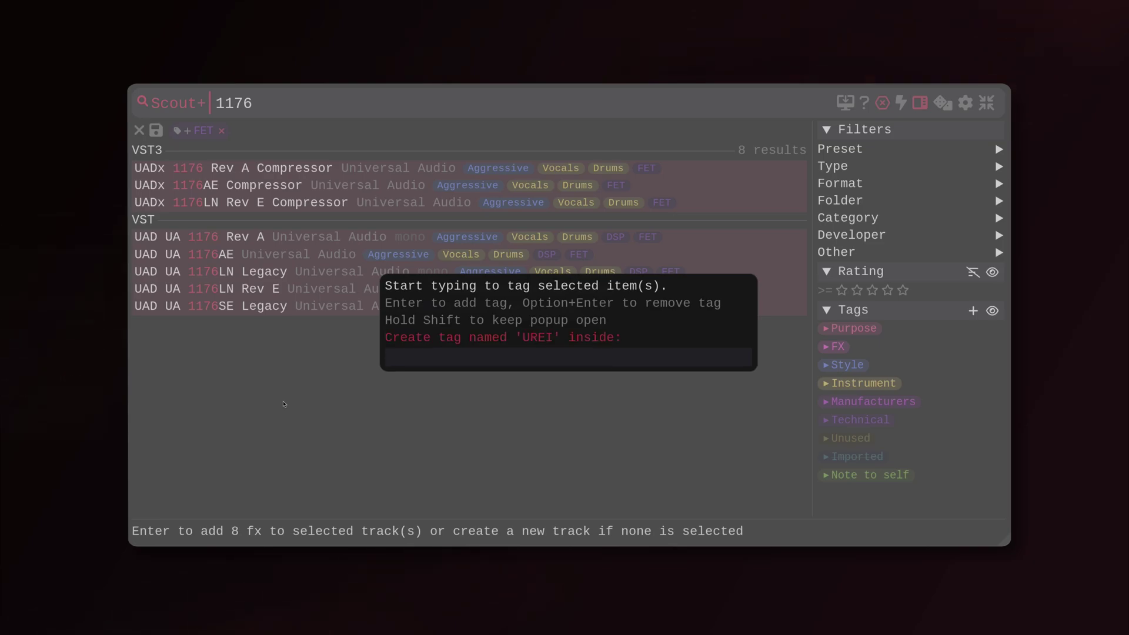
type("Manuf")
key("Return")
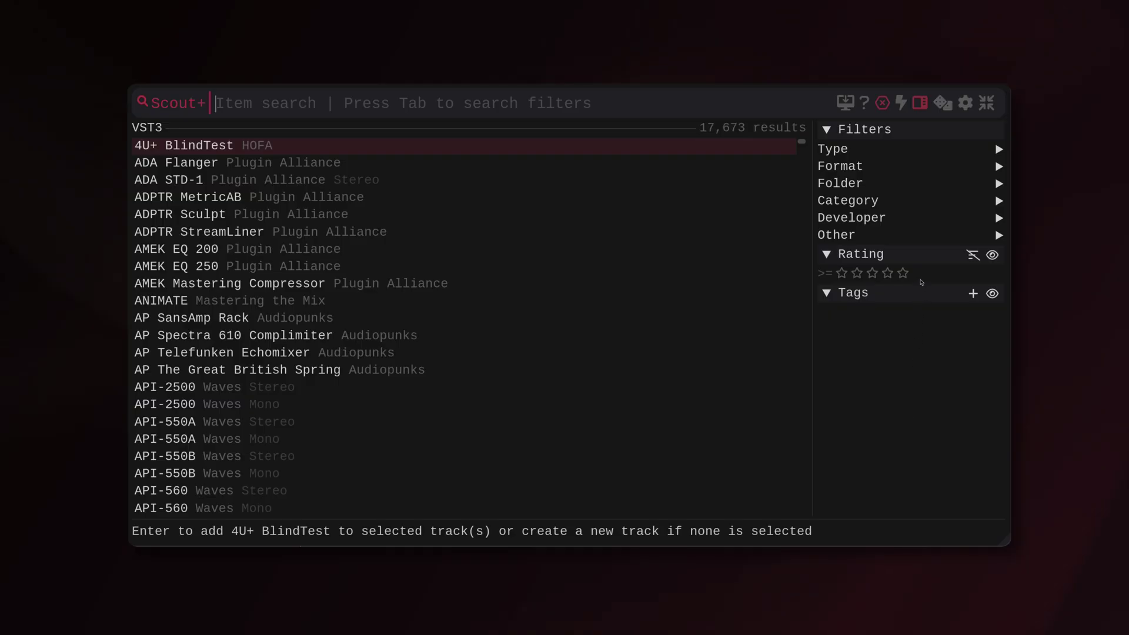
- In Settings > Tags and User Data, convert REAPER FX folders and FX categories into tags
left_click(965, 103)
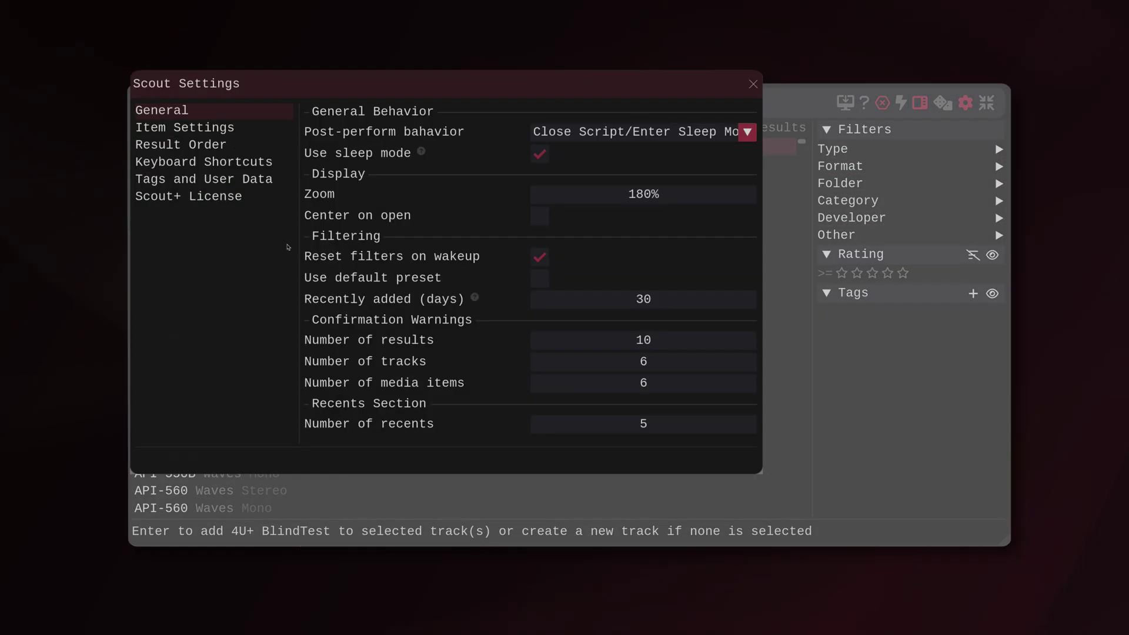
left_click(214, 181)
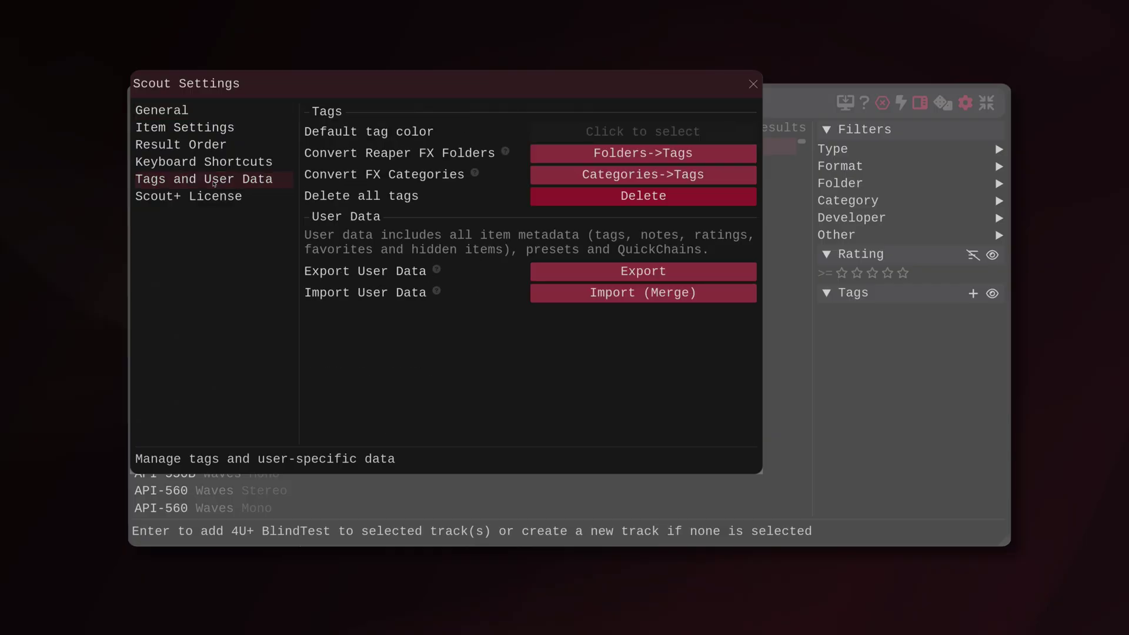
left_click(551, 159)
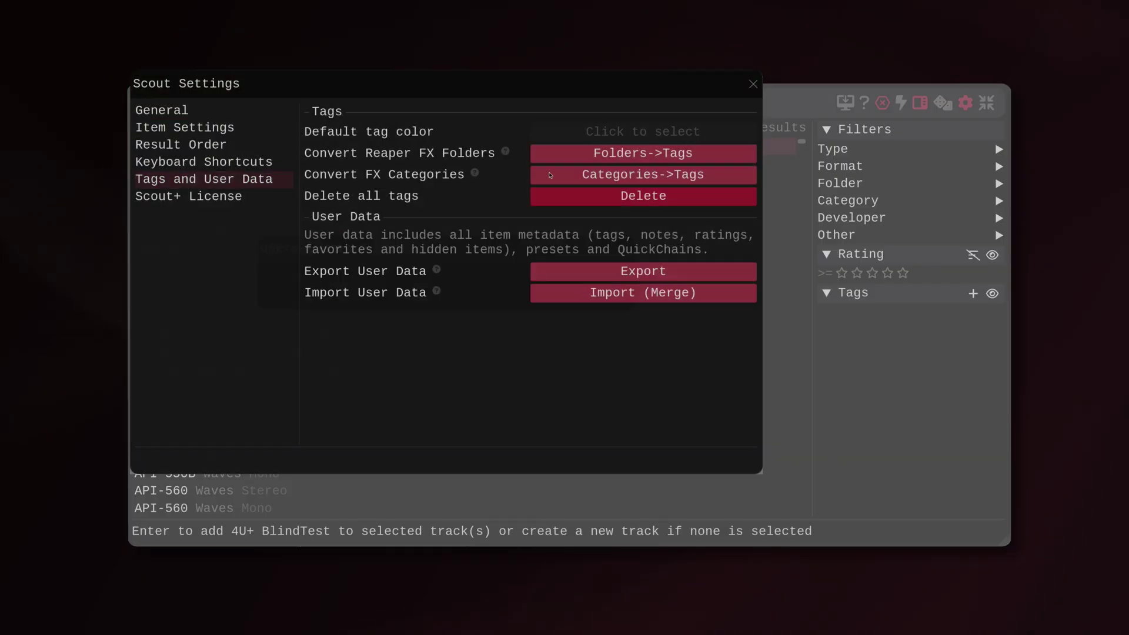
key("Return")
left_click(551, 176)
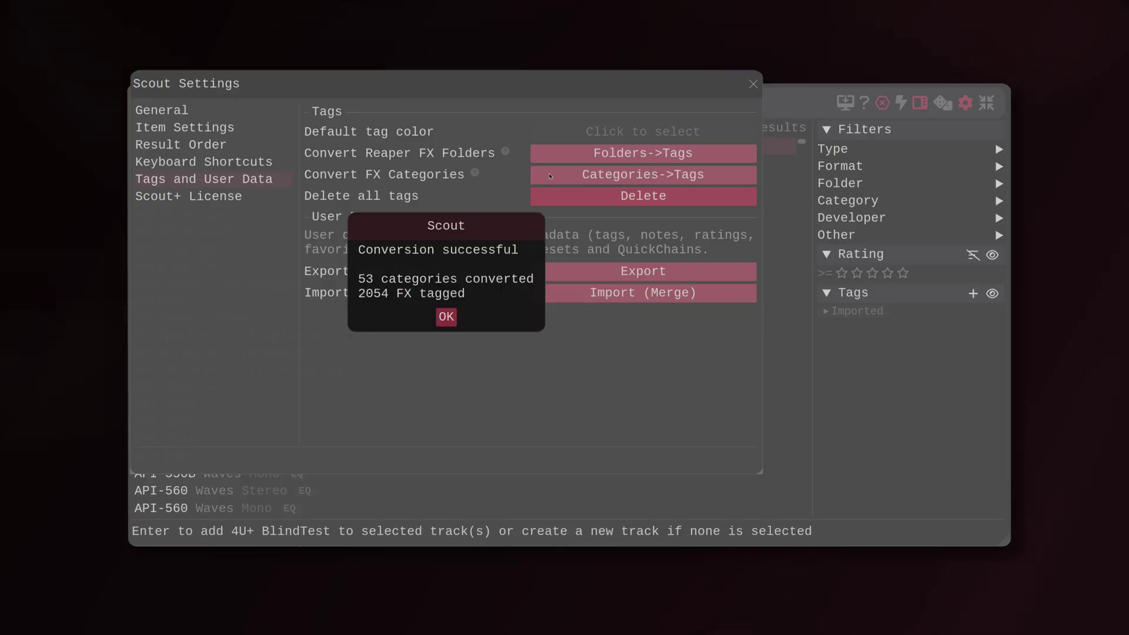
key("Return")
- Close Settings, expand the Imported tag group, and hide its tags from the results
key("Escape")
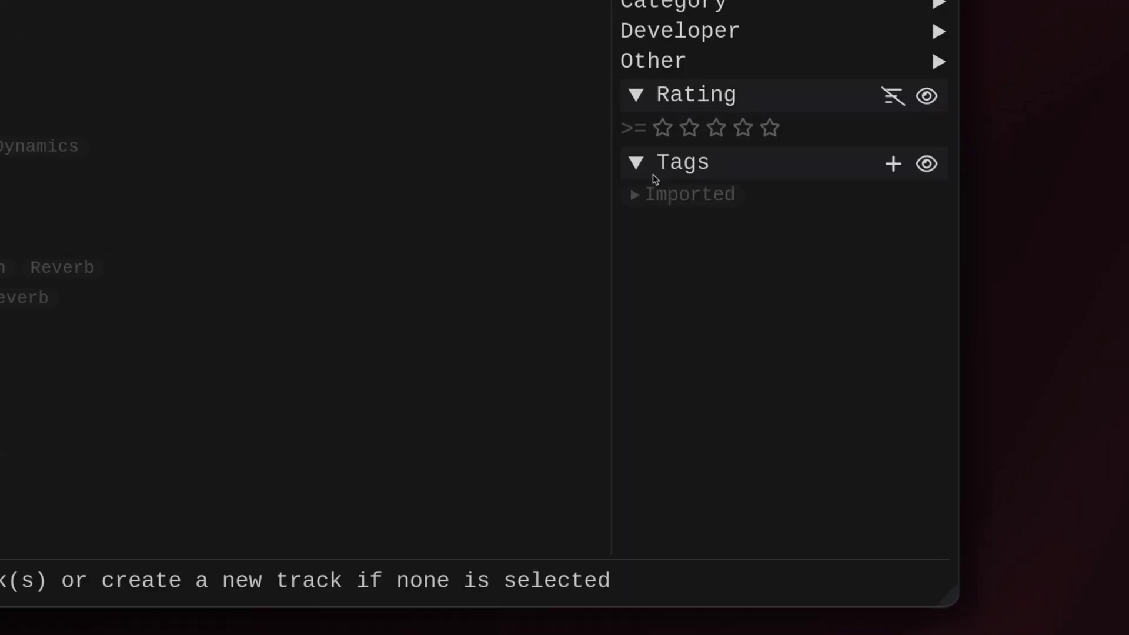
mouse_move(833, 316)
left_click(635, 197)
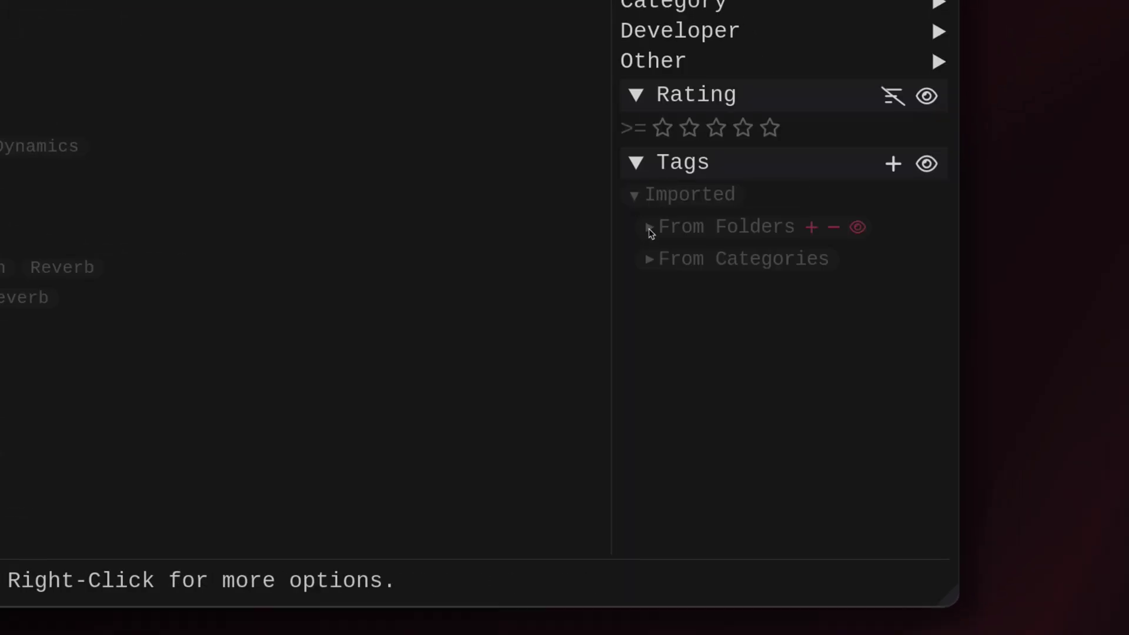
left_click(648, 229)
left_click(649, 230)
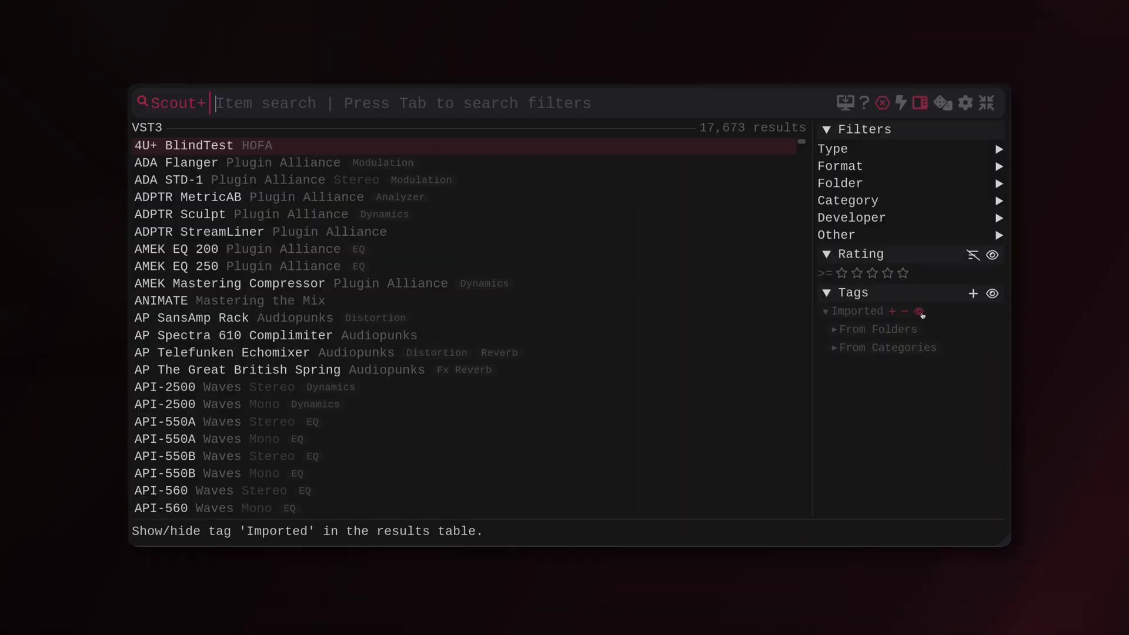
left_click(919, 312)
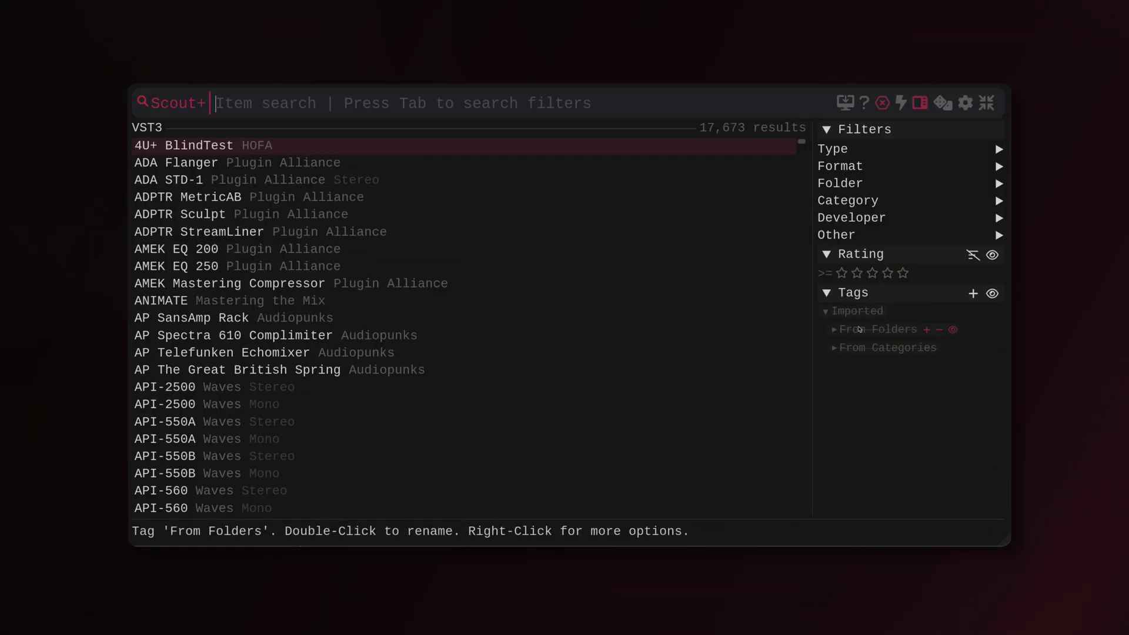
- Expand From Folders, briefly filter by Spectral, and drag EQ (Swiss Knife) to a new position
left_click(835, 330)
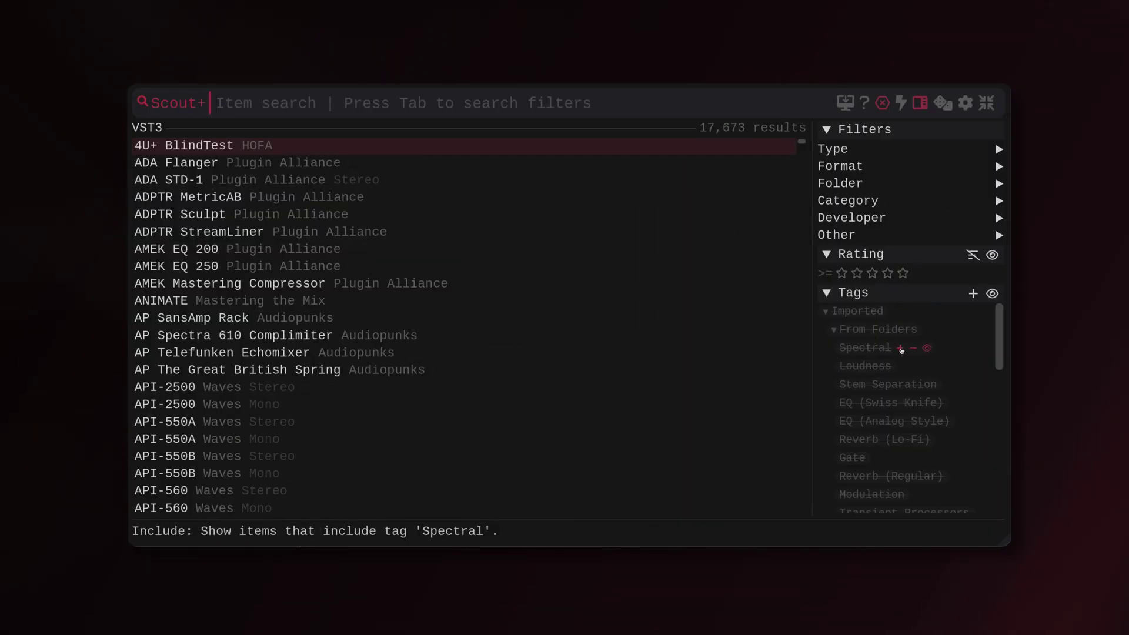
left_click(900, 348)
left_click(900, 348)
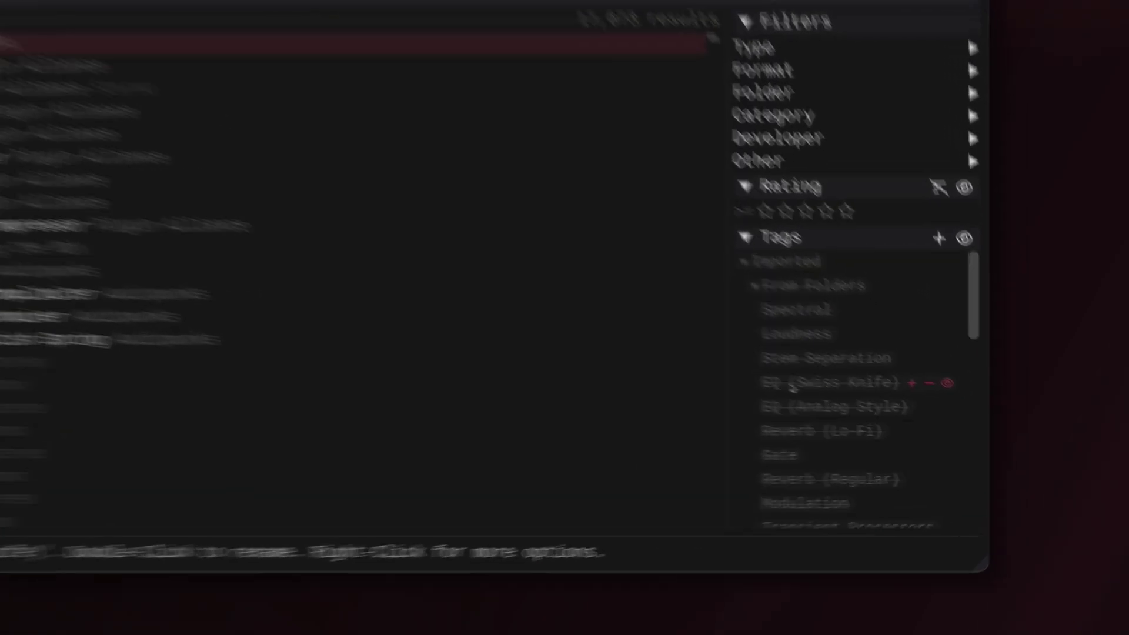
mouse_move(861, 404)
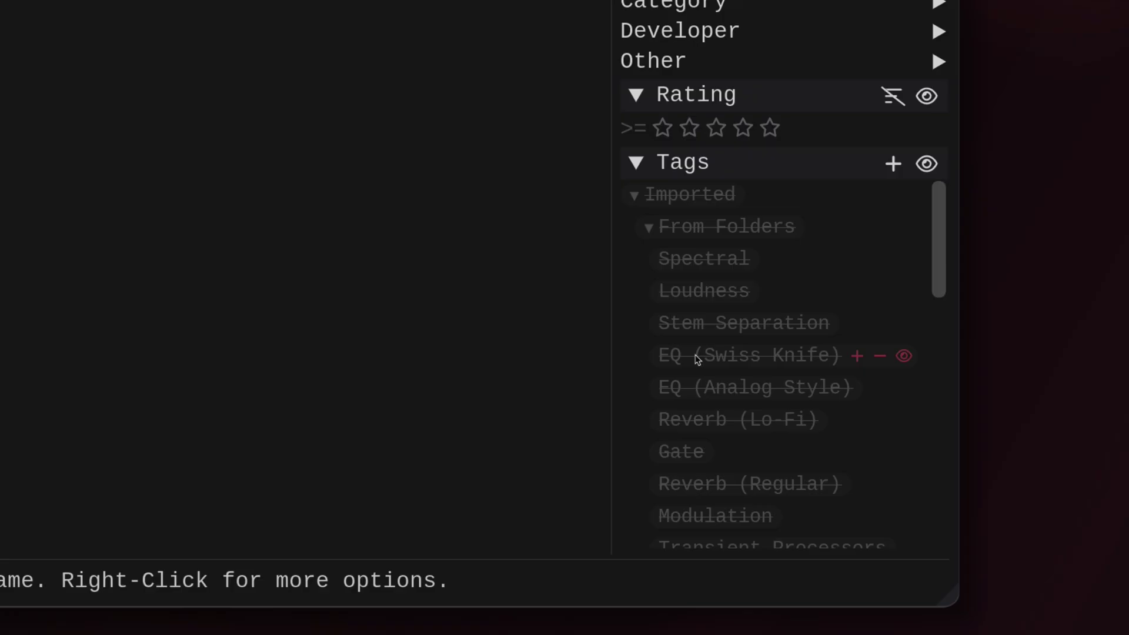
left_click_drag(697, 358, 699, 388)
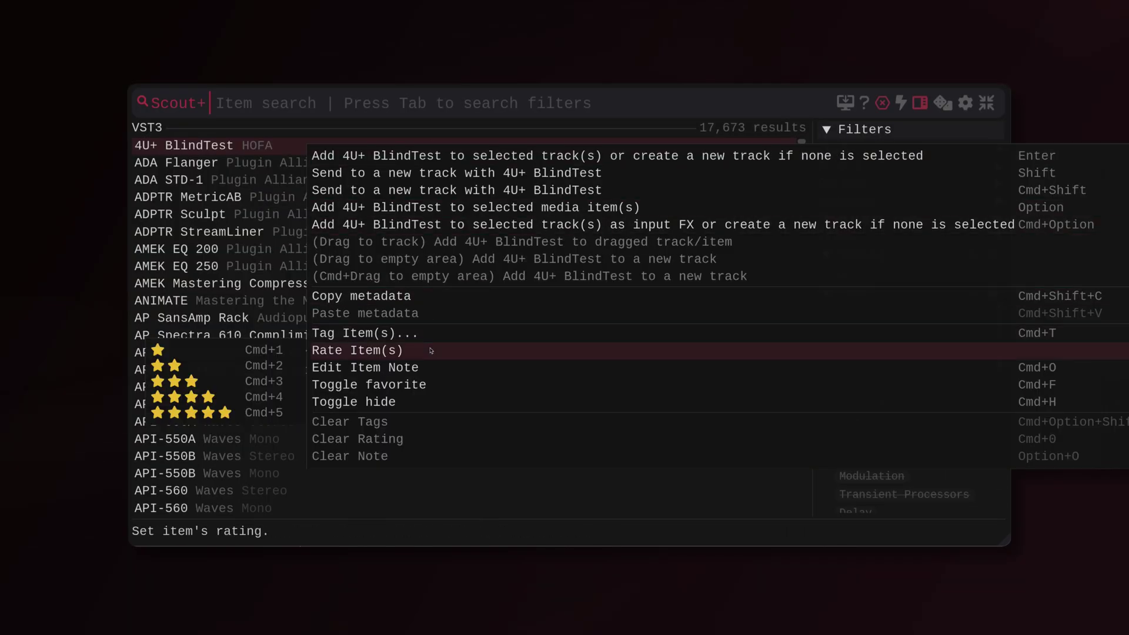
- Give 4U+ BlindTest 3 stars via Rate Item(s), then ADA Flanger 4 and ADA STD-1 2 stars
left_click(232, 381)
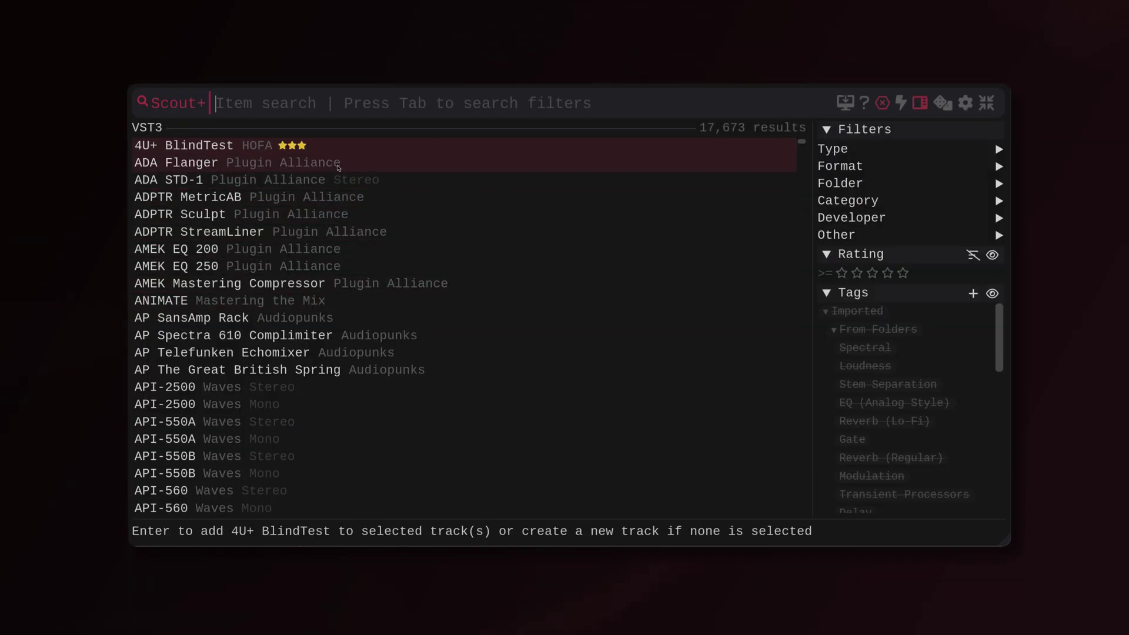
key("4")
key("2")
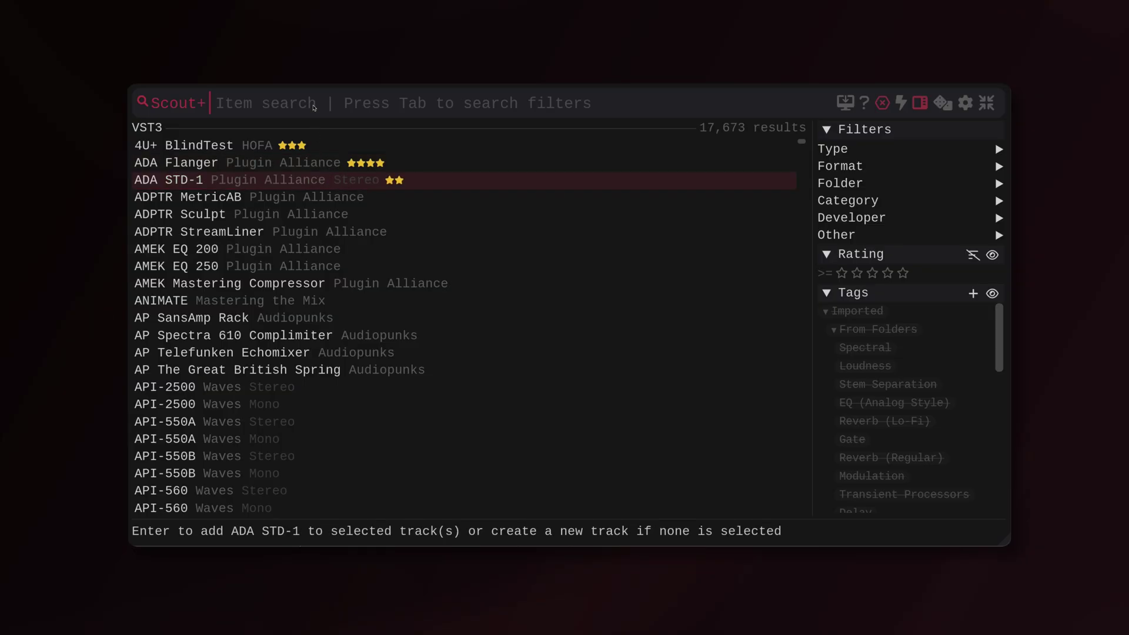
- Search 'mcomp' and save the item note 'Great for comparing to references' on MCompare
type("mcomp")
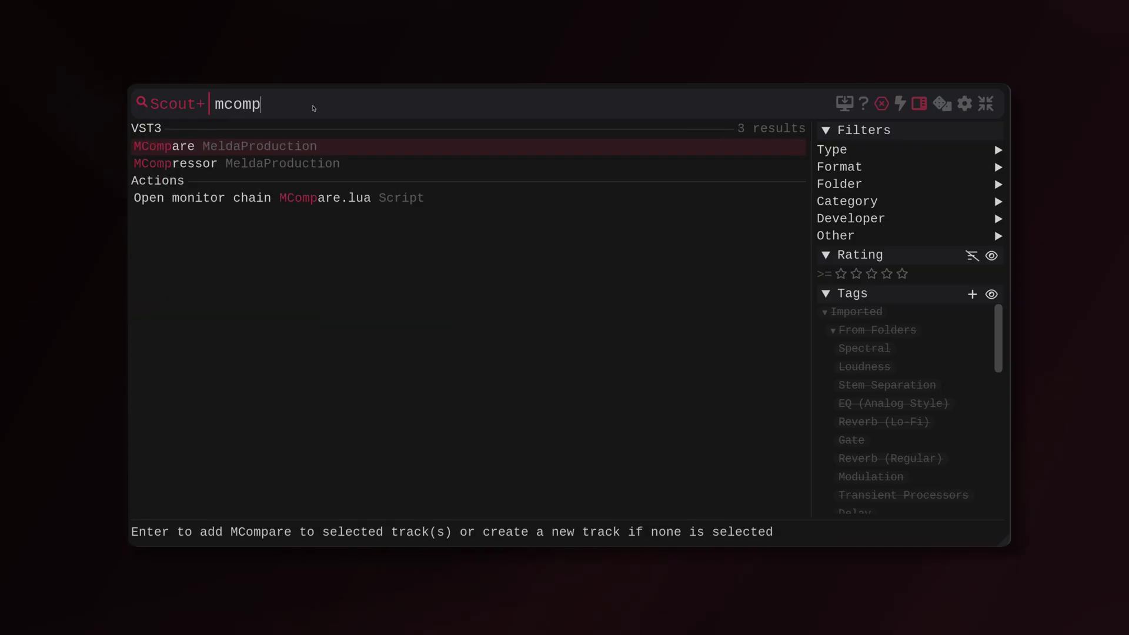
right_click(305, 148)
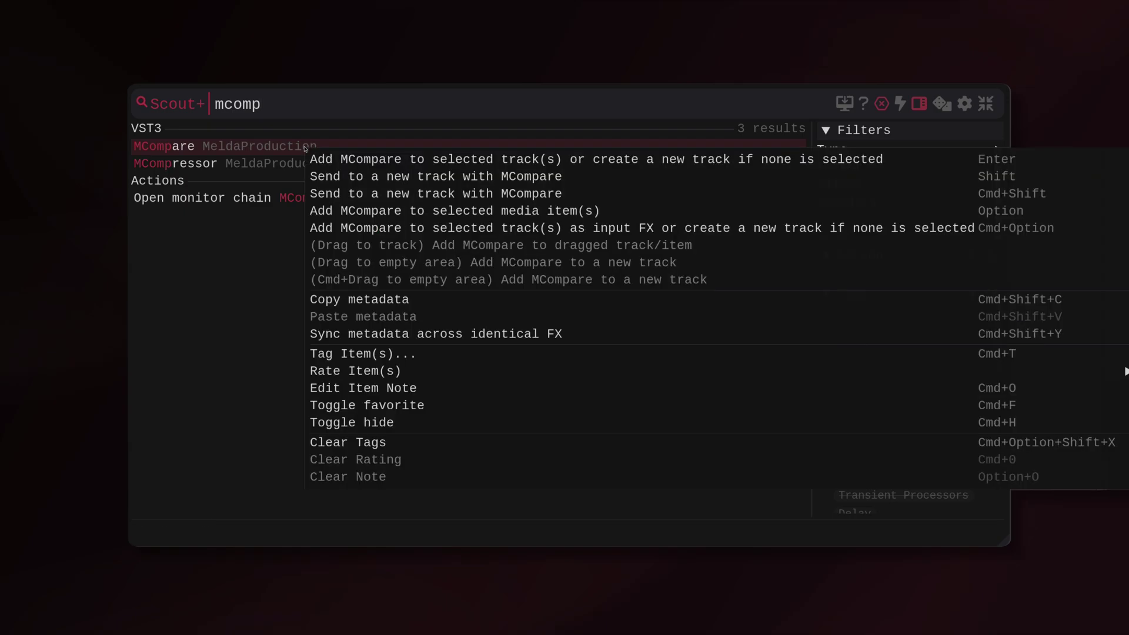
left_click(360, 389)
type("Great fo")
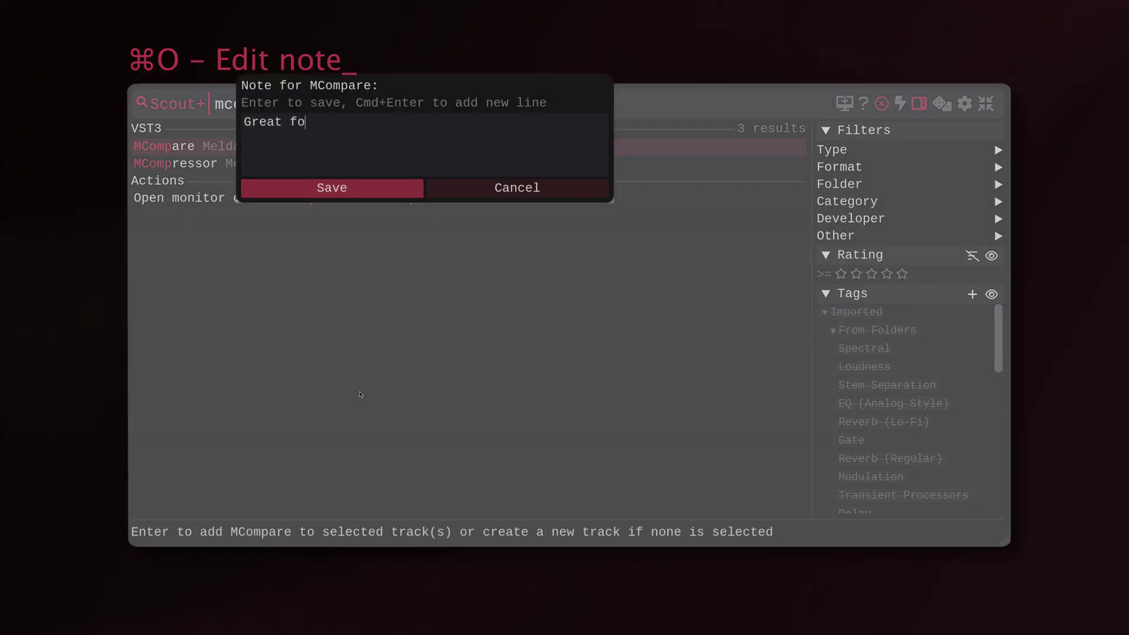
type("r comparing to refe")
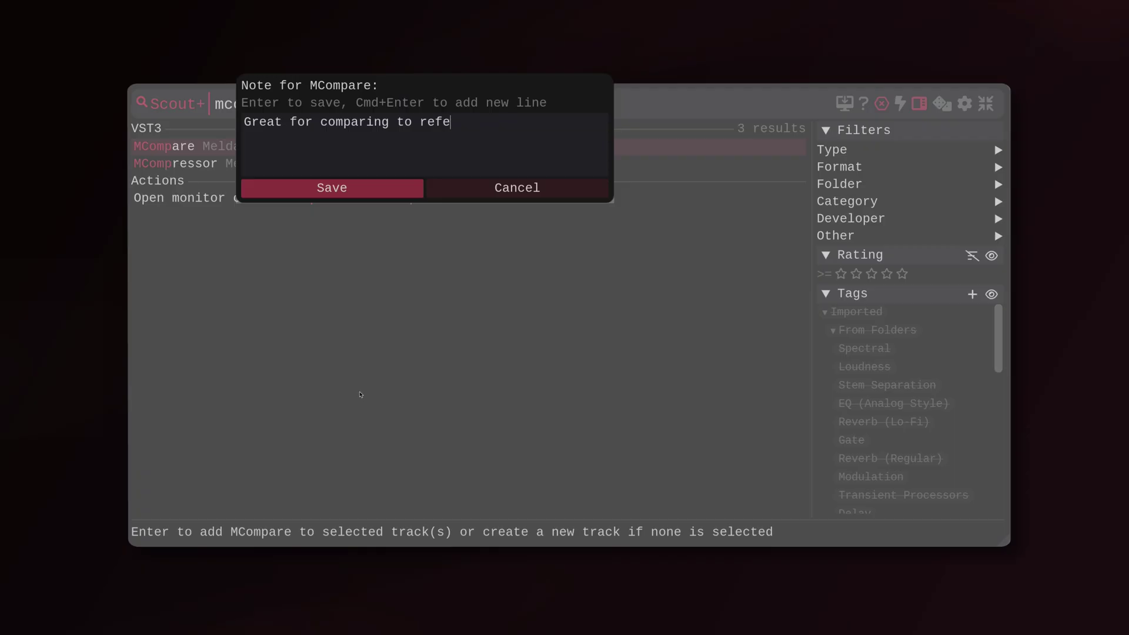
type("rences")
left_click(366, 194)
- Replace the search with 'referen' to surface MCompare and read its note
key("super+a")
key("BackSpace")
type("referen")
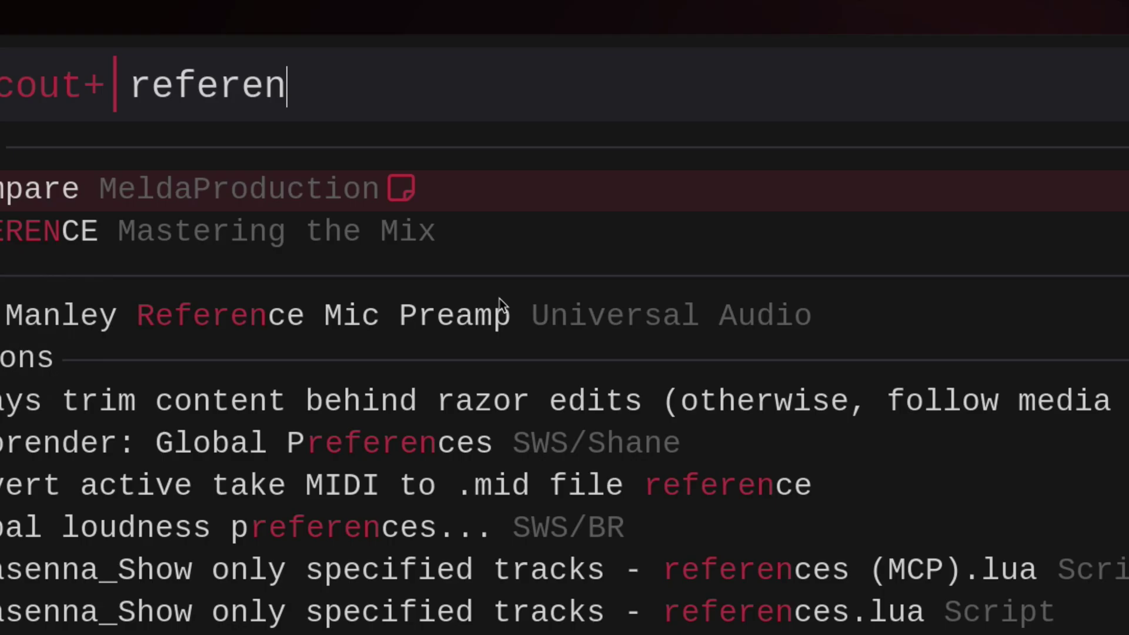
mouse_move(407, 190)
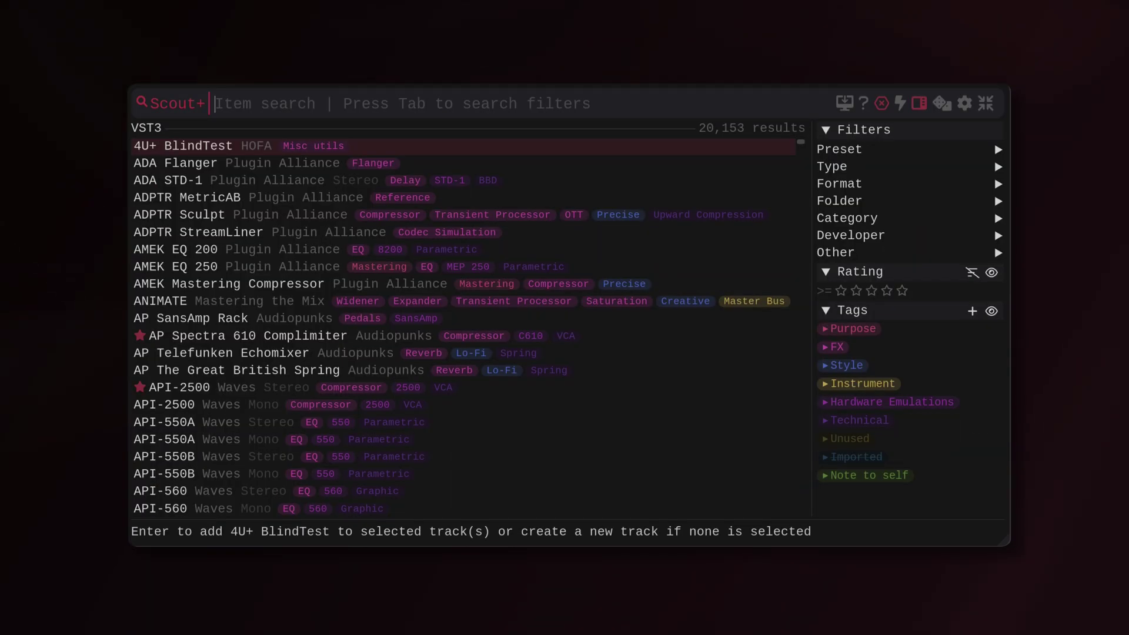
- With 'h-reverb' searched, enable Highest priority Format only and Highest priority variant only in Item Settings
type("h-reverb")
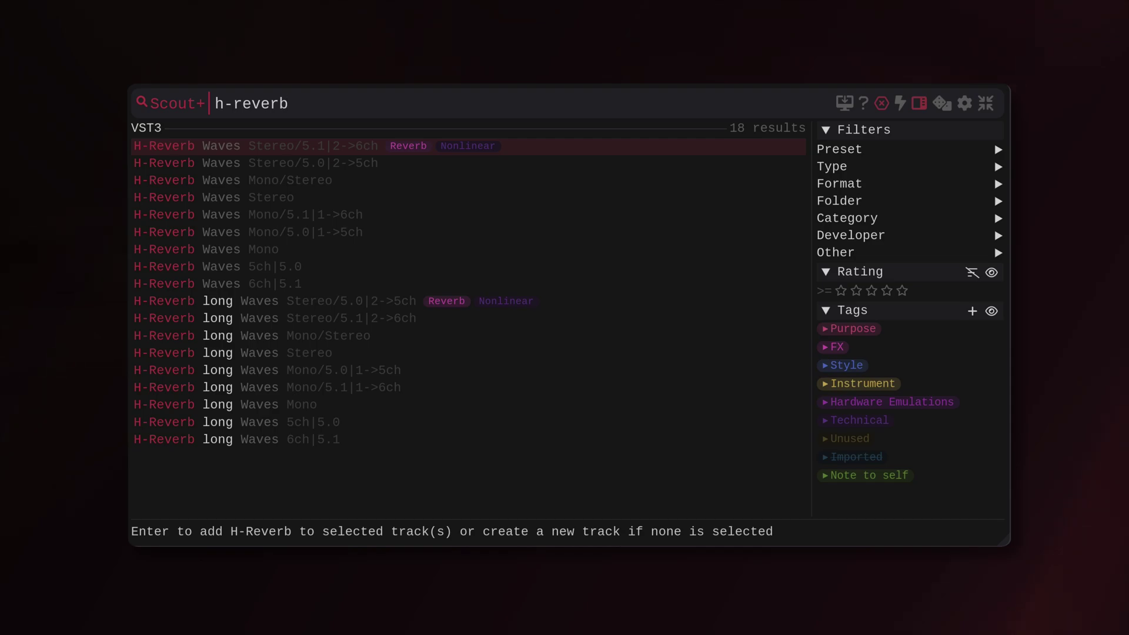
left_click(963, 110)
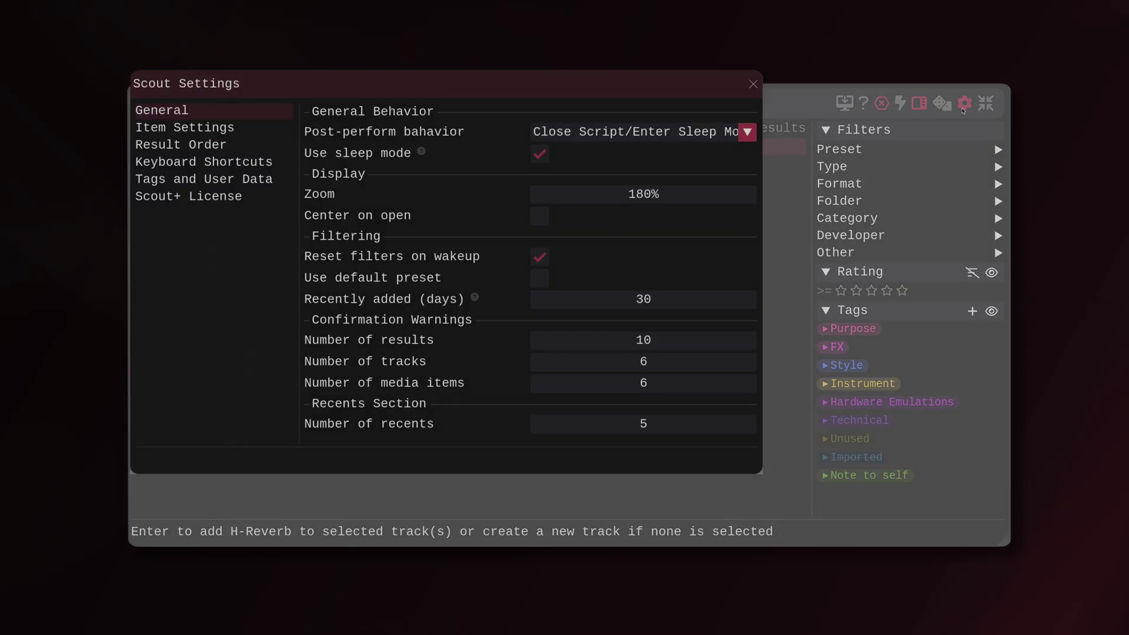
left_click(241, 145)
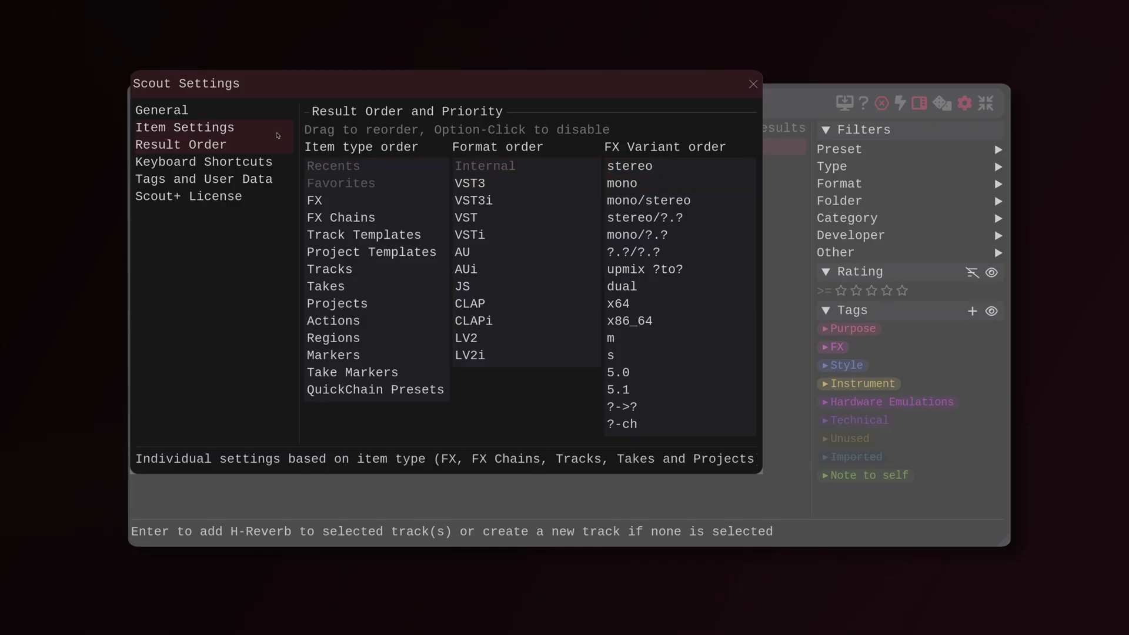
left_click(275, 133)
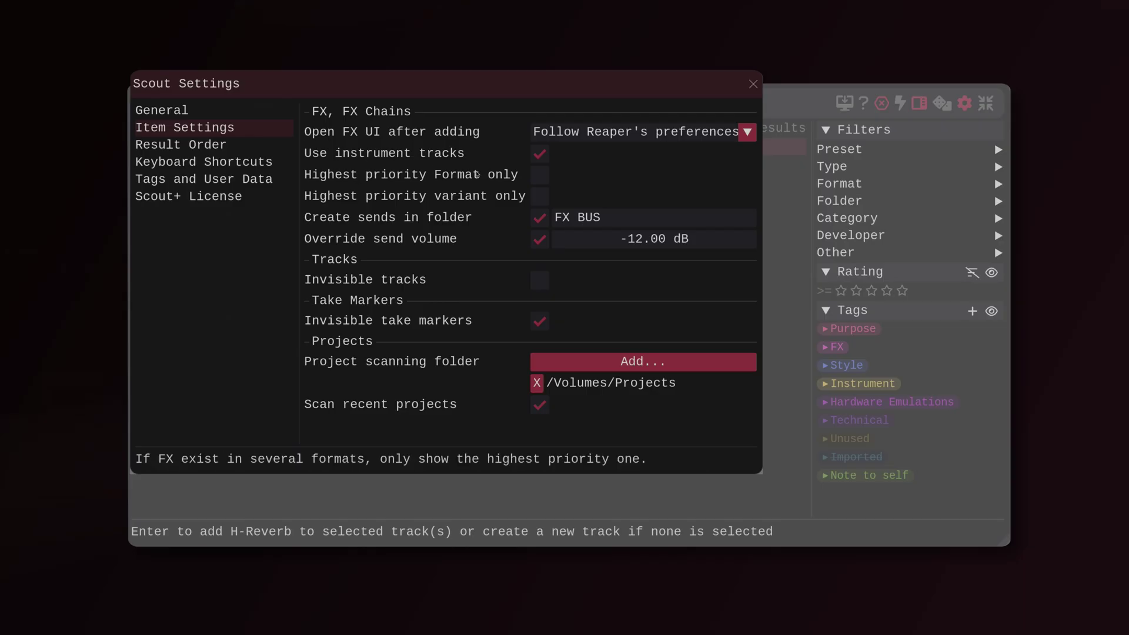
left_click(535, 175)
left_click(539, 196)
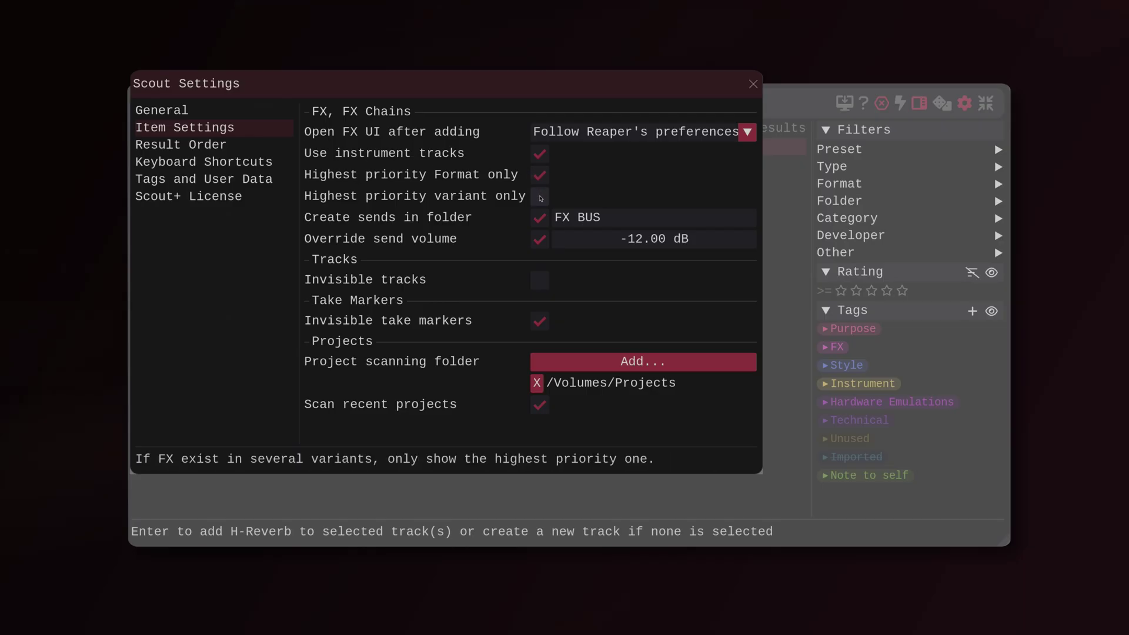
- Switch both highest-priority Item Settings options off again and close Settings
left_click(752, 86)
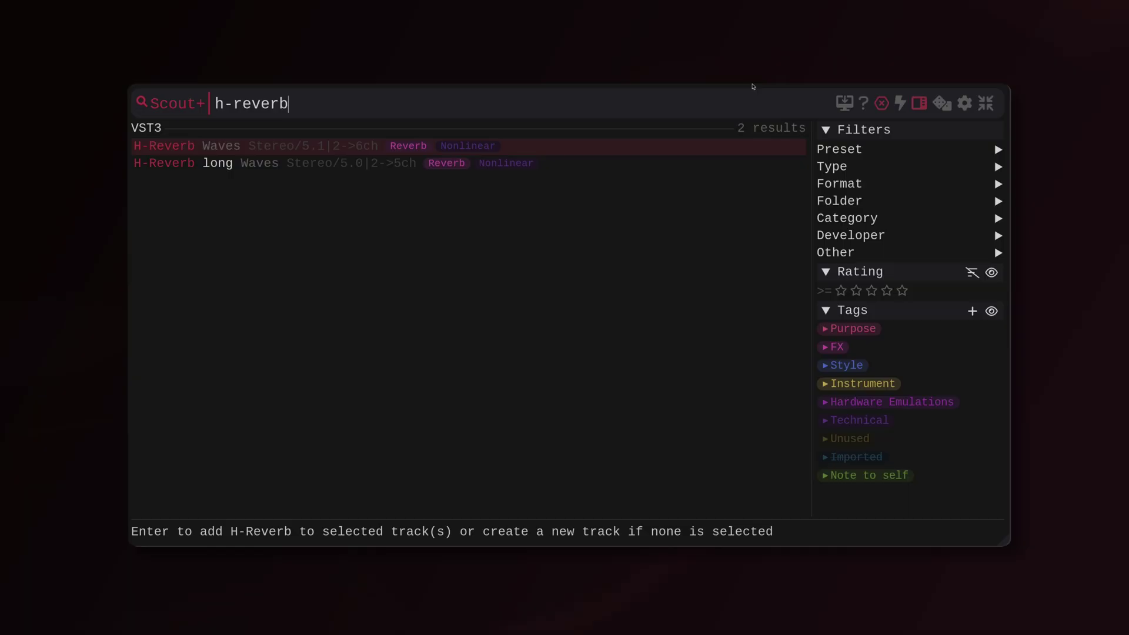
left_click(964, 103)
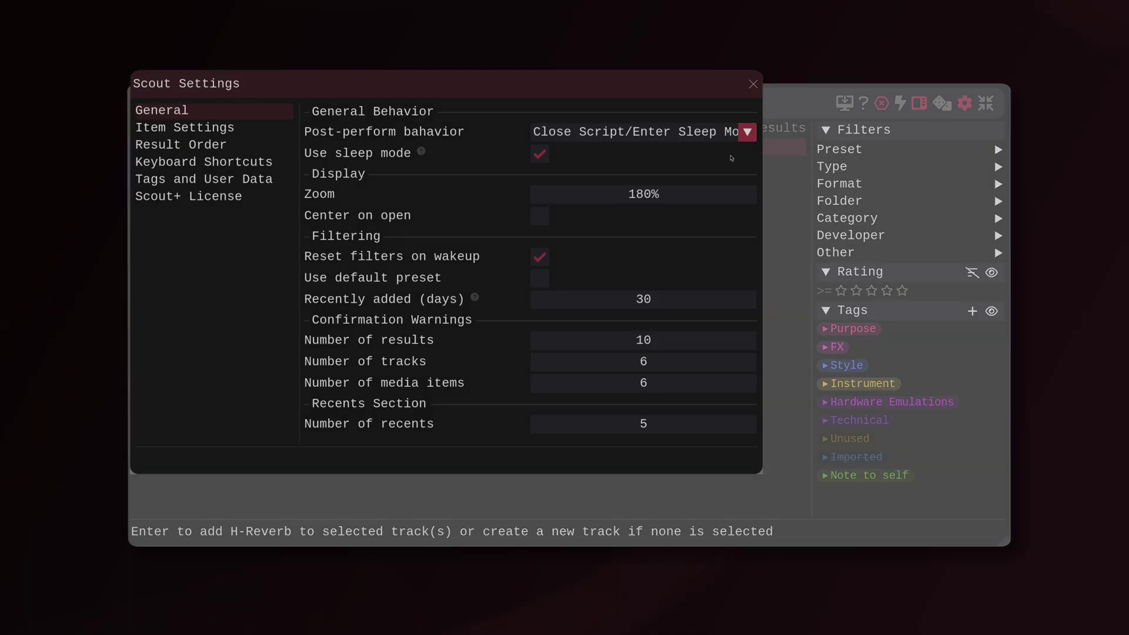
left_click(217, 133)
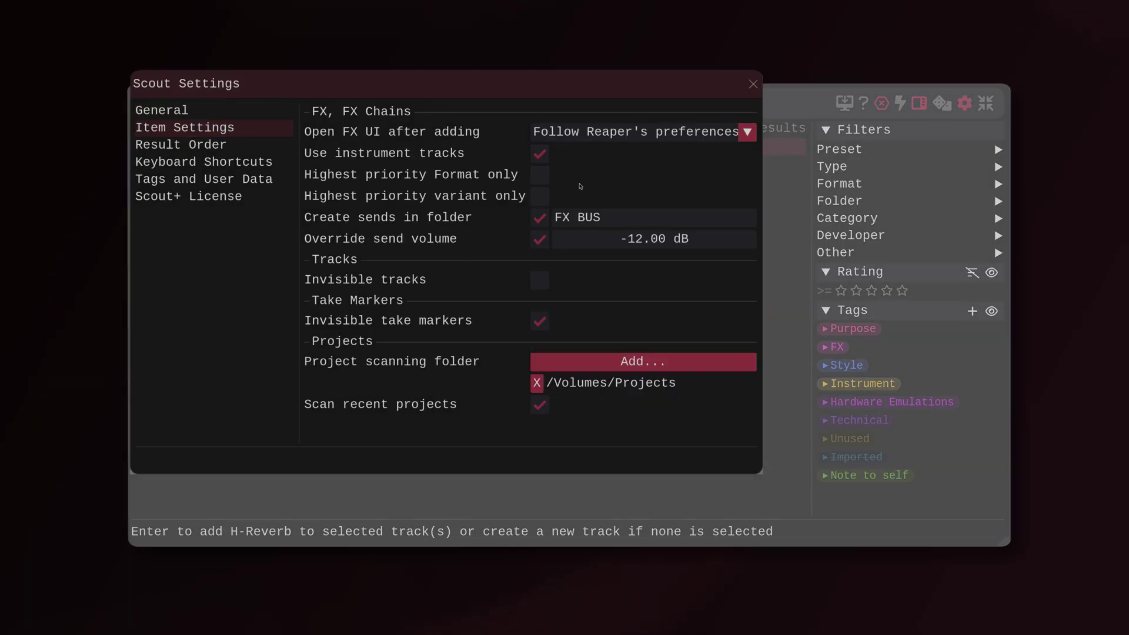
left_click(753, 85)
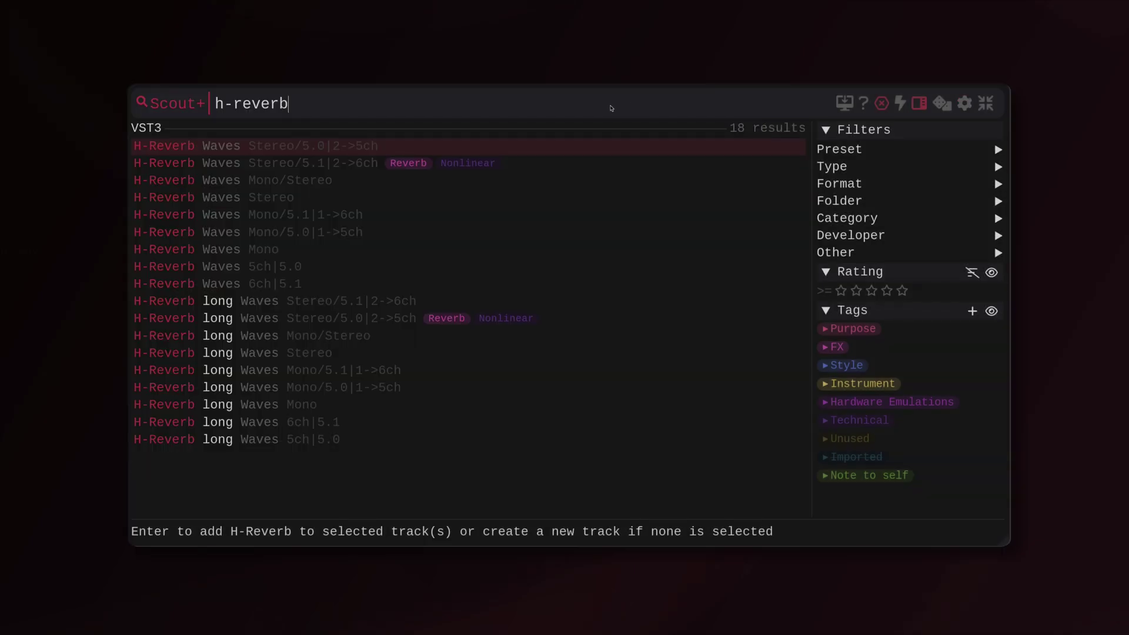
- Filter to Plugin Alliance, search 'spl vita' and sync SPL Vitalizer MK2-T metadata
key("ctrl+a")
type("plugin")
key("Return")
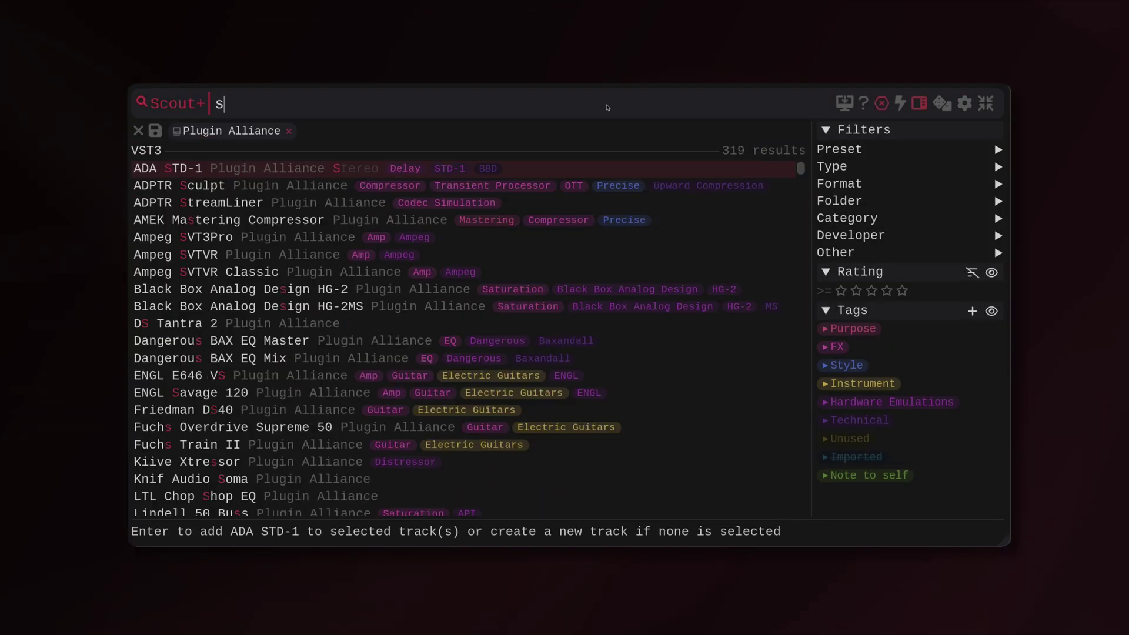
type("spl vita")
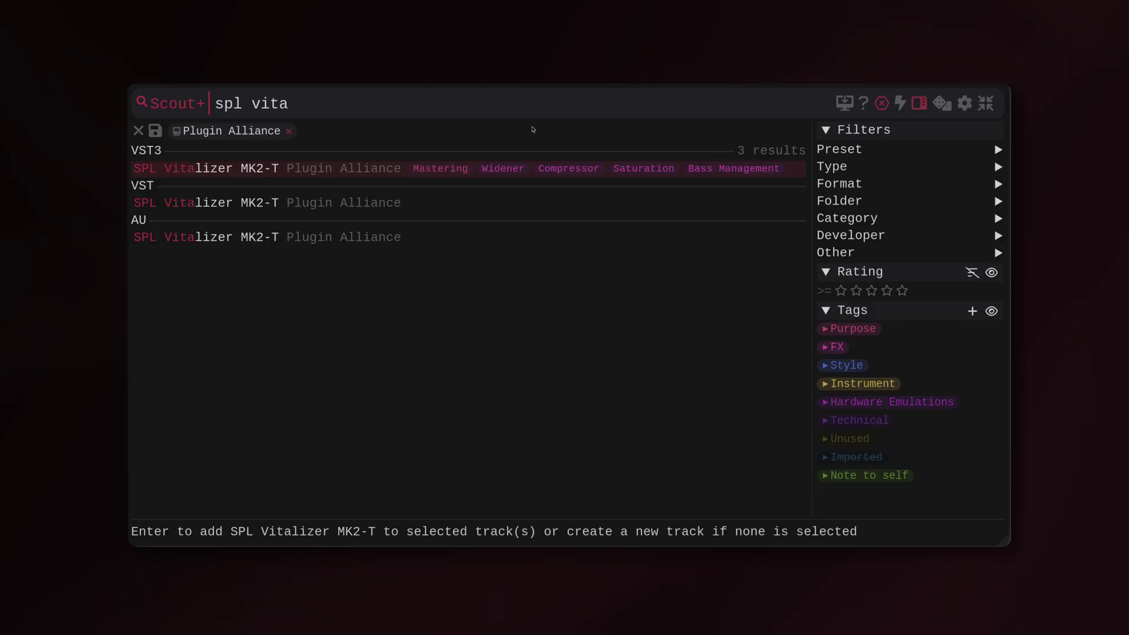
right_click(390, 170)
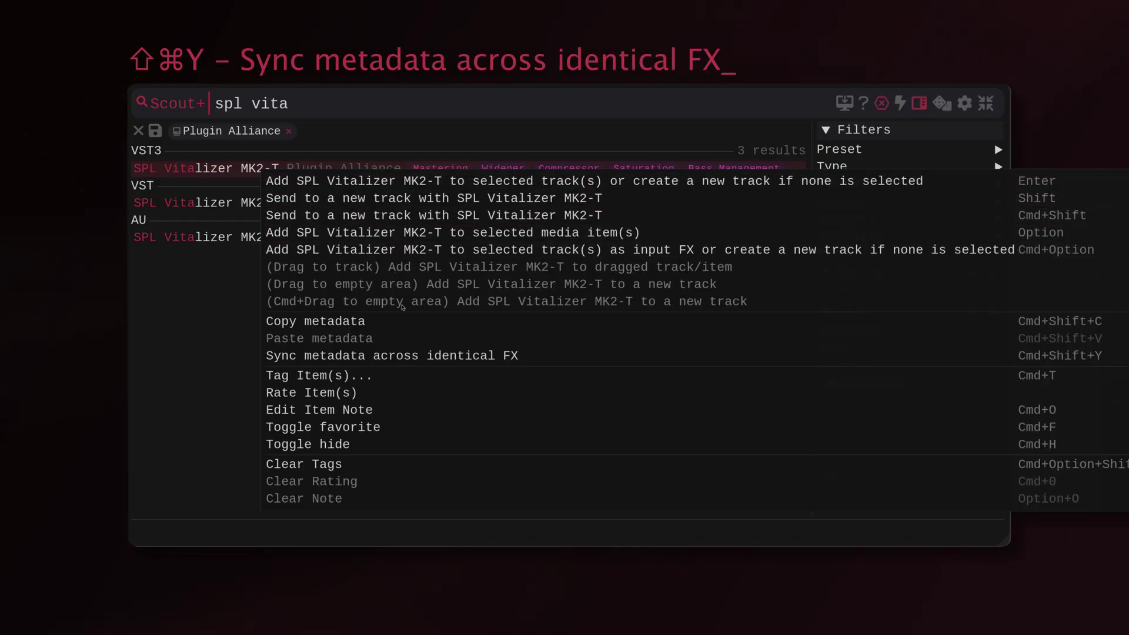
left_click(416, 356)
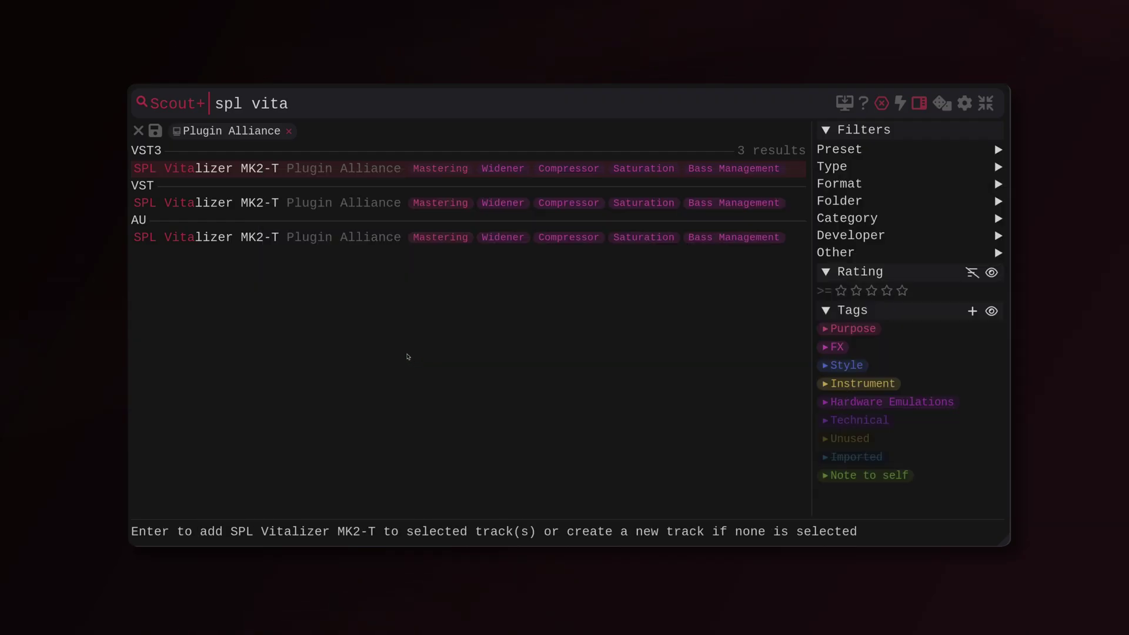
- Without the filter, copy the VST Vitalizer's metadata onto the UAD entry and sync it
left_click(289, 131)
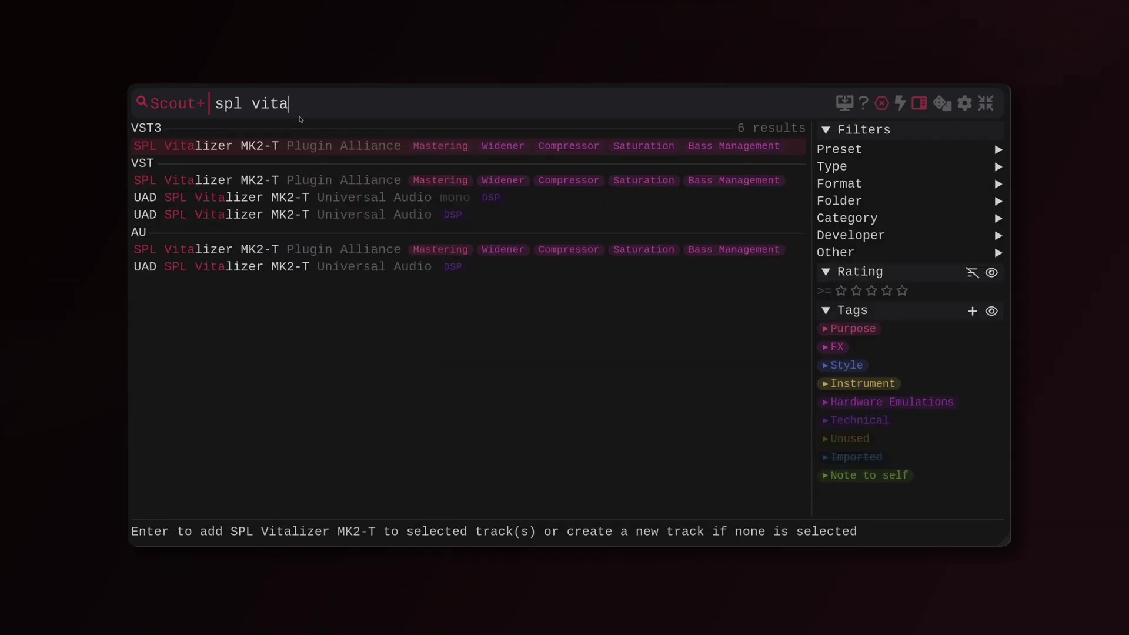
right_click(386, 181)
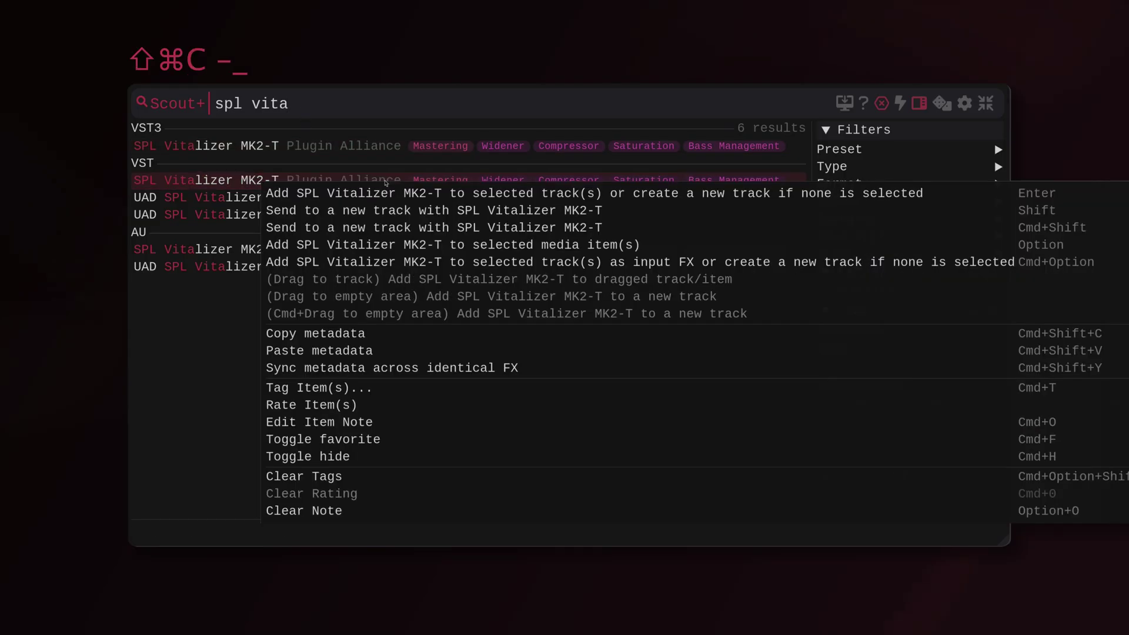
left_click(390, 333)
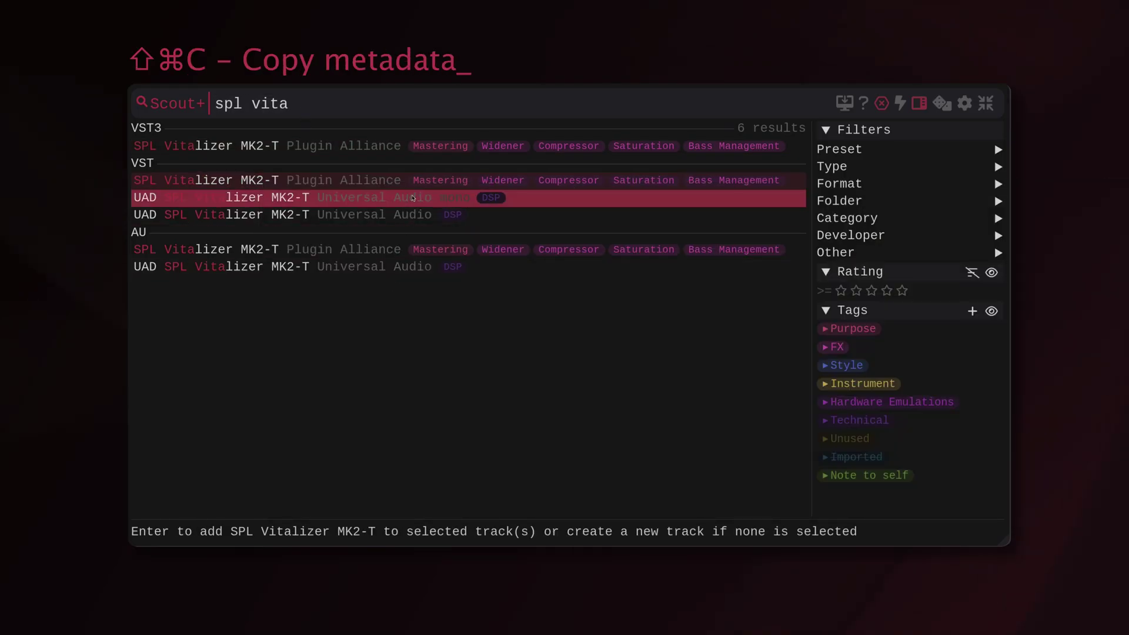
right_click(413, 198)
left_click(423, 368)
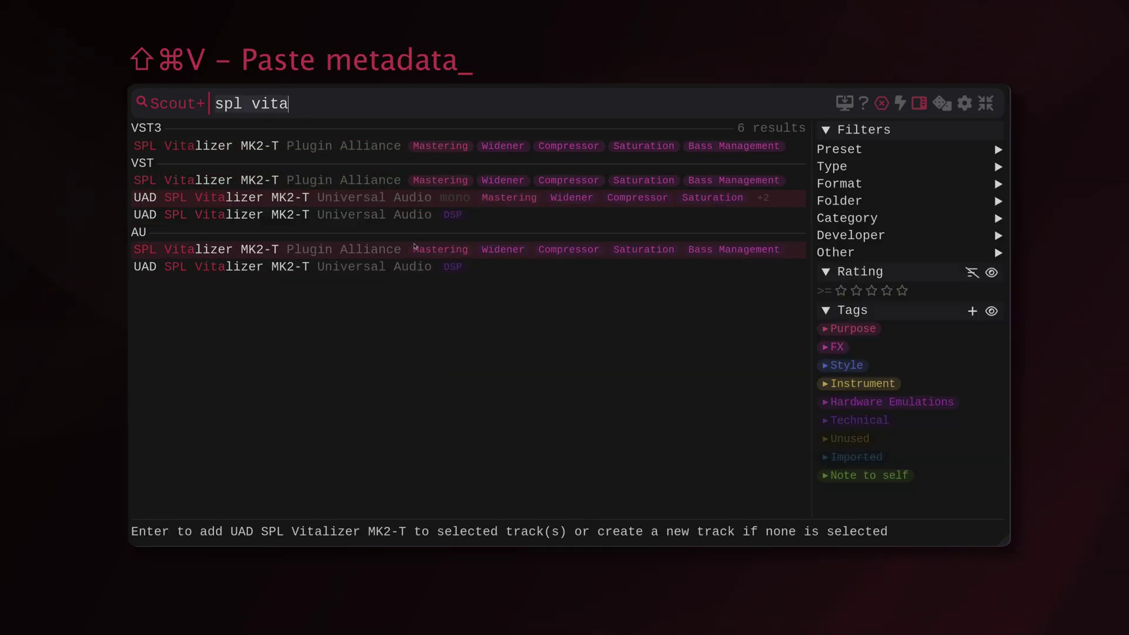
right_click(404, 334)
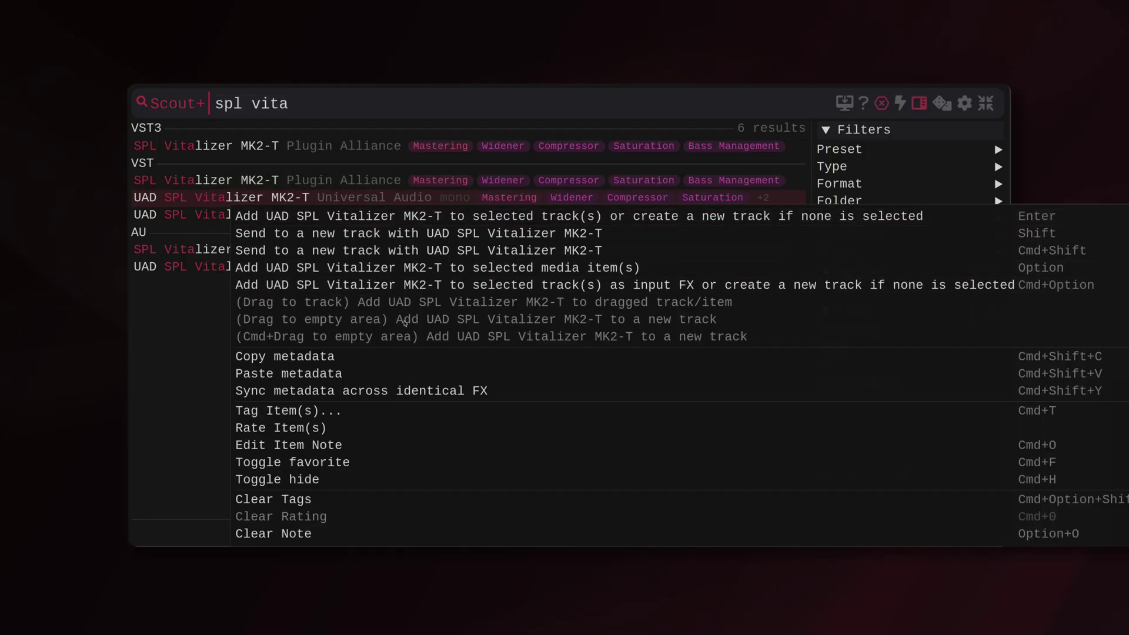
left_click(402, 389)
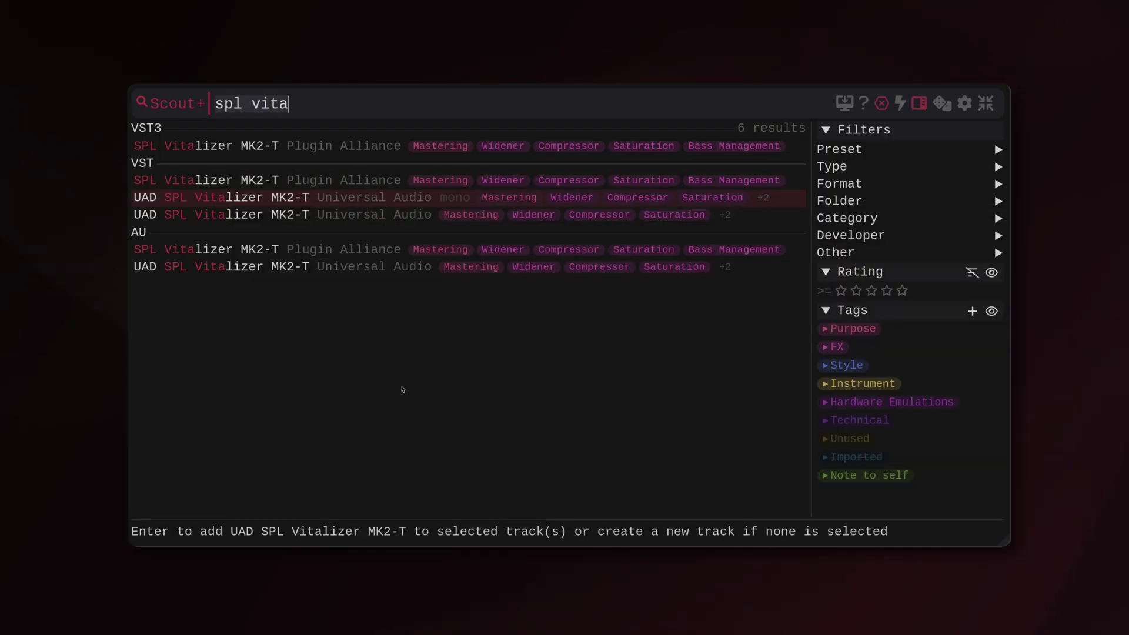
- Toggle hide on the duplicate UAD SPL Vitalizer MK2-T entry
right_click(390, 205)
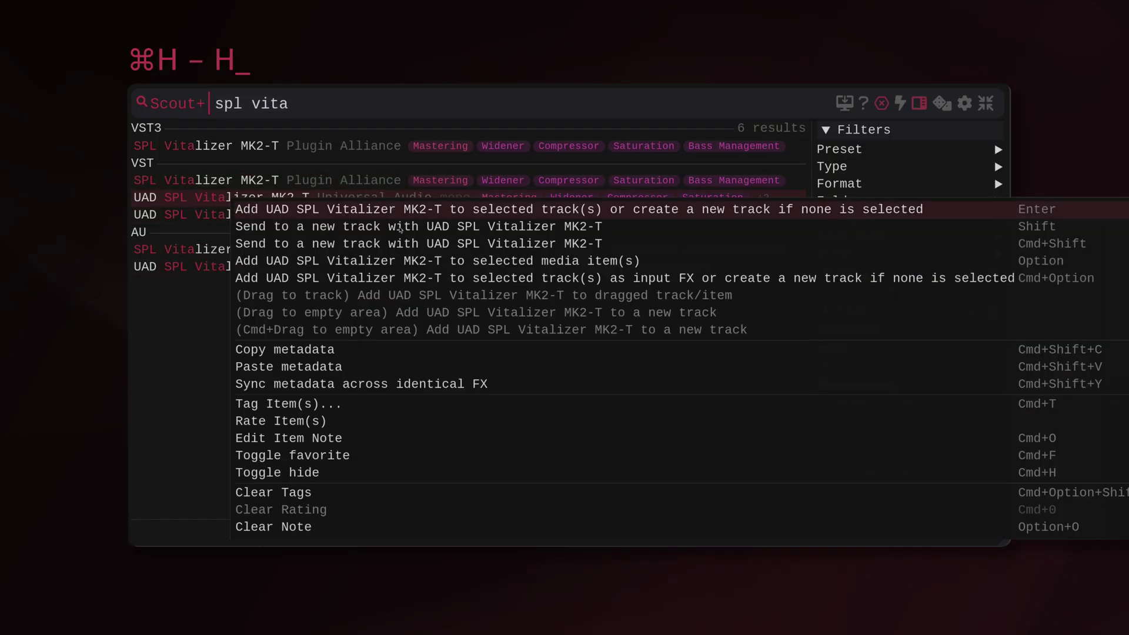
left_click(434, 471)
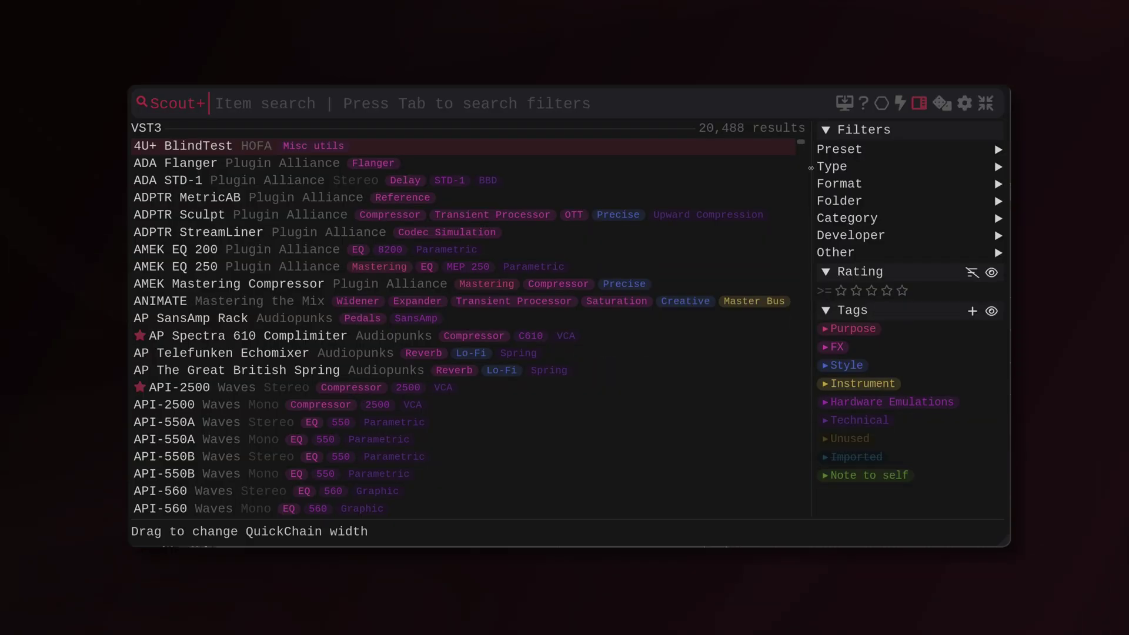
mouse_move(828, 202)
mouse_move(732, 214)
mouse_move(732, 234)
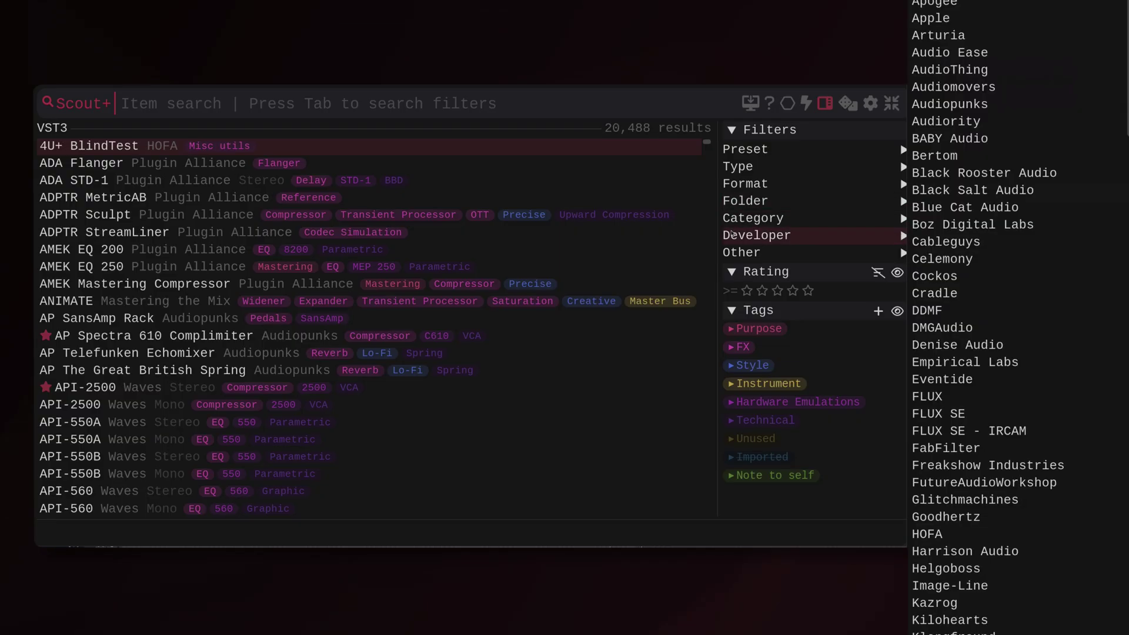
mouse_move(738, 168)
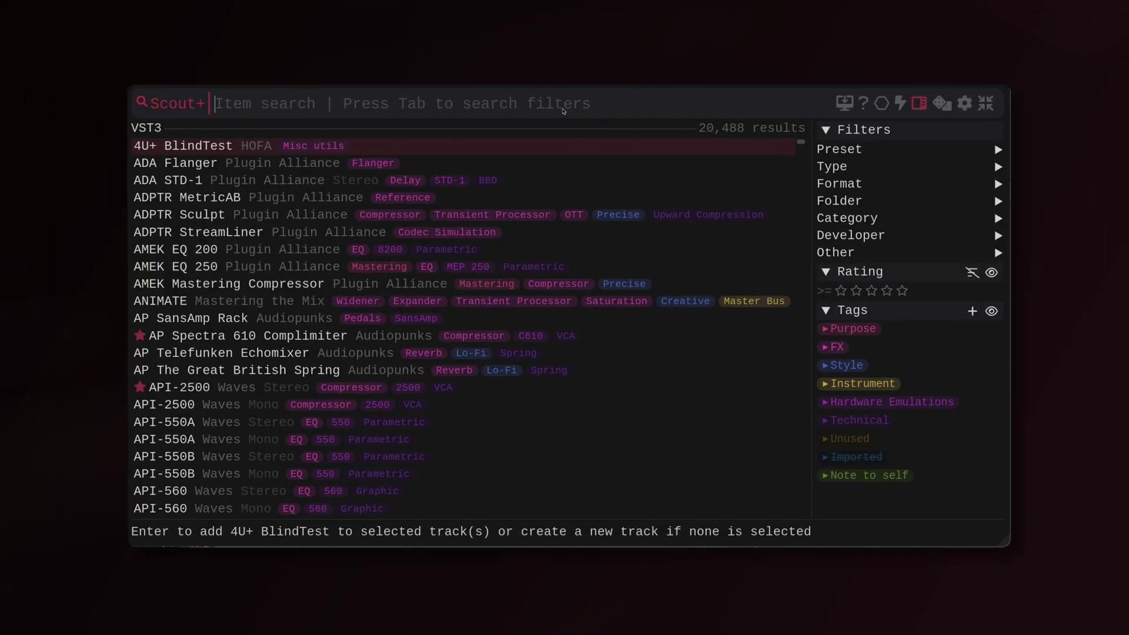
- Add and remove a Track filter, then filter by the Purpose tag
type("t")
key("Tab")
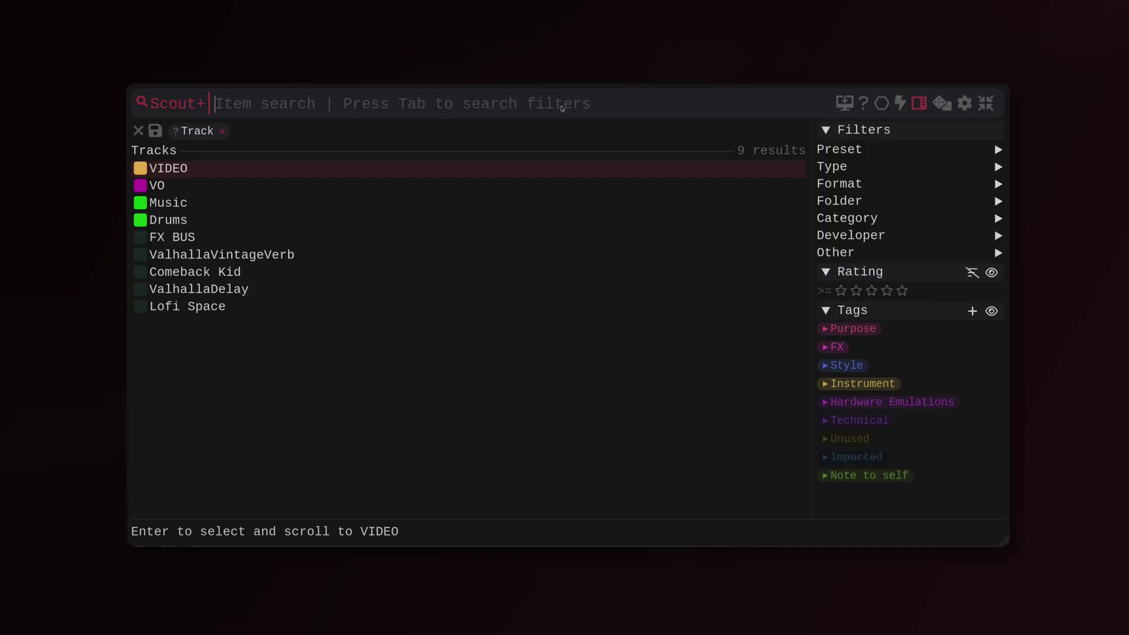
key("BackSpace")
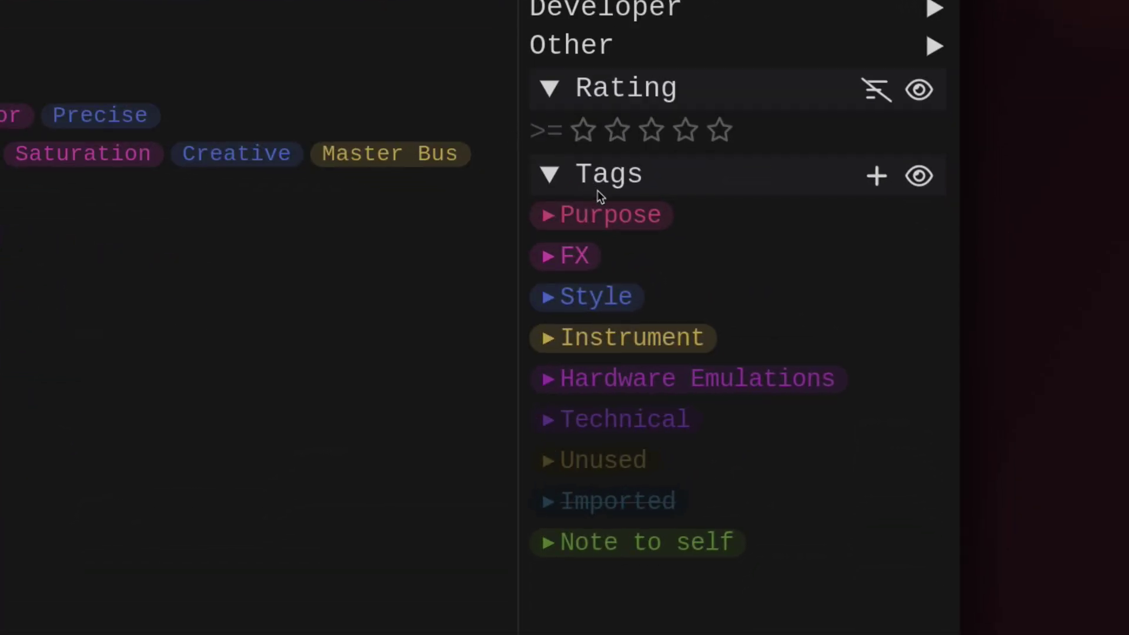
mouse_move(610, 214)
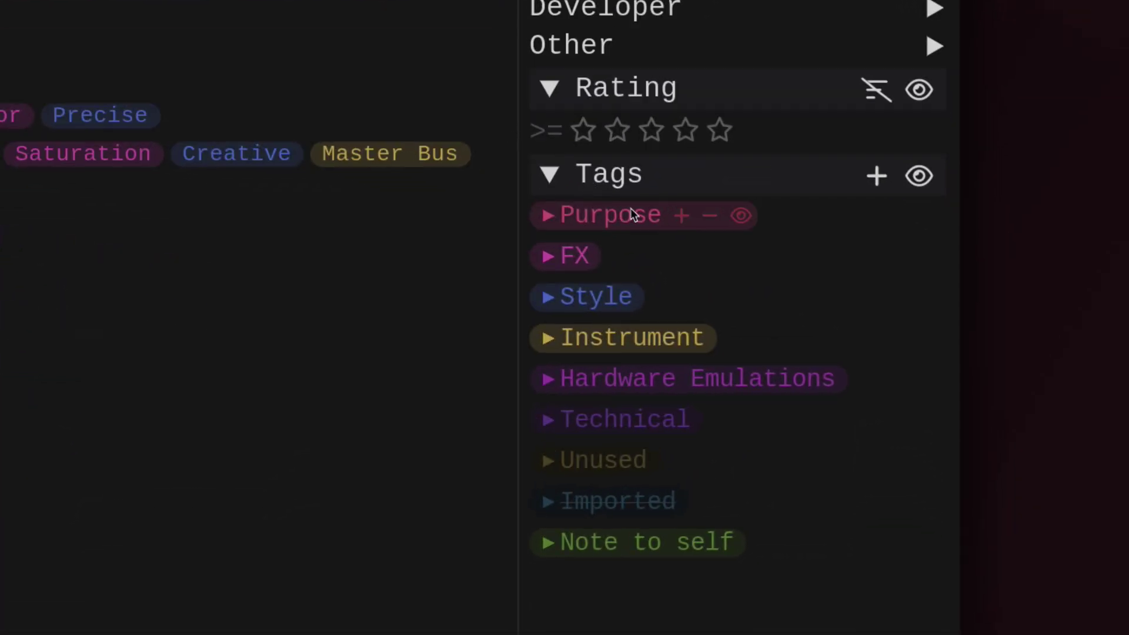
left_click(681, 217)
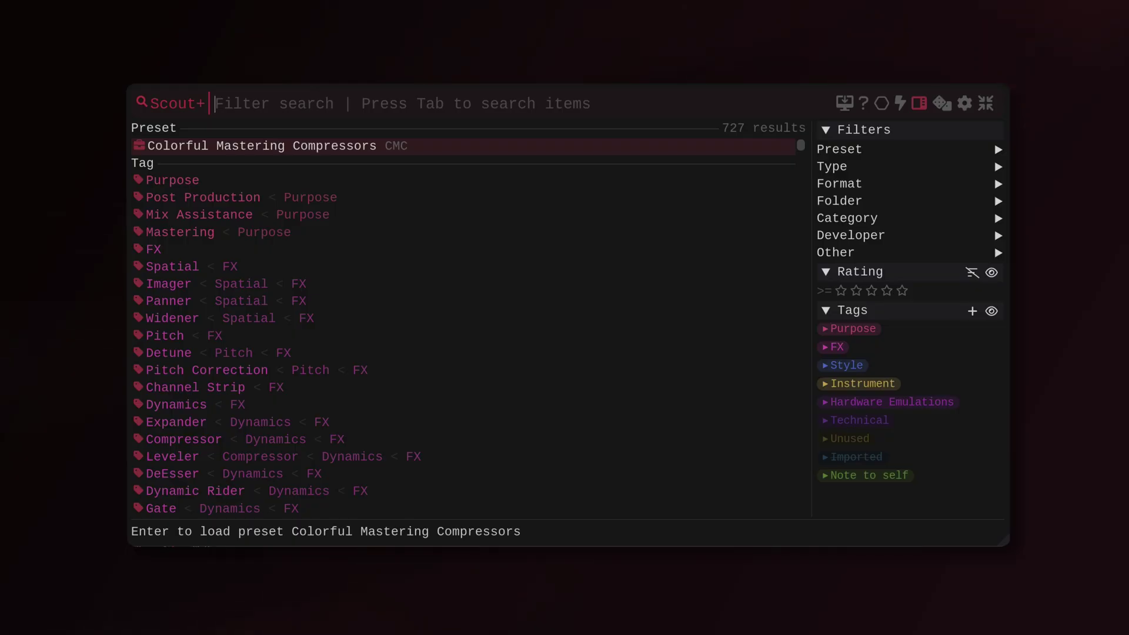
- Add a Plugin Alliance developer filter plus an inclusive Compressor tag filter
type("plugin all")
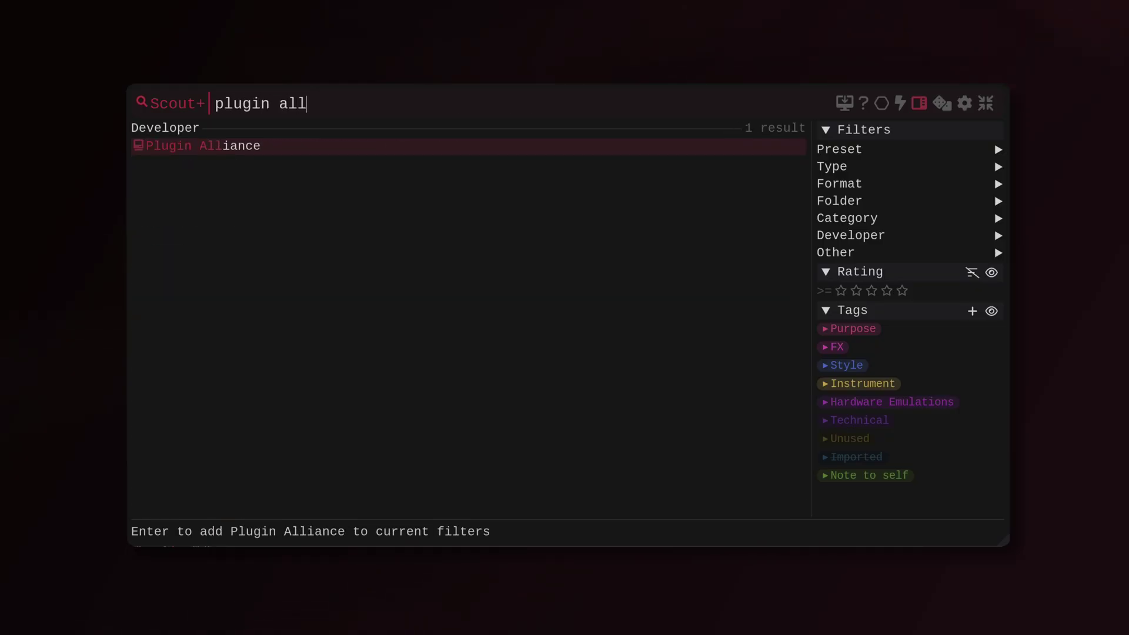
key("Return")
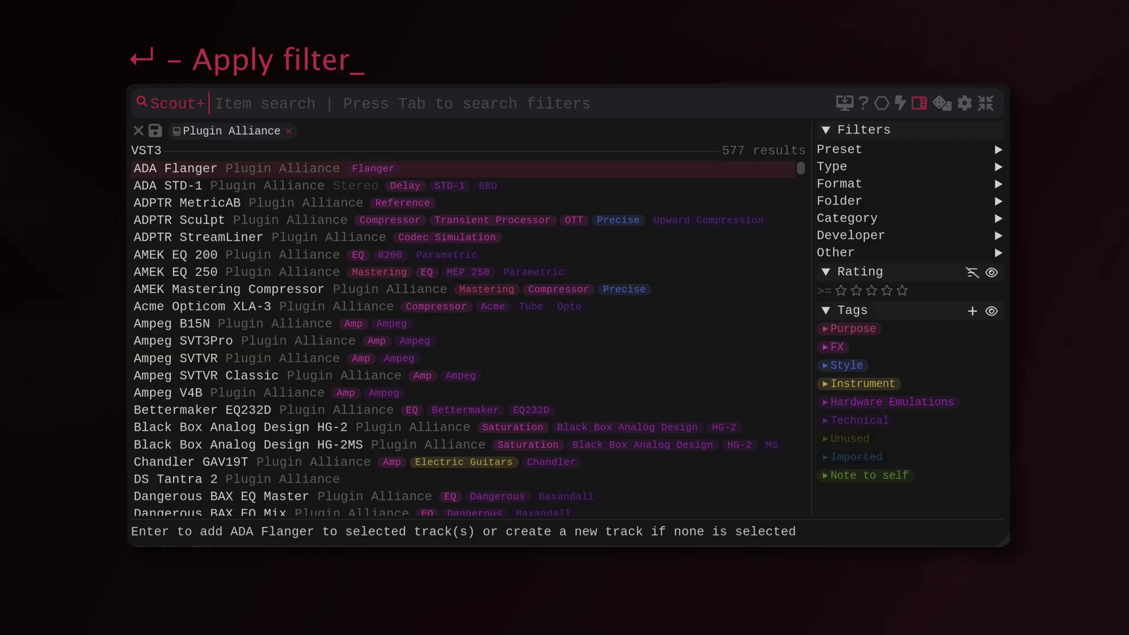
key("Tab")
type("compress")
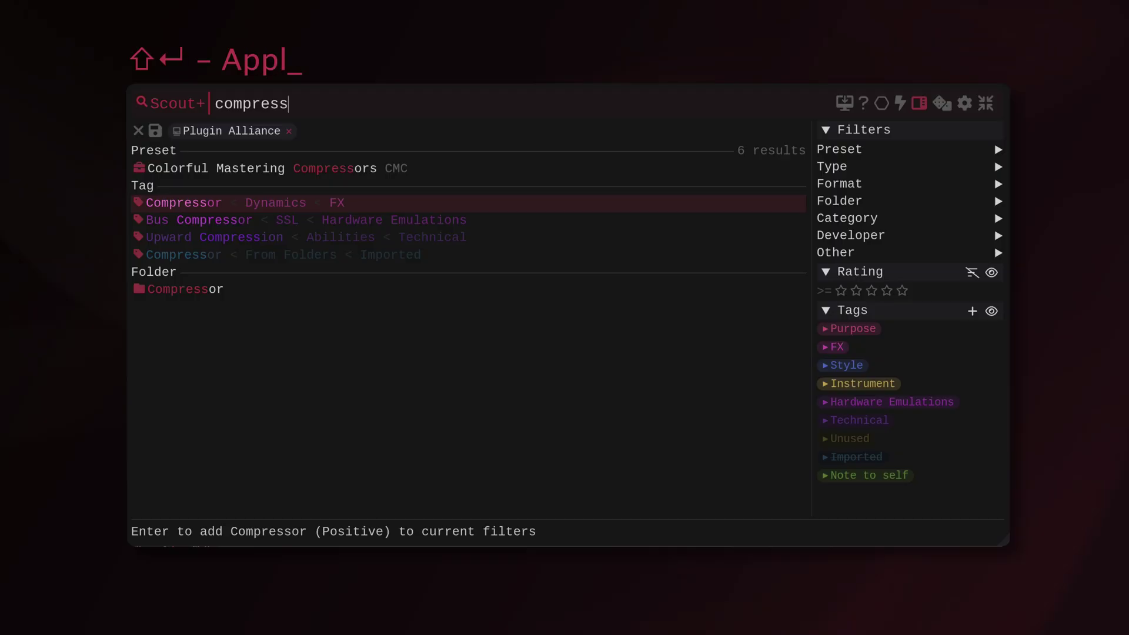
key("shift+Return")
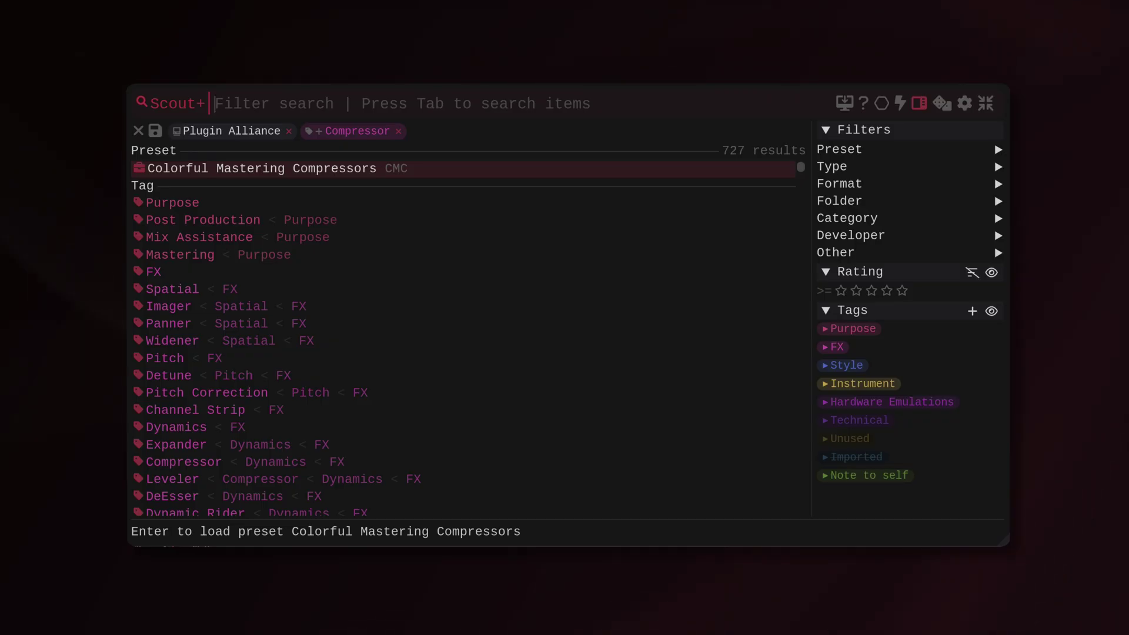
- Search 'chan' and add Channel Strip as an exclusion tag
type("chan")
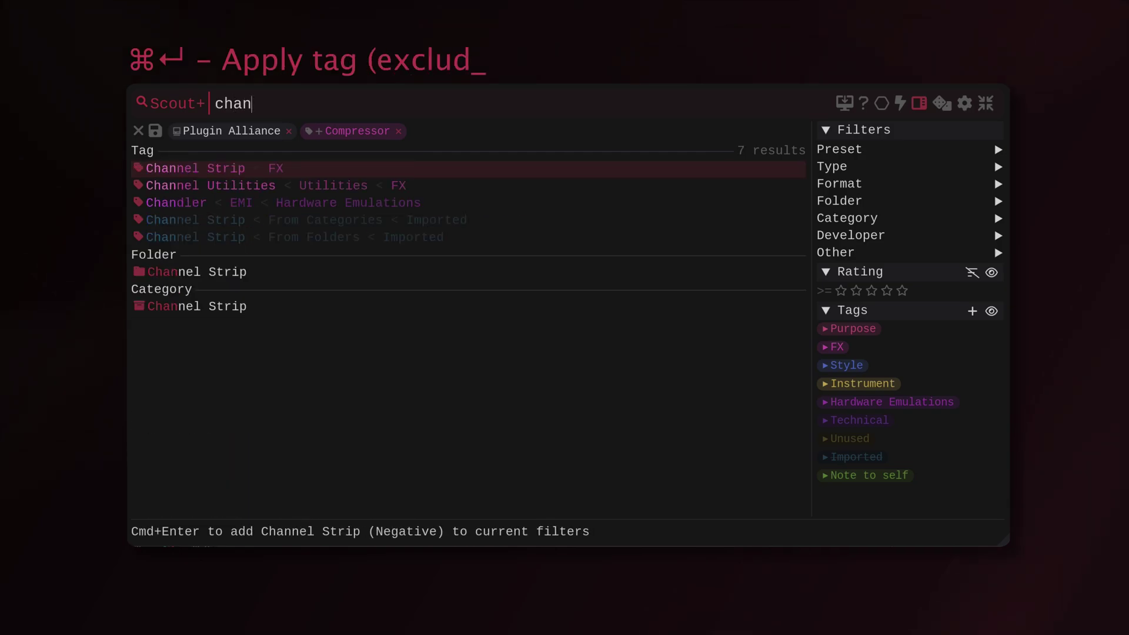
key("super+Return")
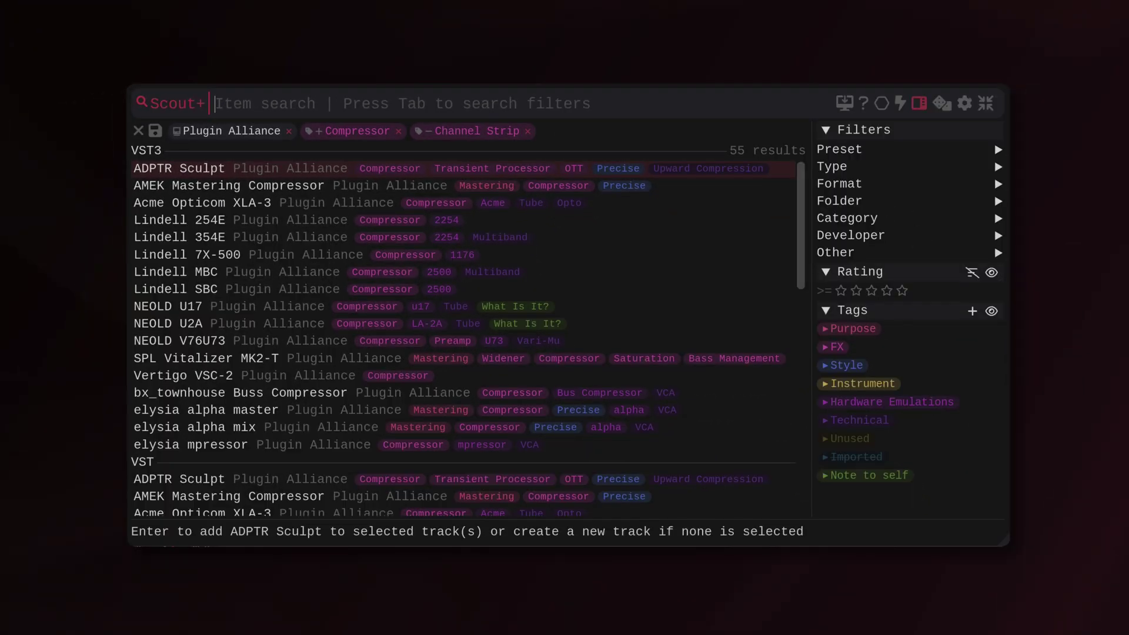
- Clear all active filters, then filter to Other > Recently added items
left_click(137, 130)
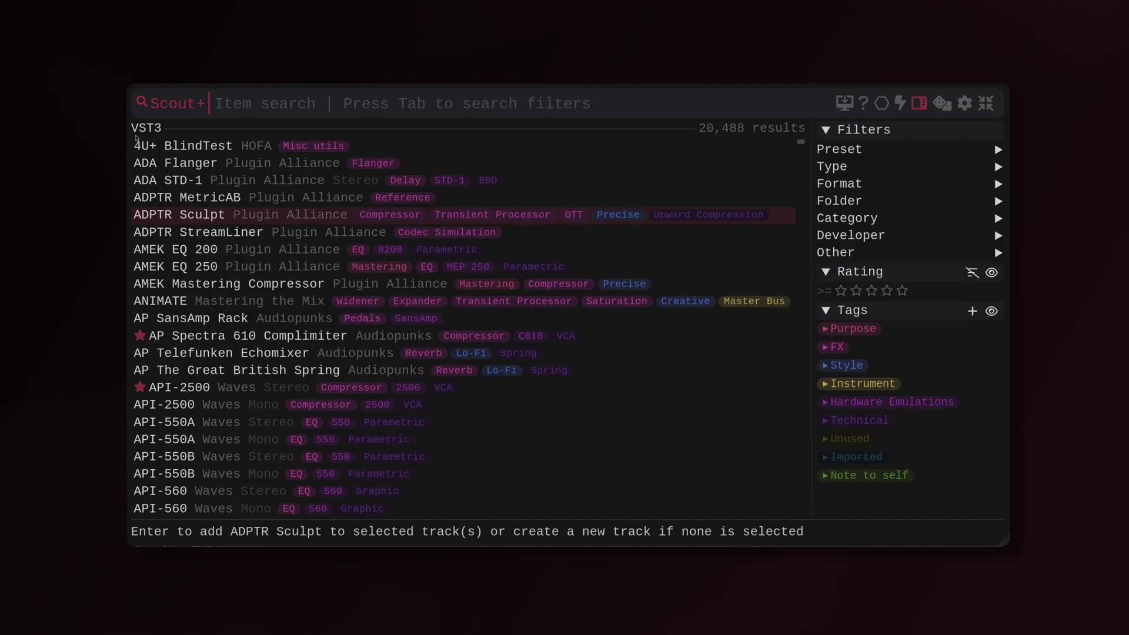
mouse_move(870, 252)
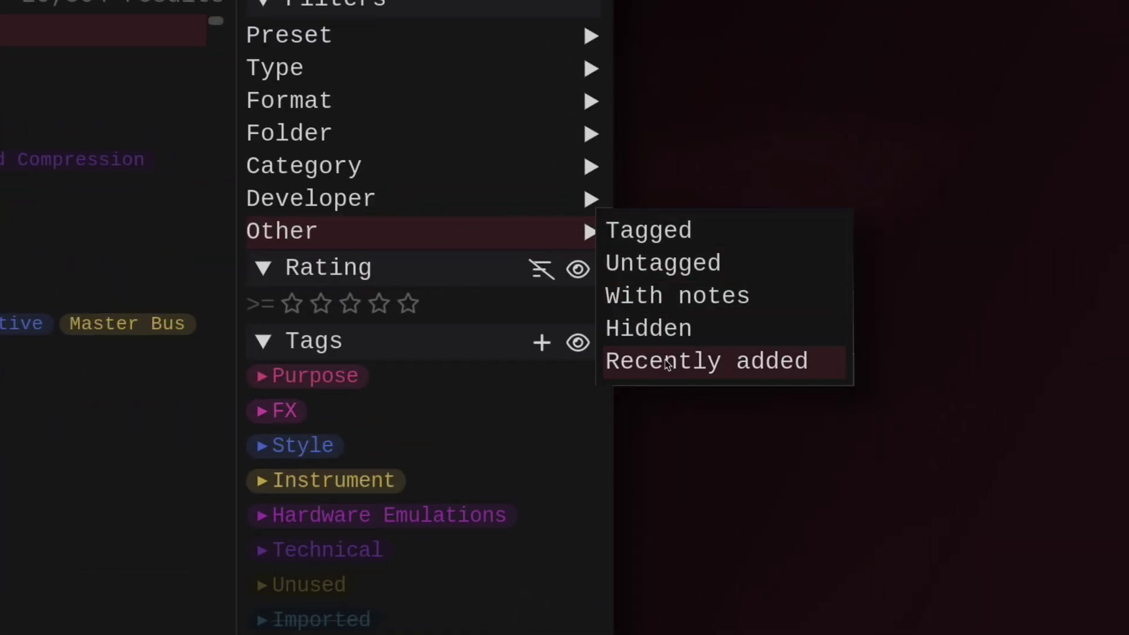
left_click(988, 329)
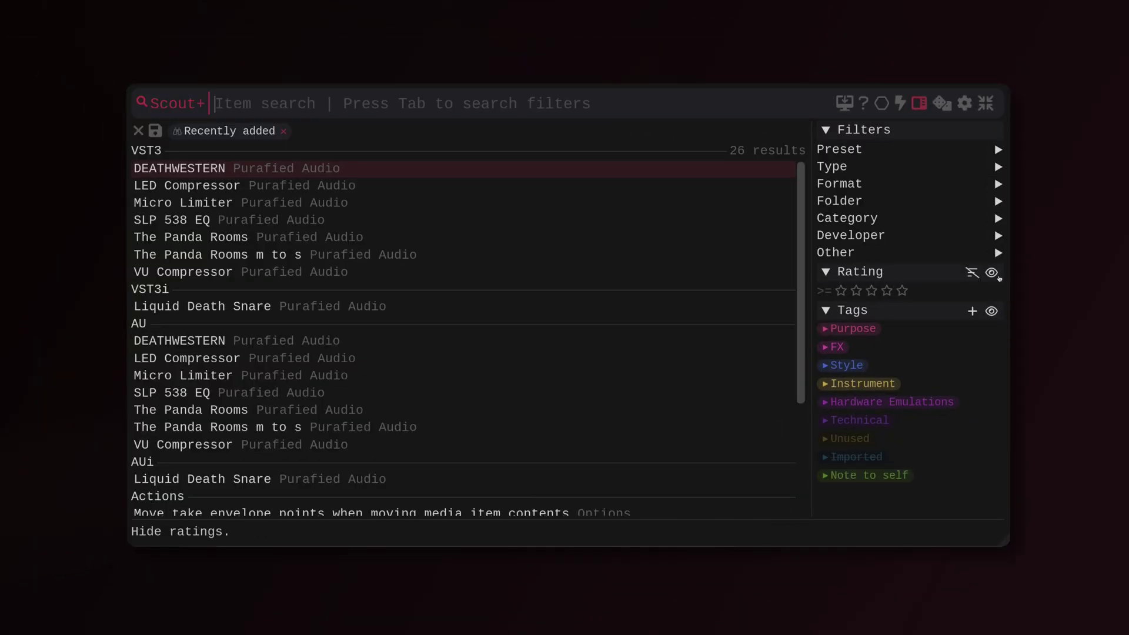
- Apply and remove the Untagged and With notes filters, then show only Hidden items
mouse_move(985, 257)
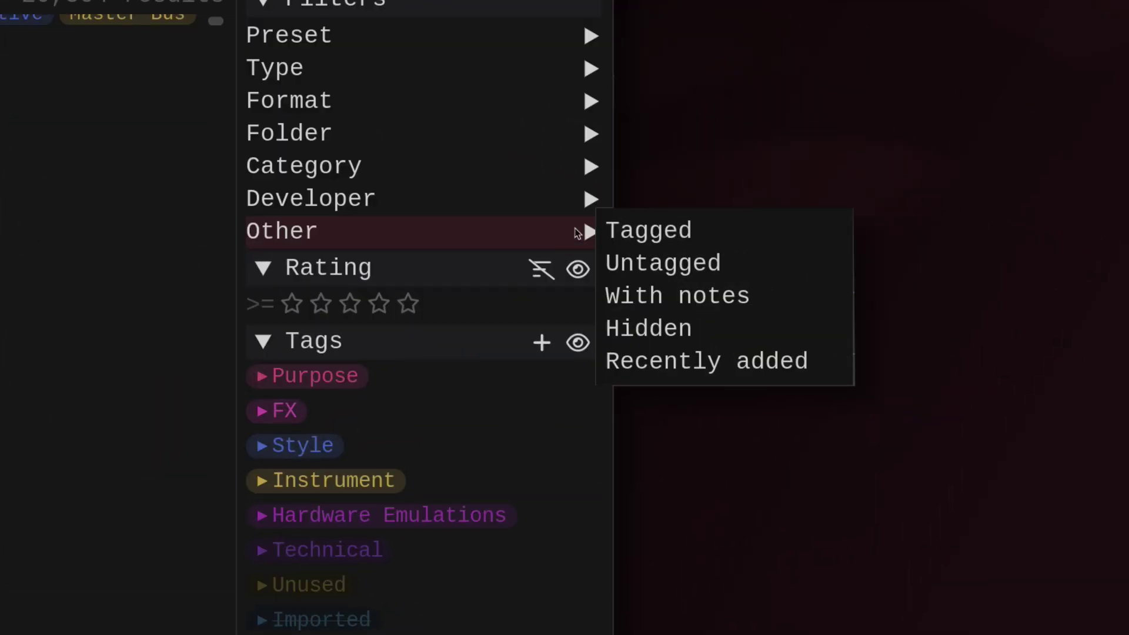
left_click(1036, 269)
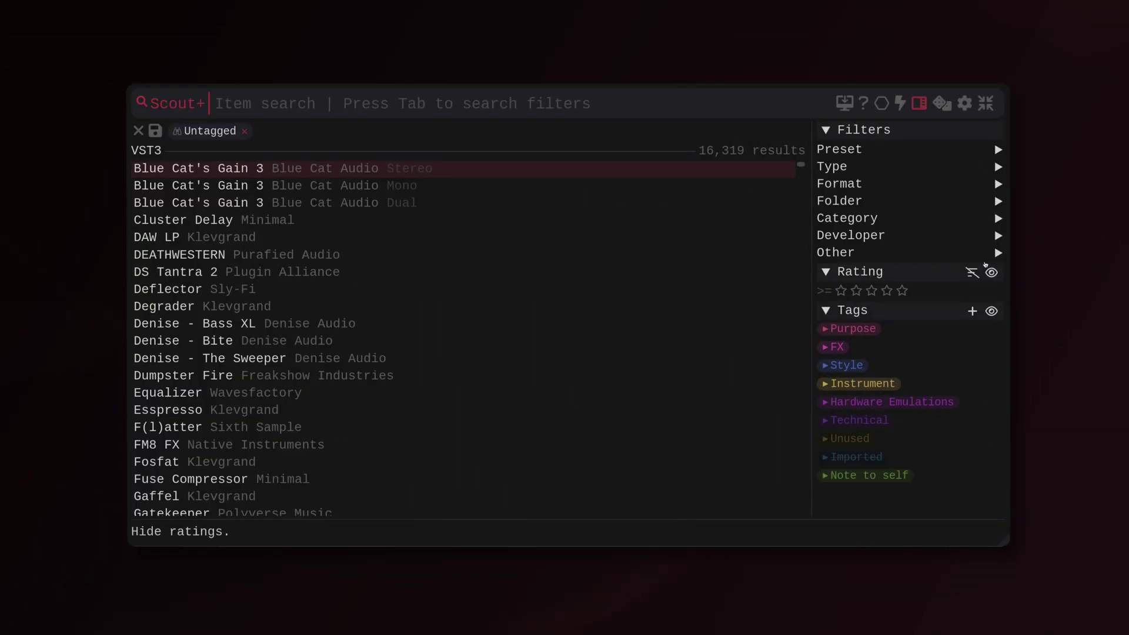
key("BackSpace")
mouse_move(937, 256)
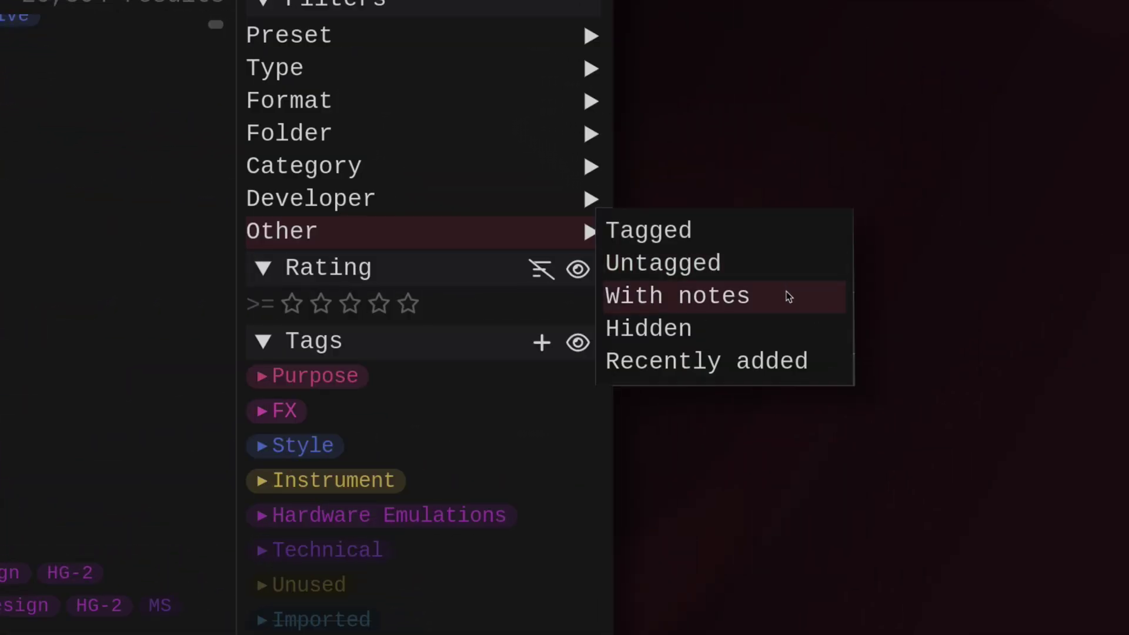
left_click(1099, 287)
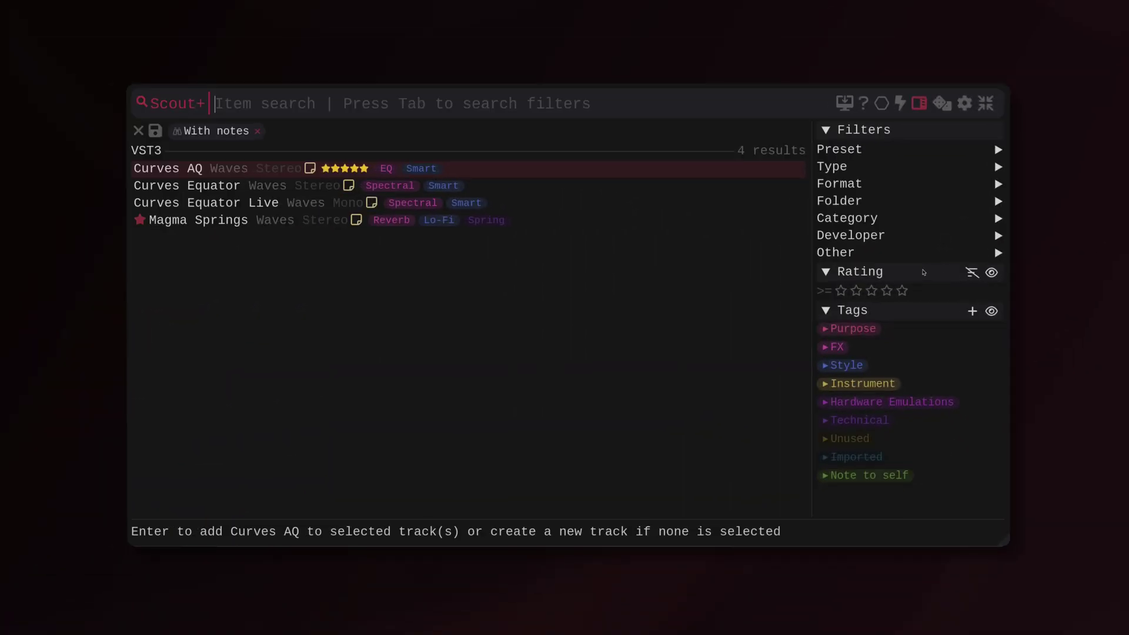
key("BackSpace")
mouse_move(882, 246)
left_click(929, 310)
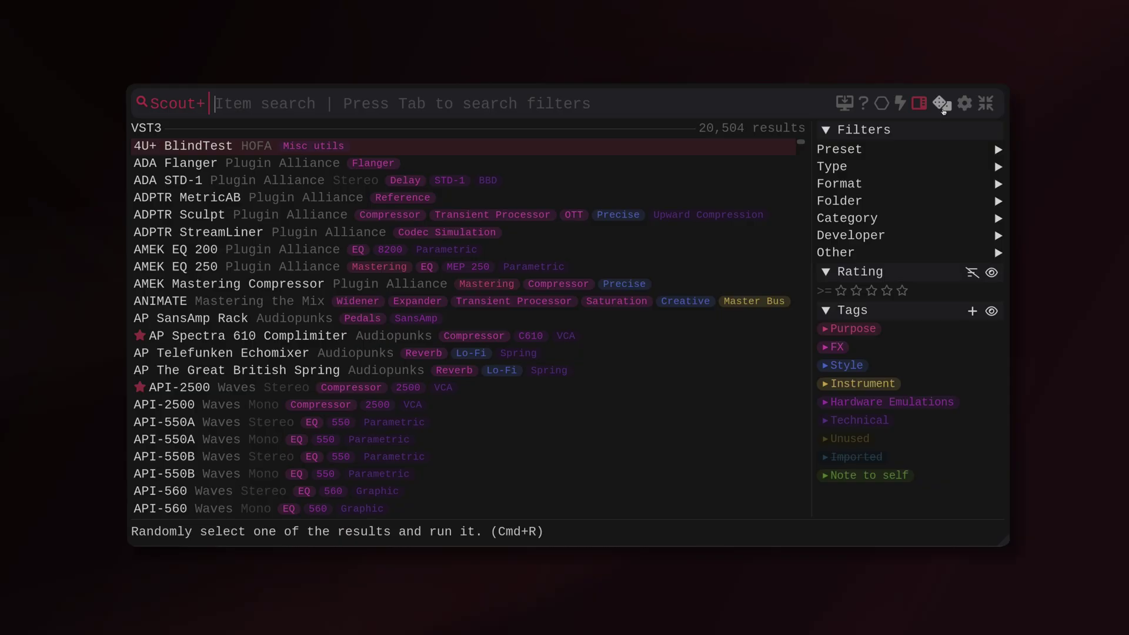
- Open Scout+ settings and browse the Item Settings, Result Order, Keyboard Shortcuts and Tags pages
left_click(965, 105)
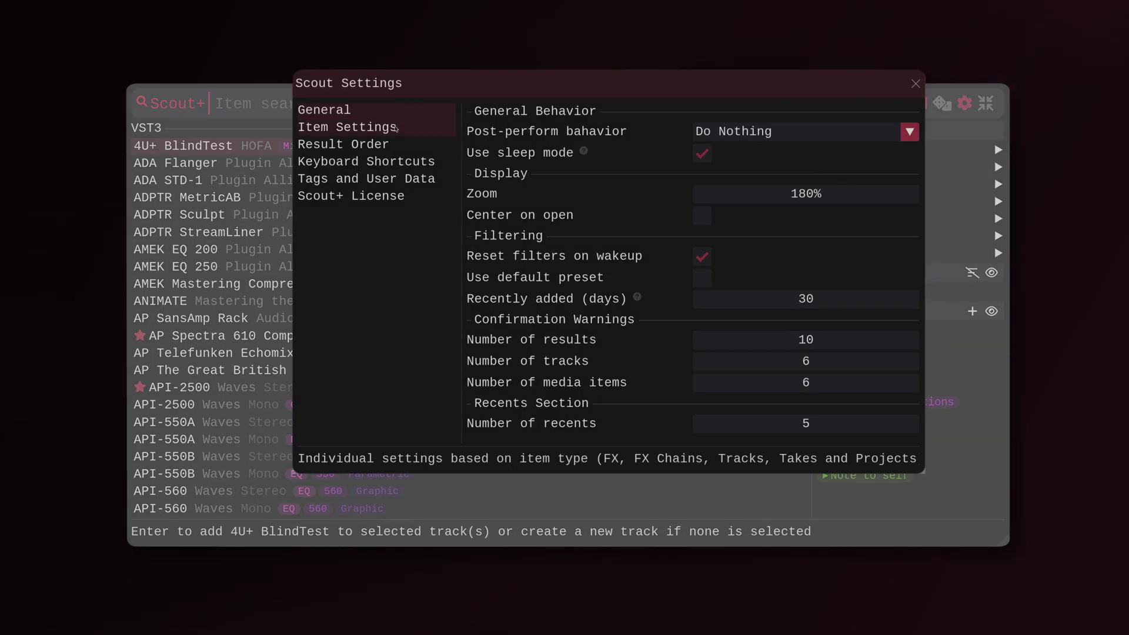
left_click(365, 128)
left_click(362, 145)
left_click(367, 162)
left_click(380, 178)
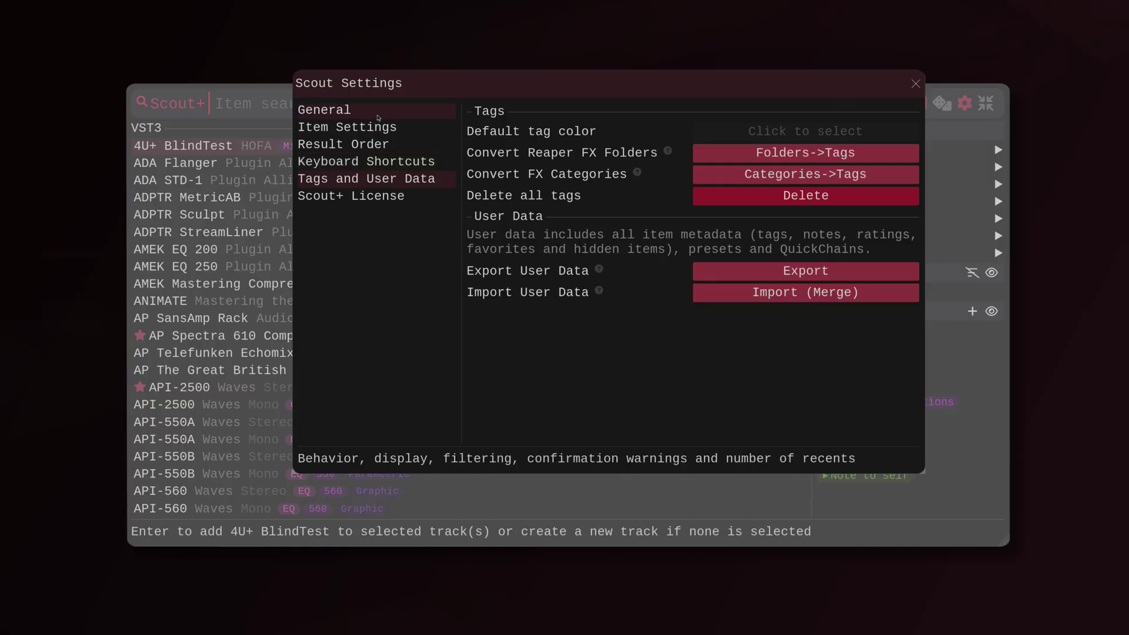
left_click(378, 111)
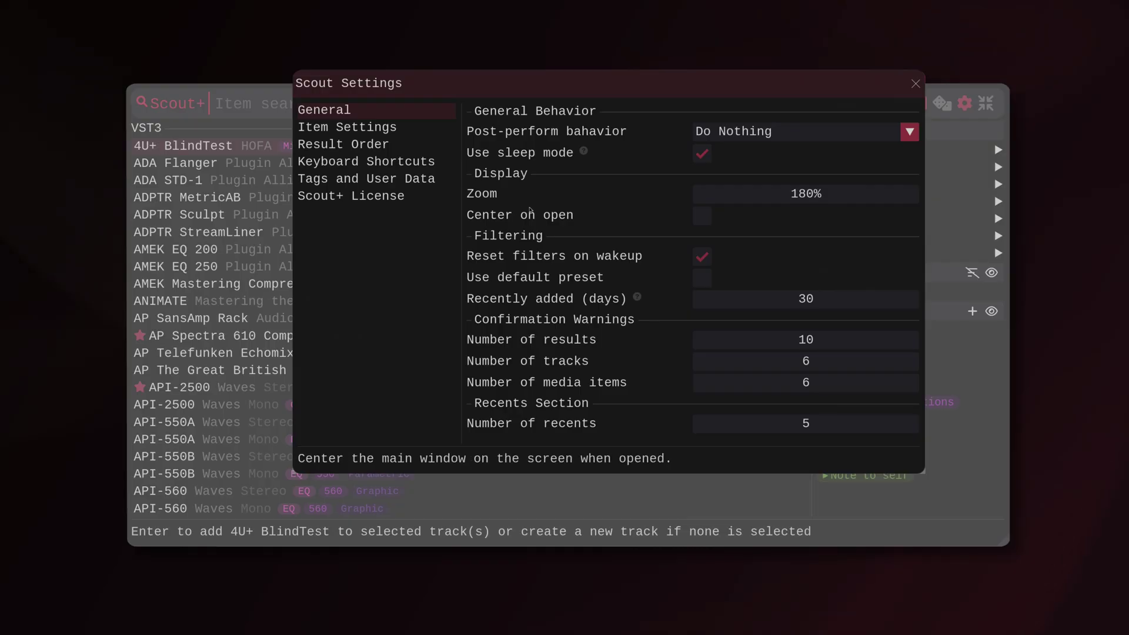
- Show the Keyboard Shortcuts page and scroll down its list of bindings
mouse_move(584, 152)
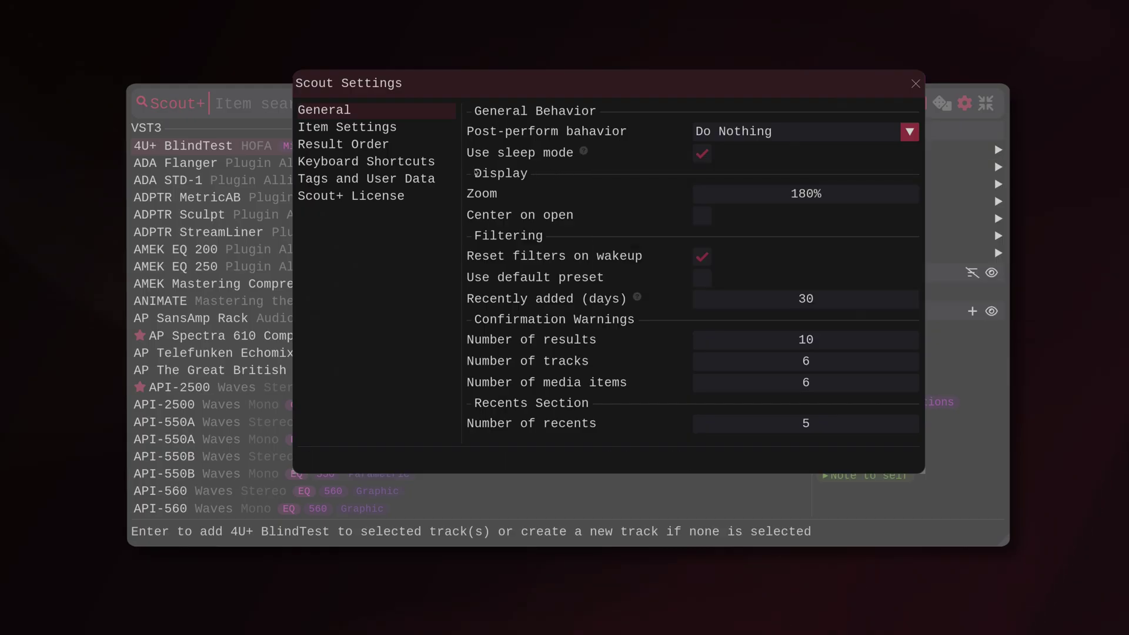
left_click(366, 161)
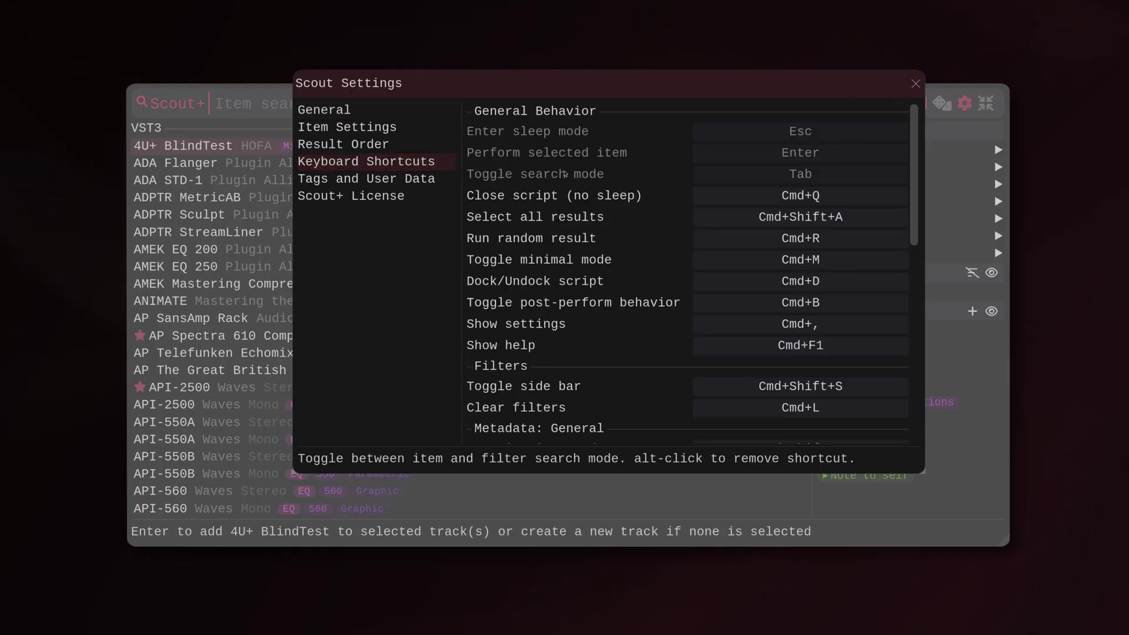
scroll(565, 174, "down", 10)
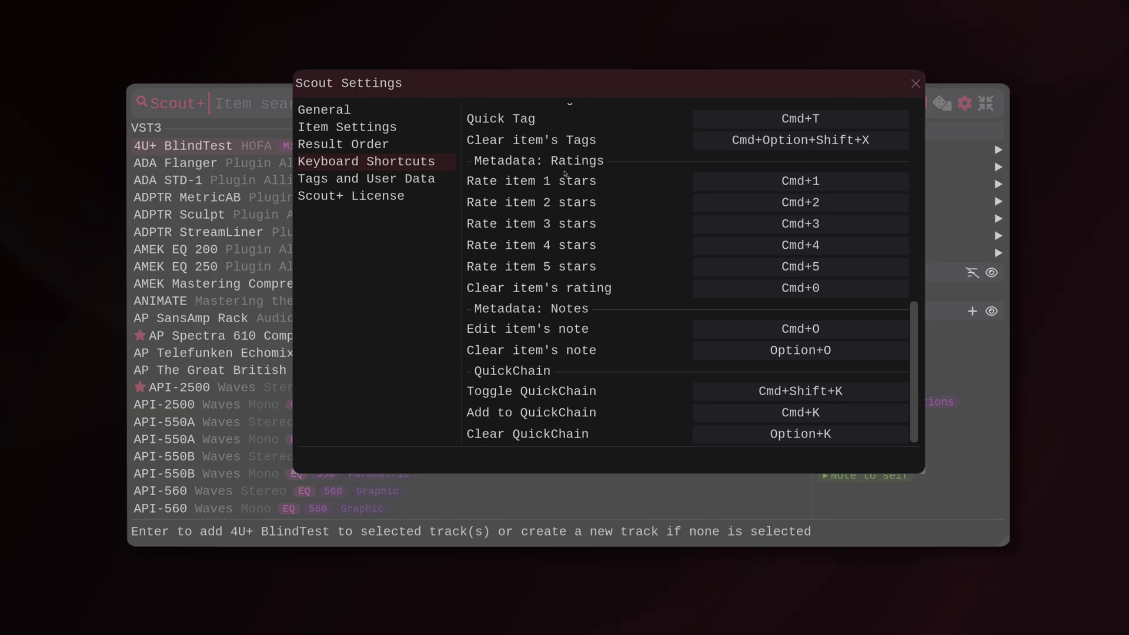
- Select the Tags and User Data category in the Scout Settings sidebar
left_click(421, 184)
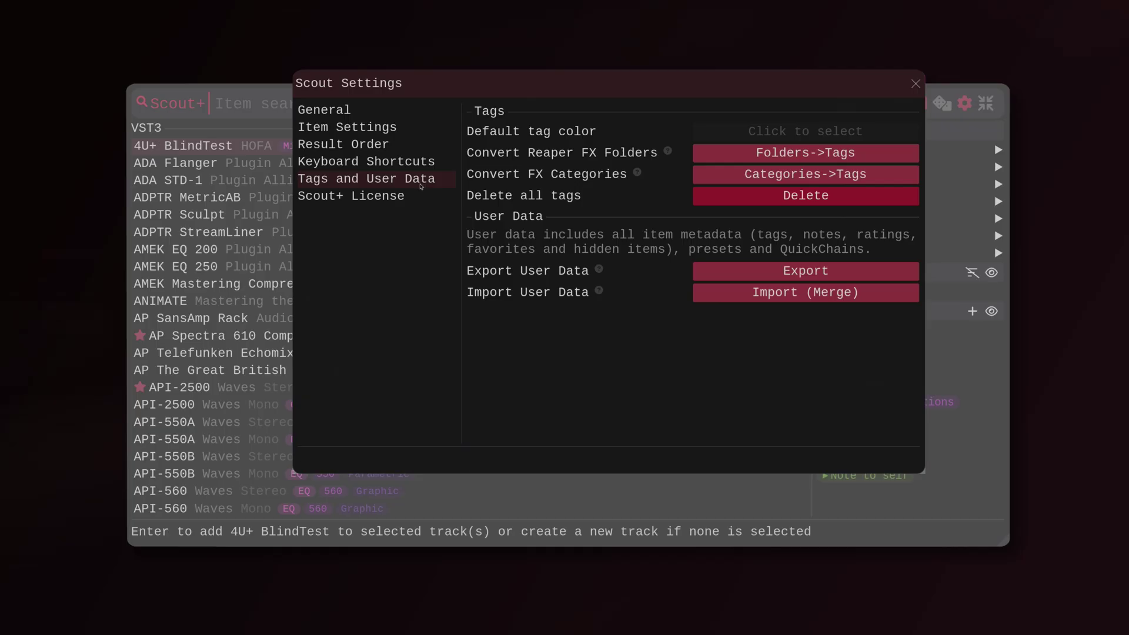
- Close settings, open Help, expand the FX and FX Chains modifiers, then view Magic Words
key("Escape")
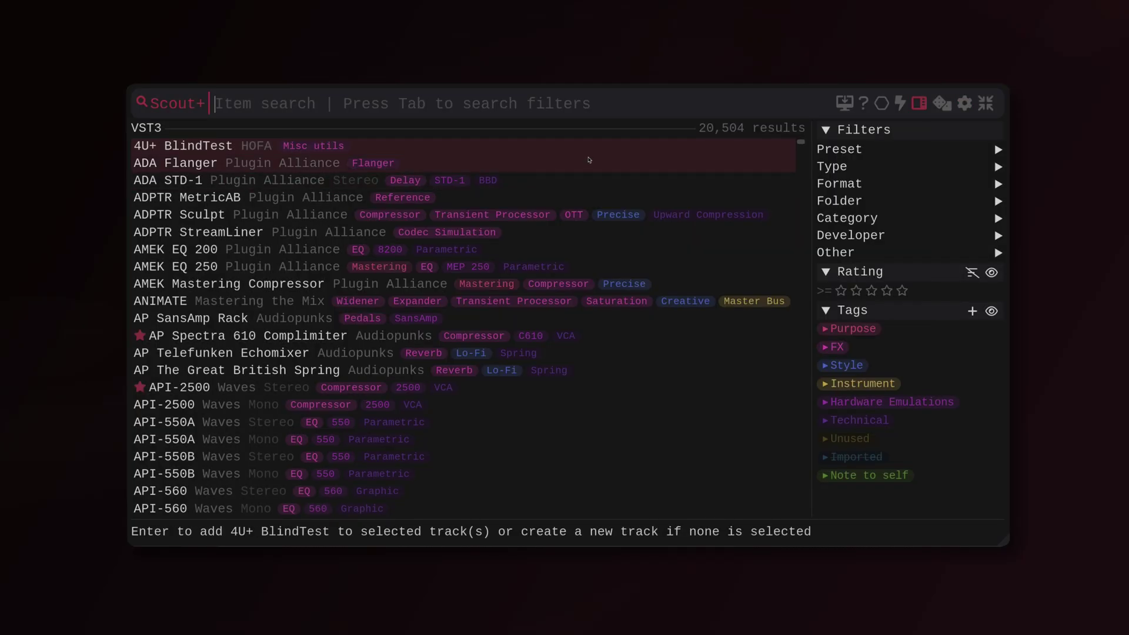
left_click(866, 106)
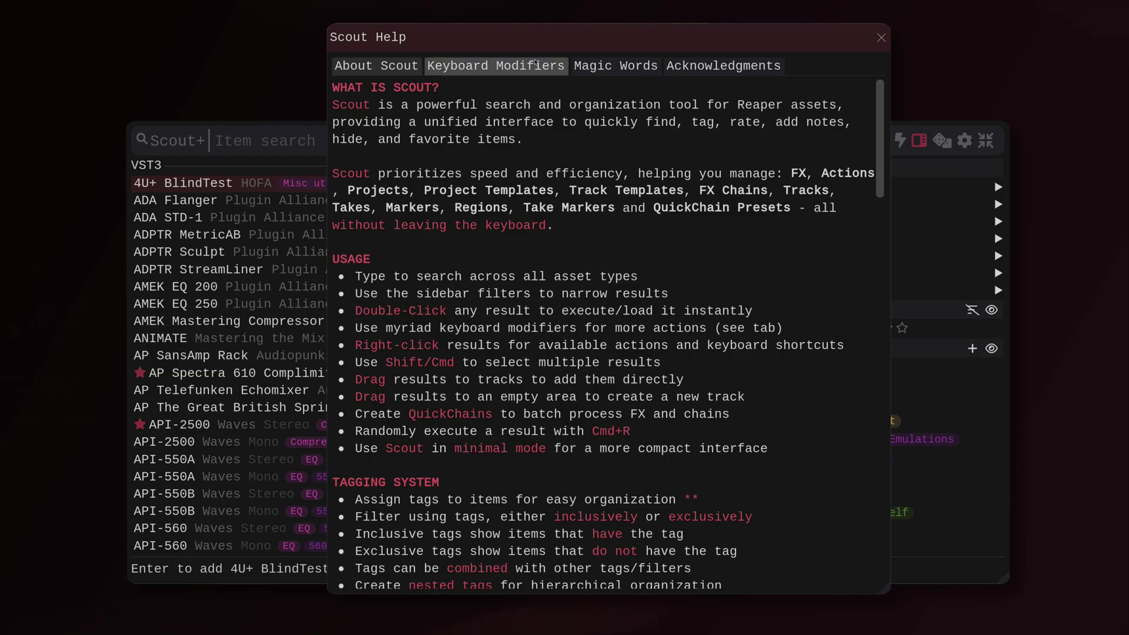
left_click(496, 65)
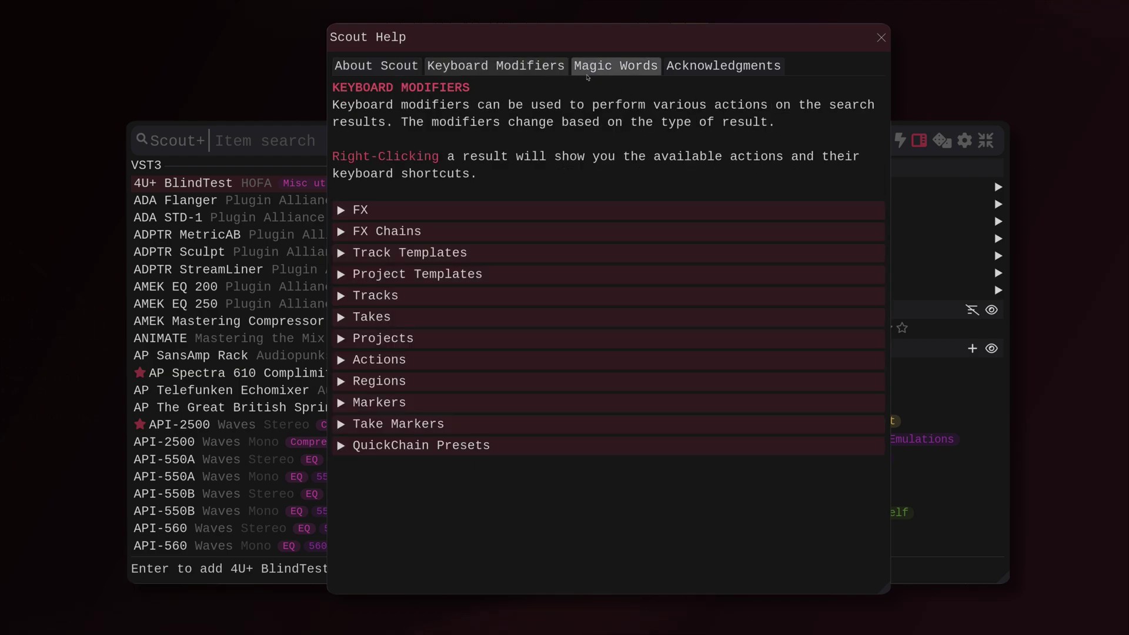
left_click(562, 210)
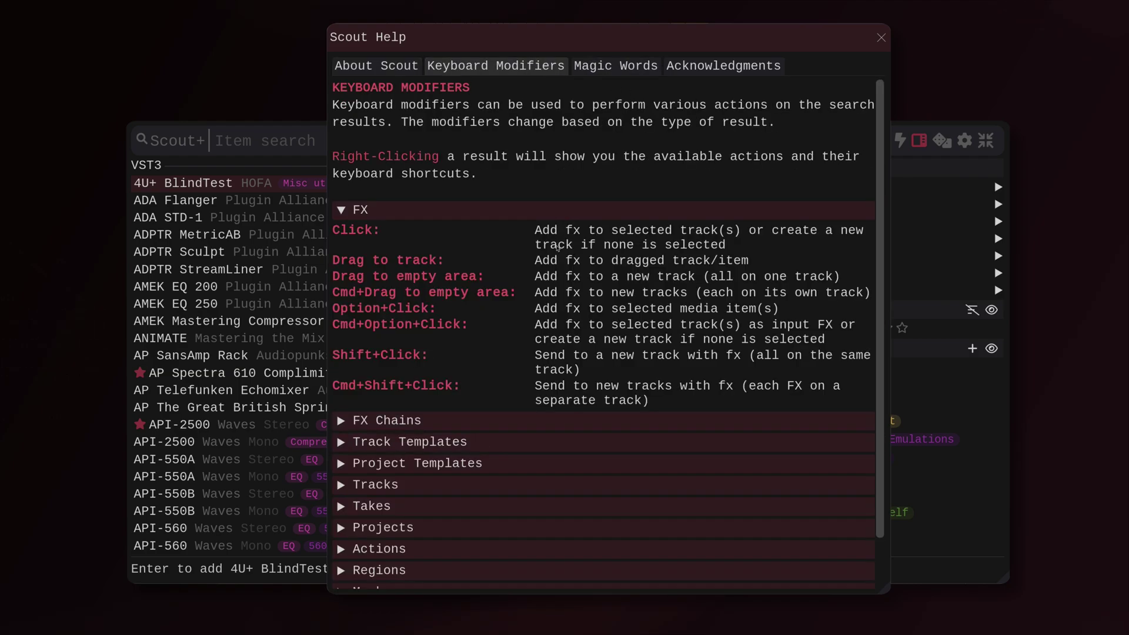
left_click(550, 421)
left_click(628, 67)
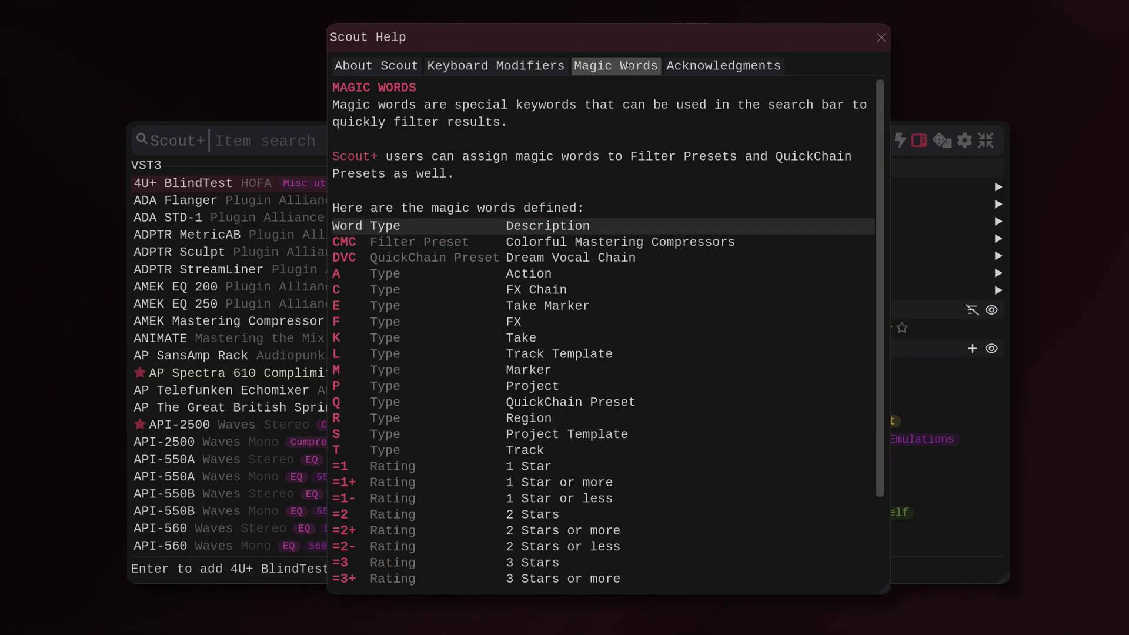
- Close the Help window and dock Scout+ inside REAPER with Cmd+D
key("Escape")
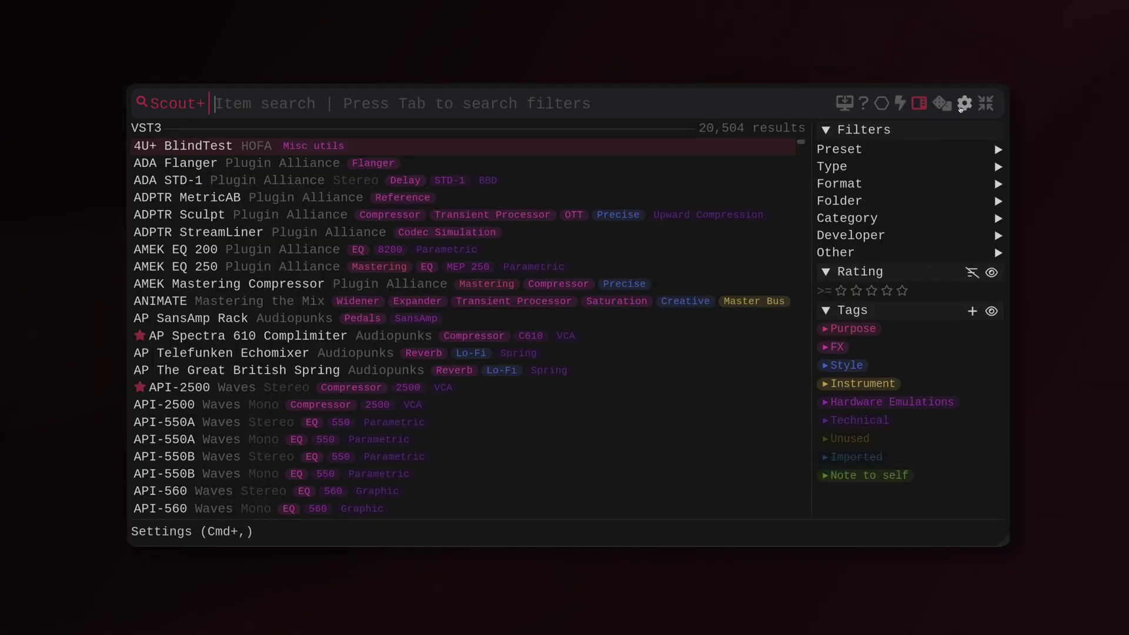
key("super+d")
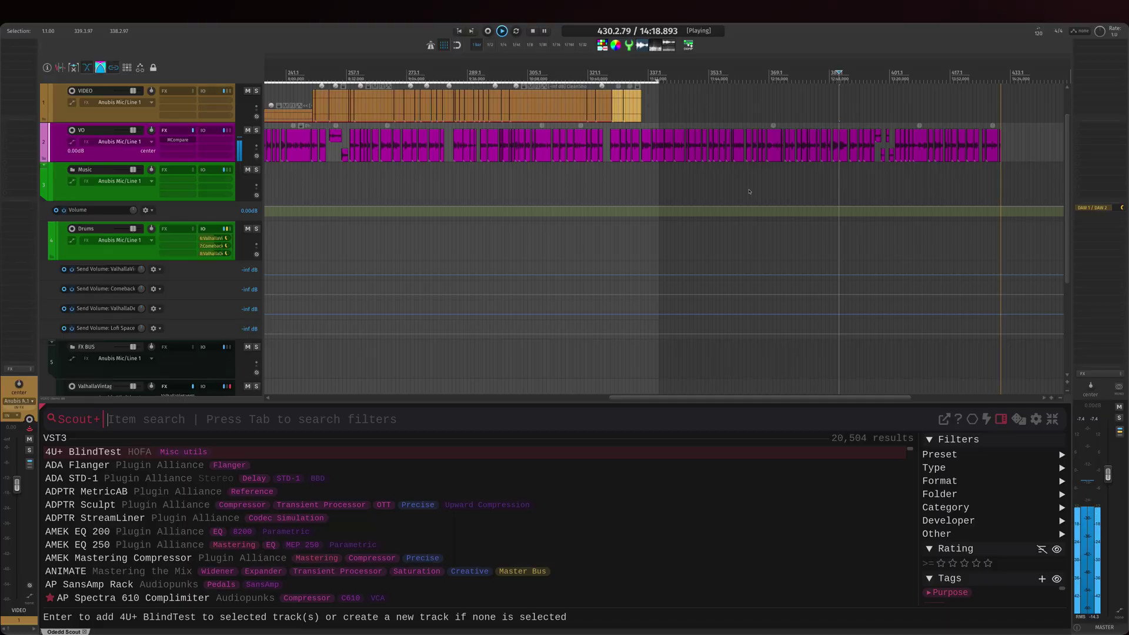